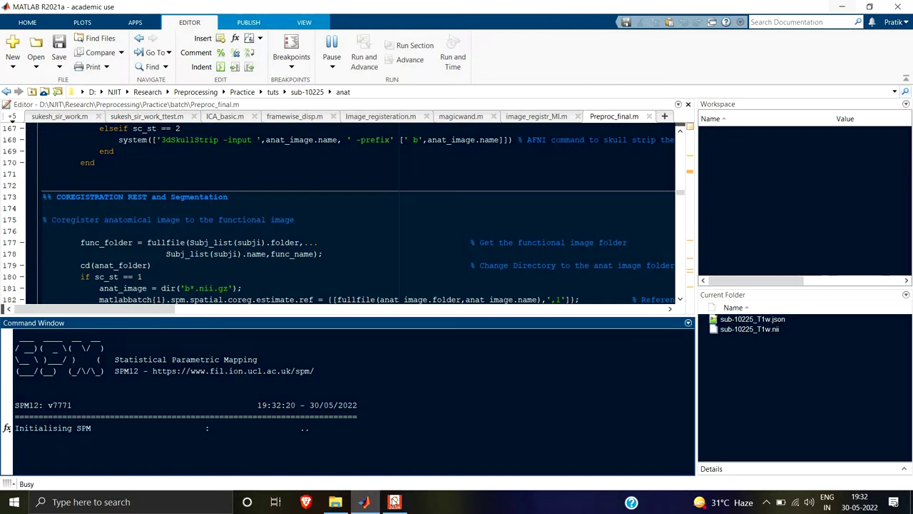
- Switch to the Ubuntu terminal and launch FSLeyes with the command fsleyes
{"action": "left_click", "coordinate": [395, 501]}
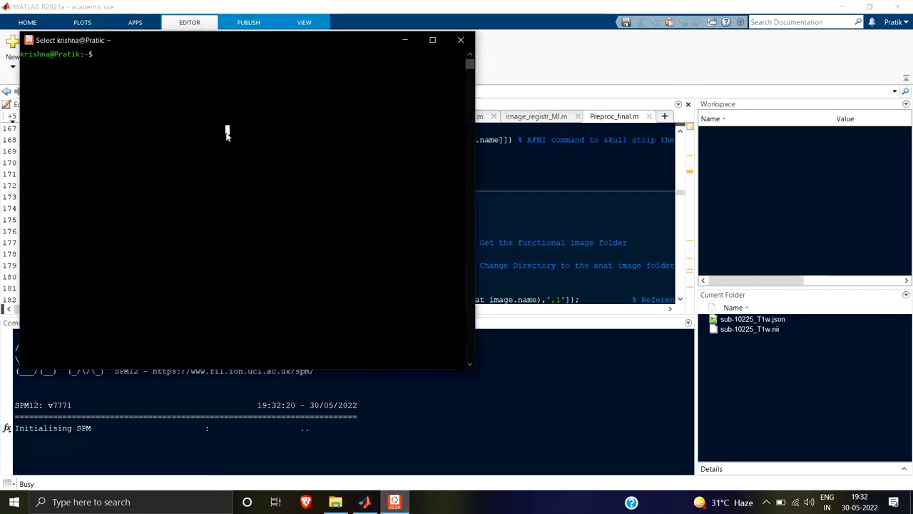
{"action": "type", "text": "fsleyes"}
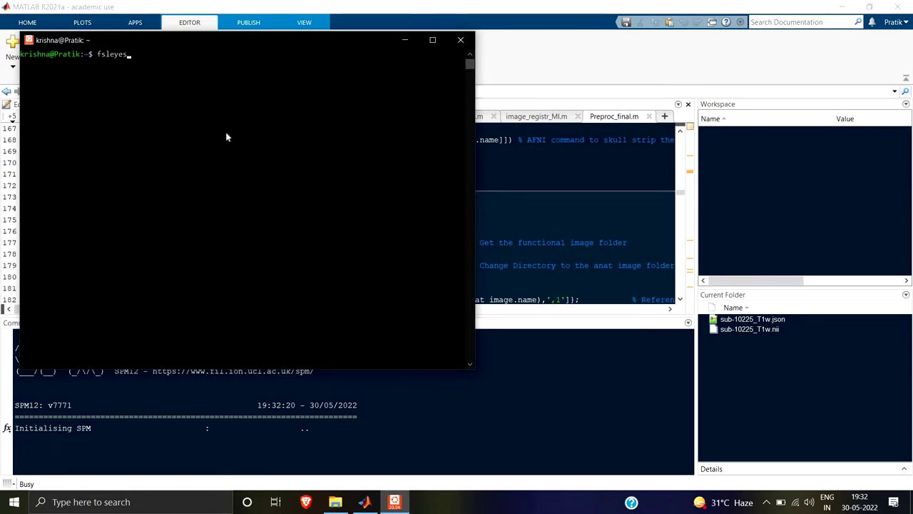
{"action": "key", "text": "Return"}
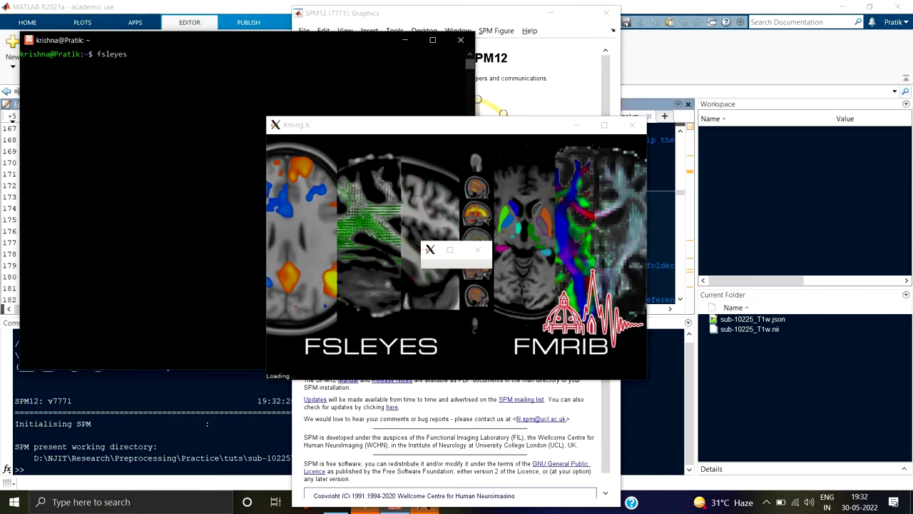
- Switch to SPM12, open a Segment batch and set its channel volumes to sub-10225_T1w.nii,1
{"action": "key", "text": "alt+Tab"}
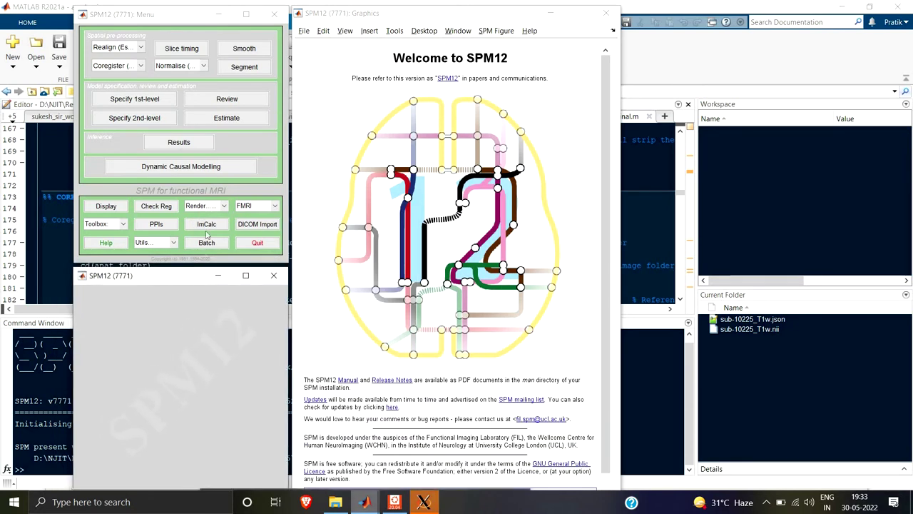
{"action": "left_click", "coordinate": [237, 69]}
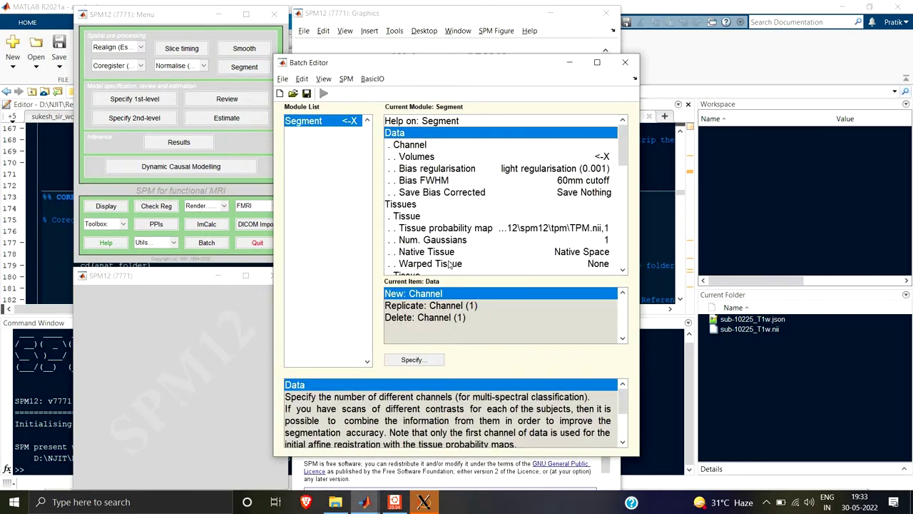
{"action": "double_click", "coordinate": [414, 157]}
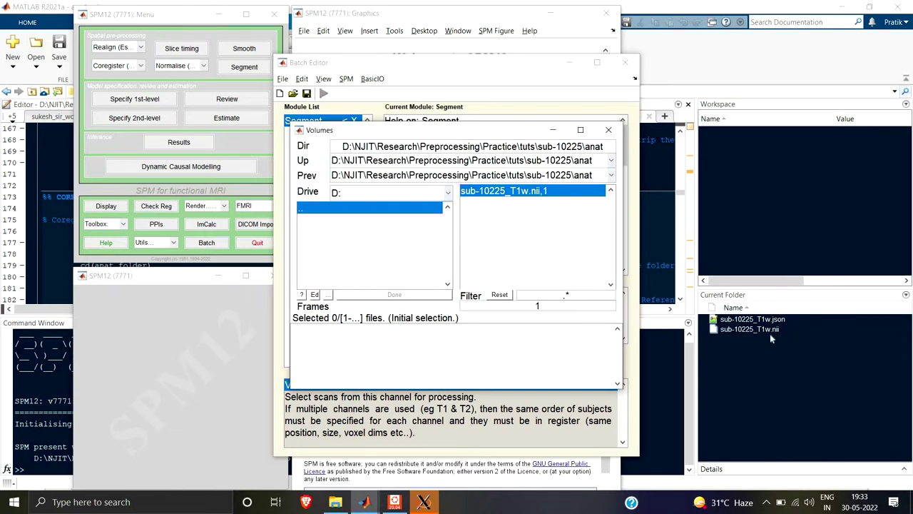
{"action": "left_click", "coordinate": [493, 192]}
{"action": "left_click", "coordinate": [383, 295]}
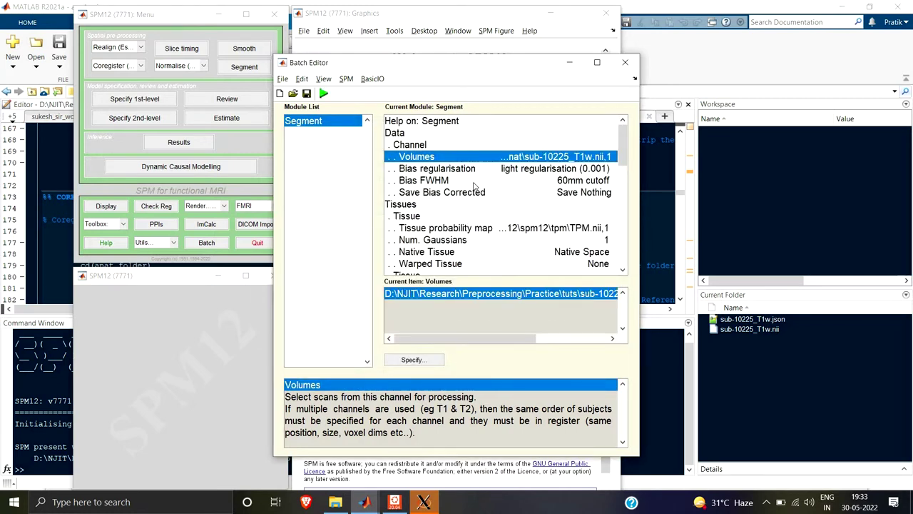
{"action": "scroll", "coordinate": [476, 176], "scroll_direction": "down", "scroll_amount": 1}
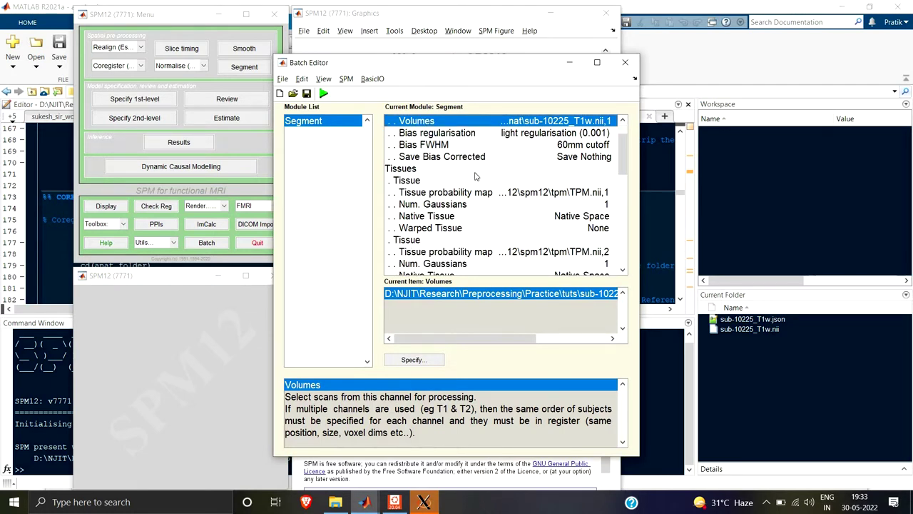
{"action": "scroll", "coordinate": [476, 175], "scroll_direction": "down", "scroll_amount": 1}
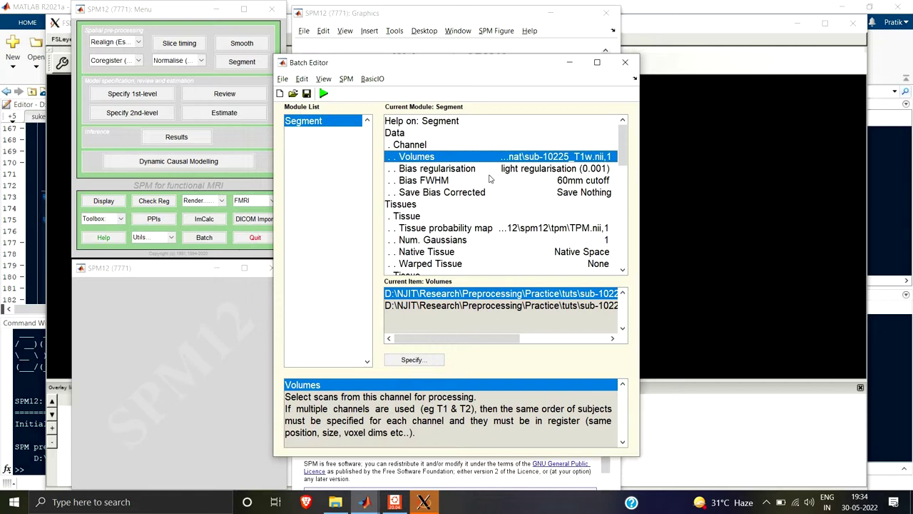
{"action": "scroll", "coordinate": [490, 179], "scroll_direction": "down", "scroll_amount": 2}
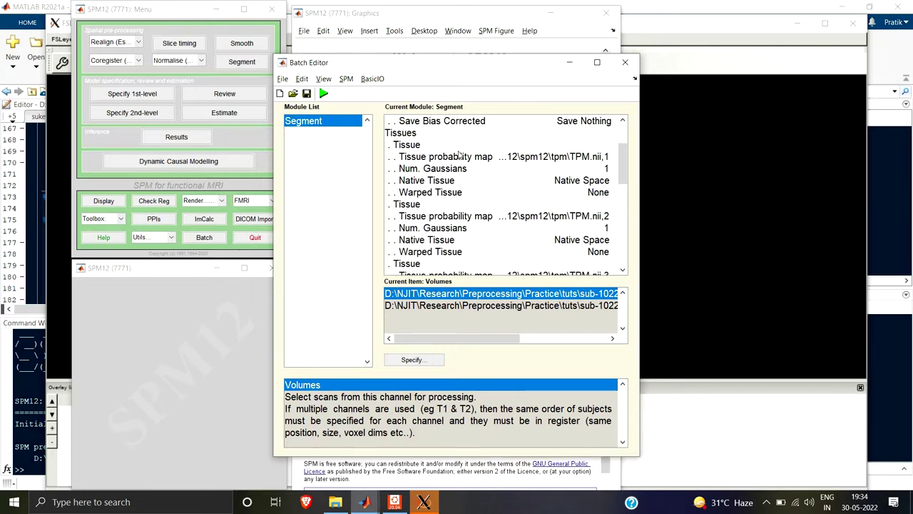
{"action": "scroll", "coordinate": [428, 172], "scroll_direction": "up", "scroll_amount": 1}
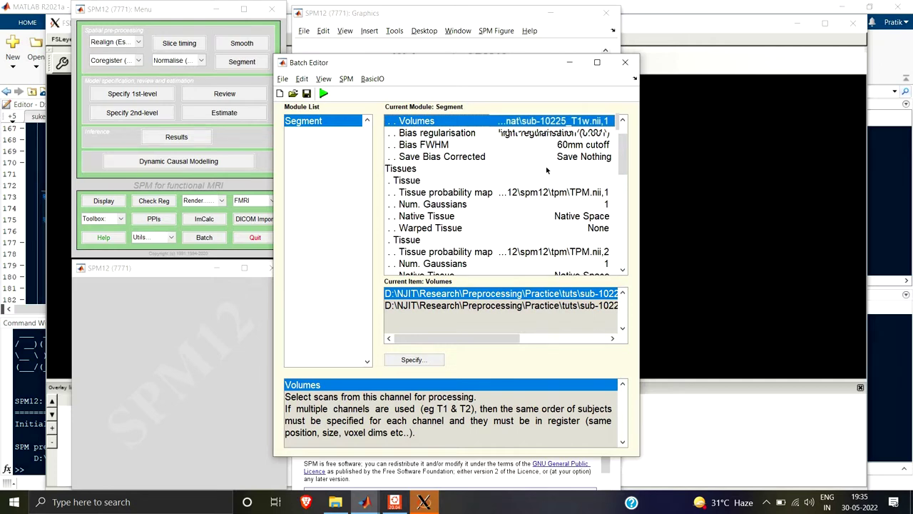
- Switch to FSLeyes, maximise its window and open the file chooser for adding an overlay from file
{"action": "left_click", "coordinate": [423, 501]}
{"action": "double_click", "coordinate": [63, 25]}
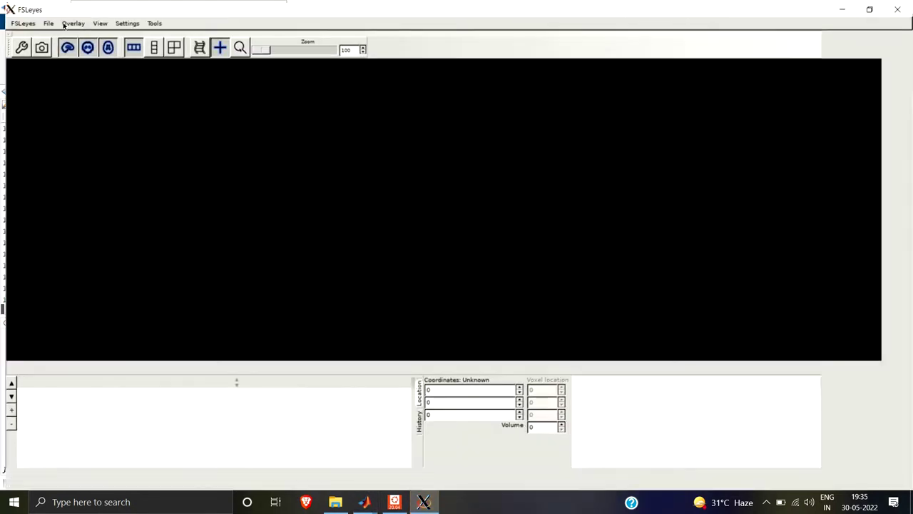
{"action": "left_click", "coordinate": [45, 20]}
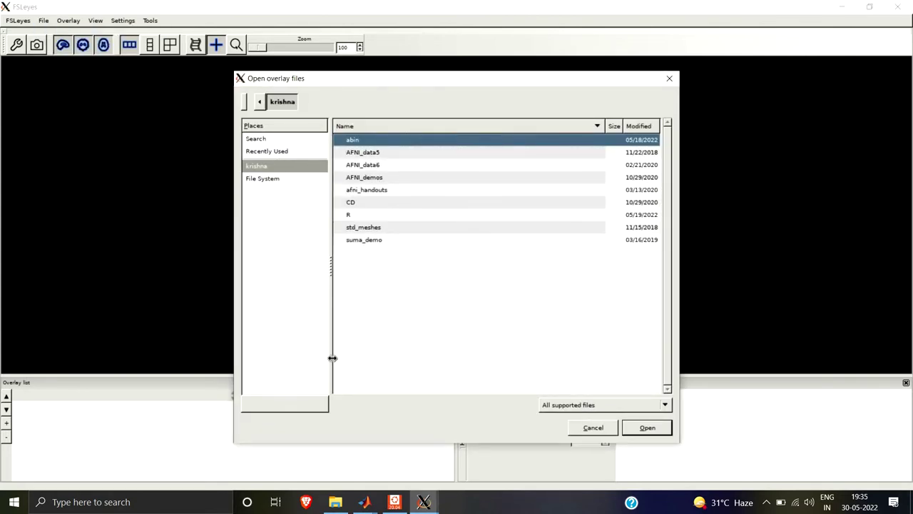
{"action": "left_click", "coordinate": [424, 502]}
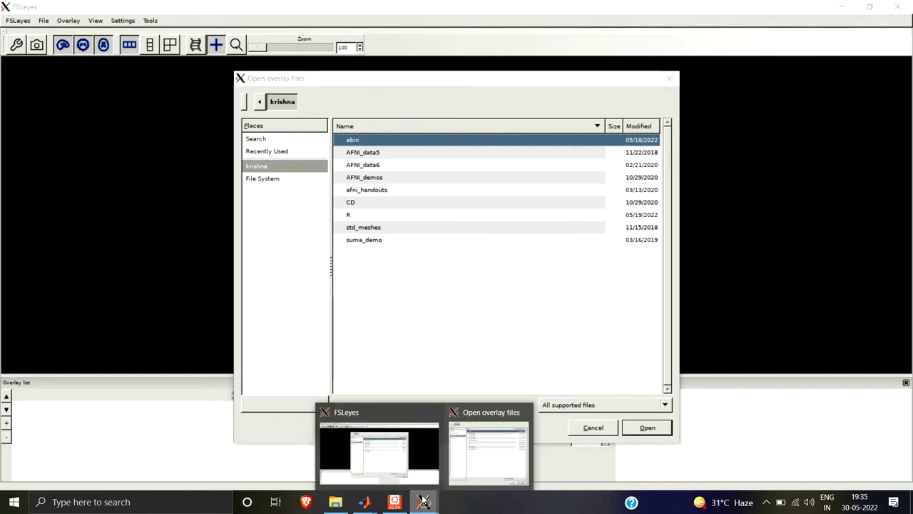
{"action": "left_click", "coordinate": [394, 501]}
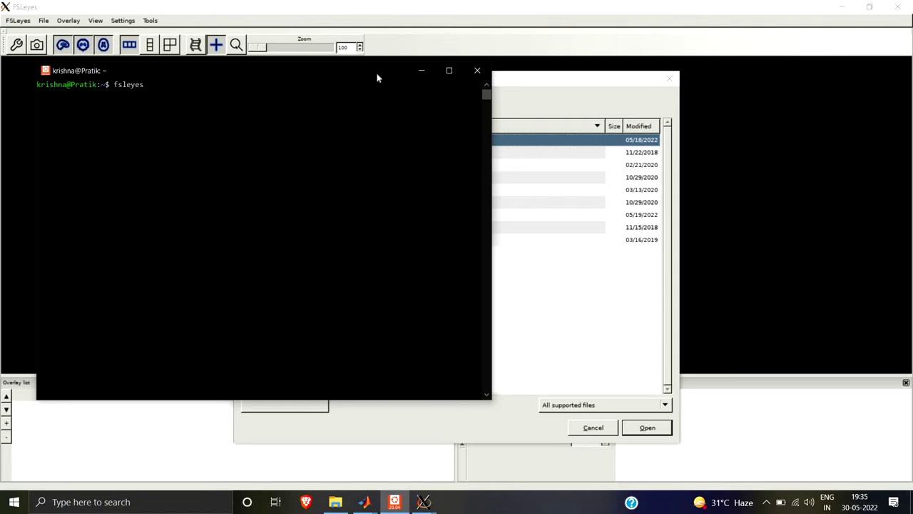
{"action": "left_click", "coordinate": [419, 71]}
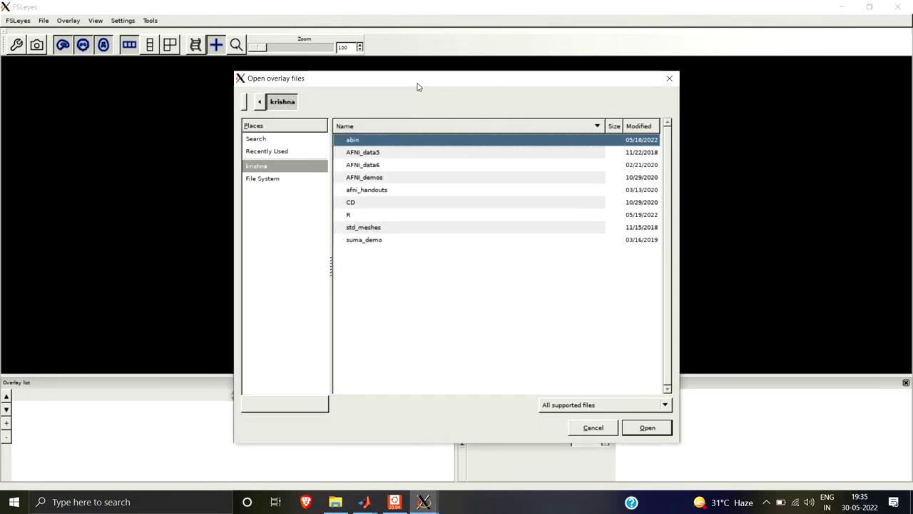
{"action": "left_click_drag", "start_coordinate": [418, 85], "coordinate": [412, 65]}
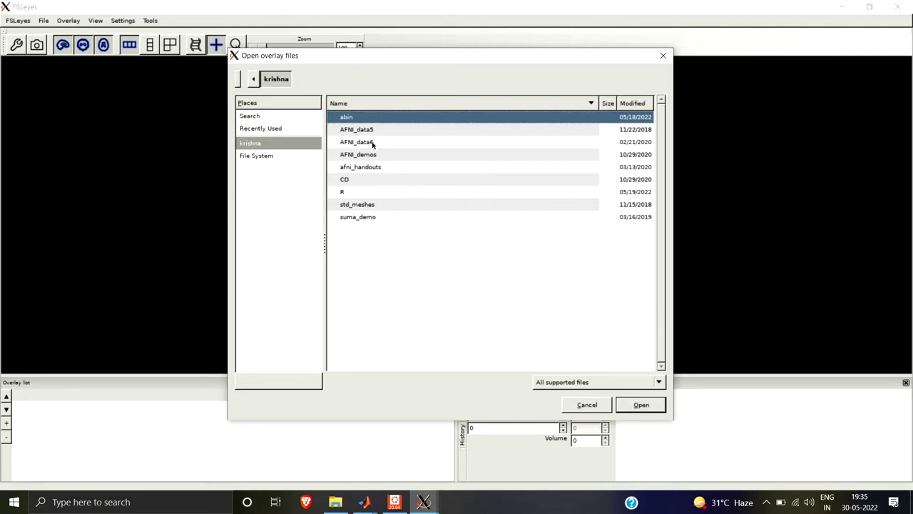
- Browse from the file system root to the folder /mnt/d/iit_mandi/Research for the overlay file
{"action": "left_click", "coordinate": [251, 85]}
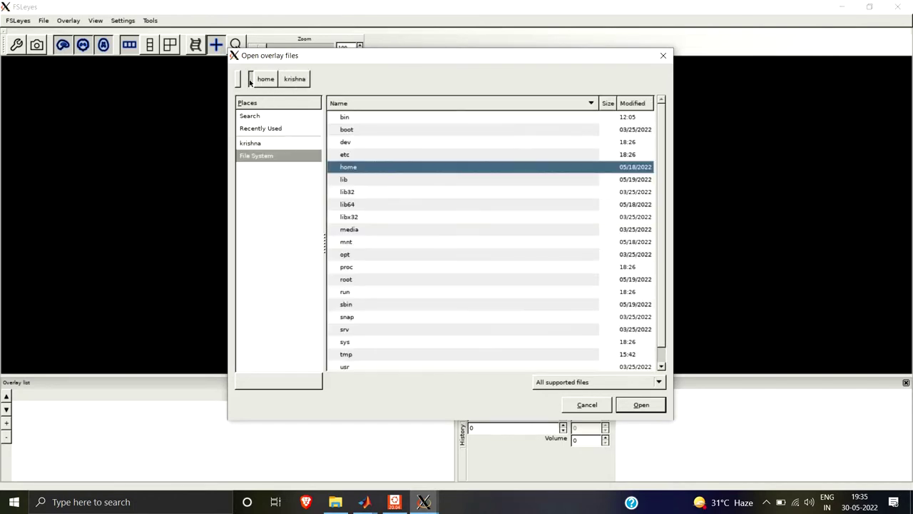
{"action": "double_click", "coordinate": [353, 242]}
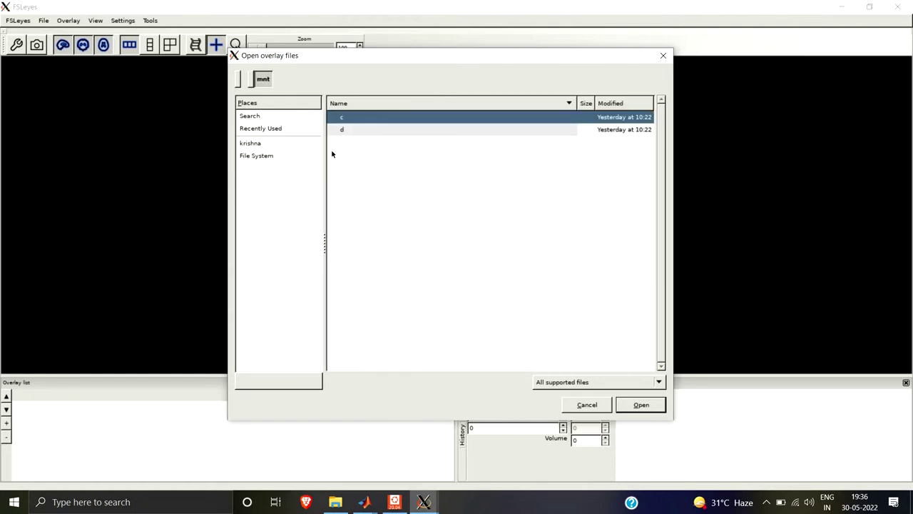
{"action": "double_click", "coordinate": [388, 130]}
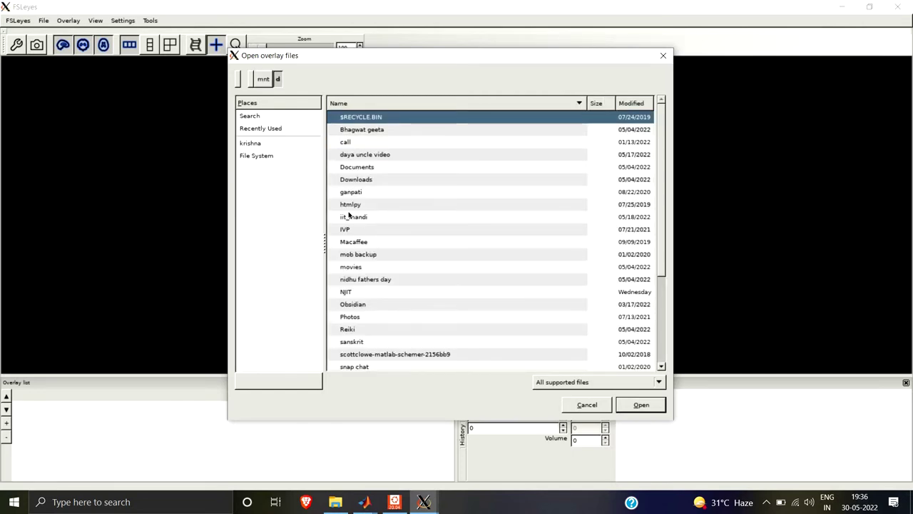
{"action": "double_click", "coordinate": [349, 205]}
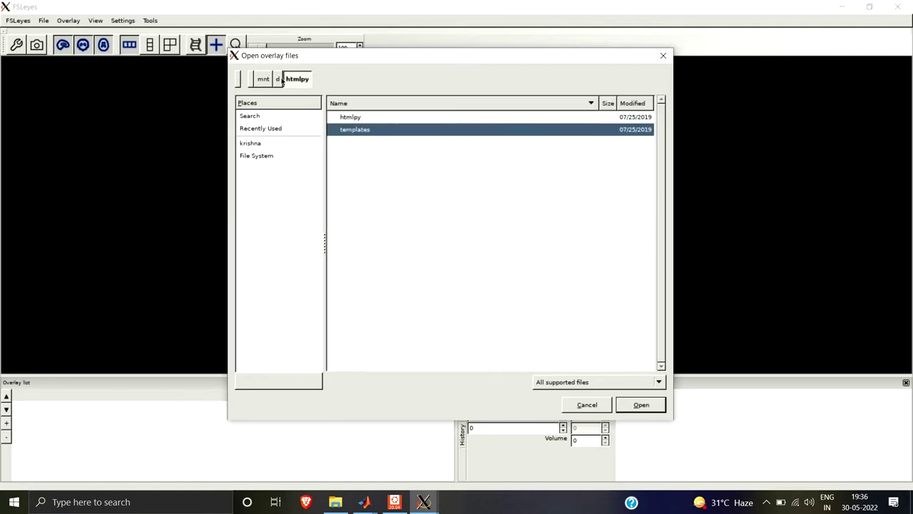
{"action": "left_click", "coordinate": [279, 80]}
{"action": "left_click", "coordinate": [377, 218]}
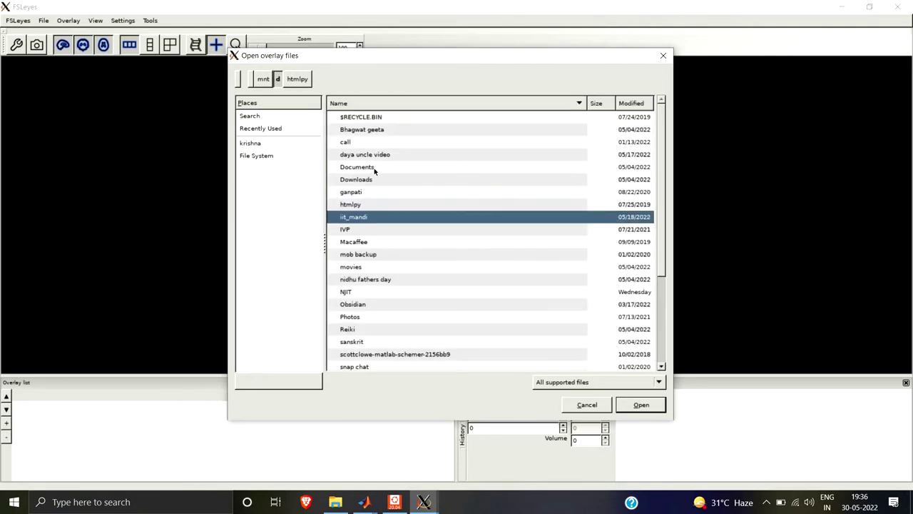
{"action": "double_click", "coordinate": [375, 219]}
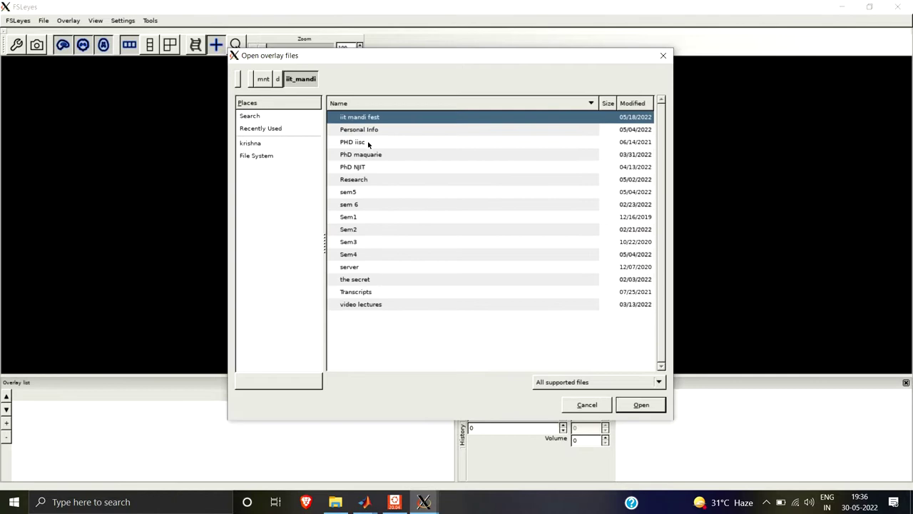
{"action": "double_click", "coordinate": [363, 180]}
- Load the tissue probability map TPM.nii from the spm12/spm12/tpm folder as an overlay
{"action": "scroll", "coordinate": [365, 347], "scroll_direction": "down", "scroll_amount": 1}
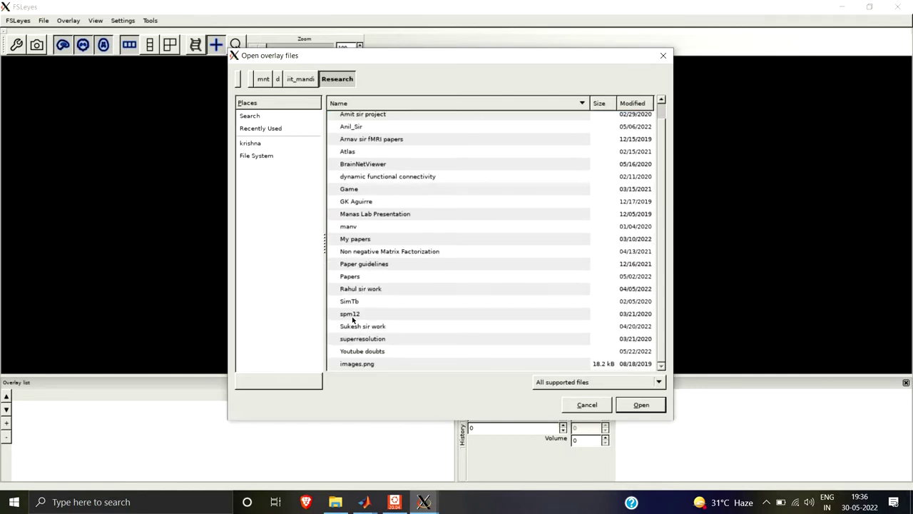
{"action": "double_click", "coordinate": [349, 314]}
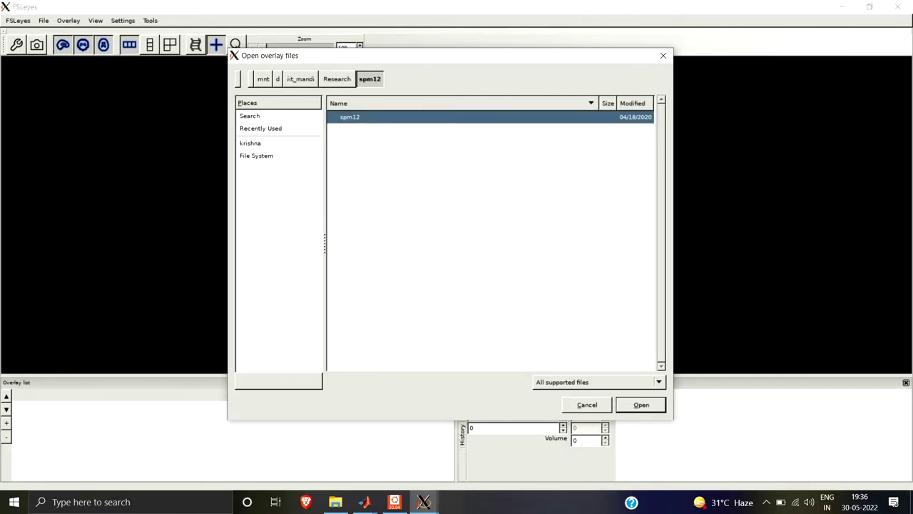
{"action": "double_click", "coordinate": [361, 121]}
{"action": "scroll", "coordinate": [390, 206], "scroll_direction": "down", "scroll_amount": 1}
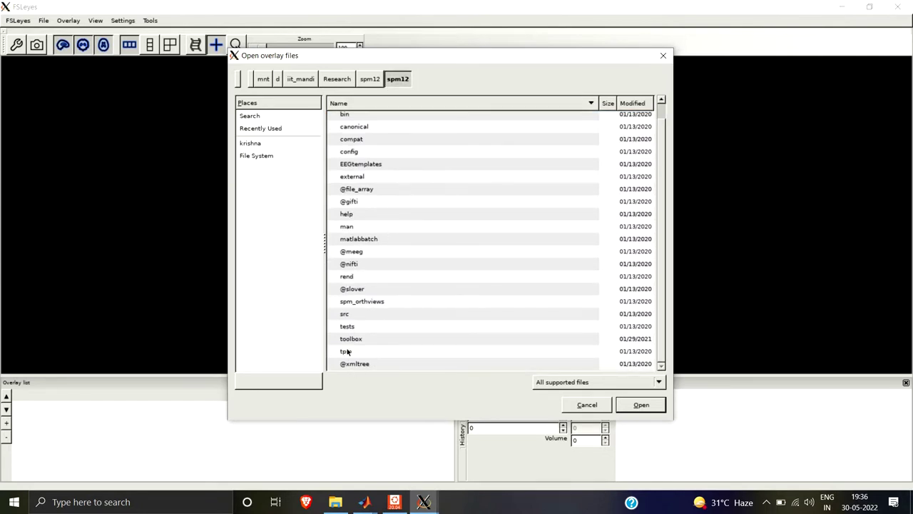
{"action": "double_click", "coordinate": [373, 355]}
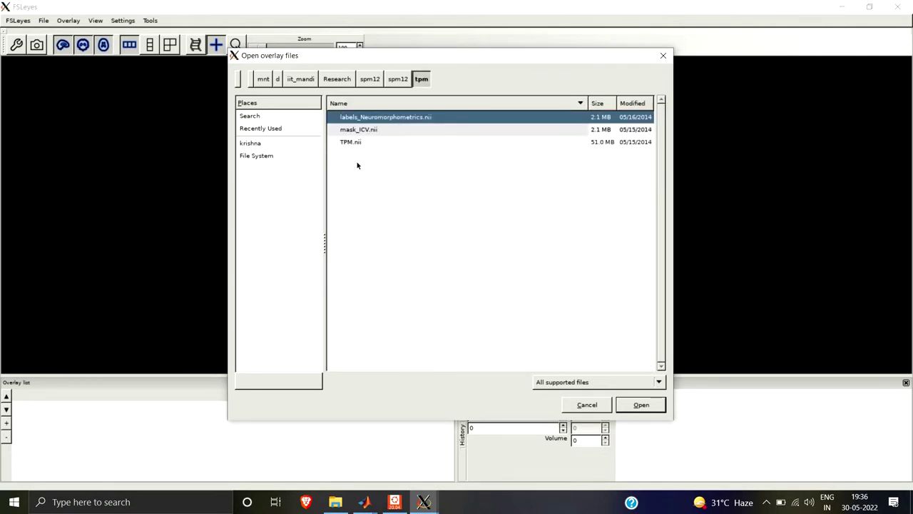
{"action": "left_click", "coordinate": [347, 144]}
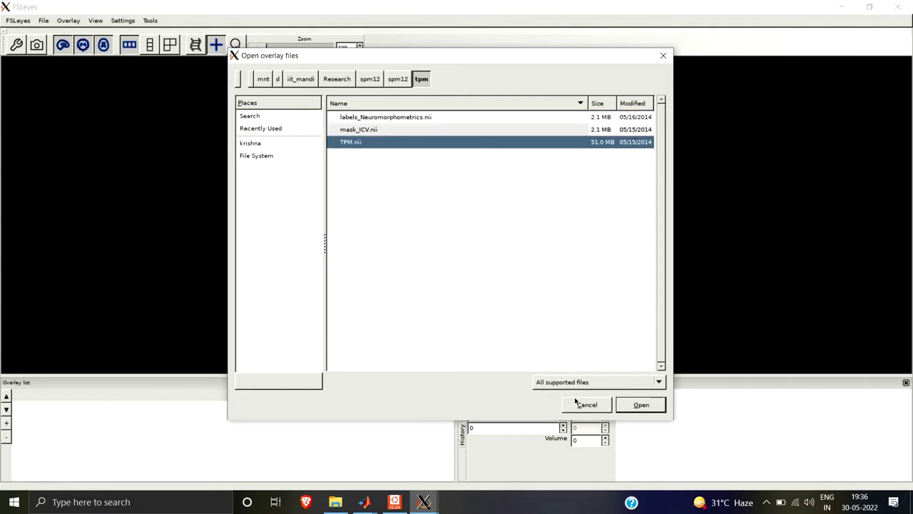
{"action": "left_click", "coordinate": [640, 405]}
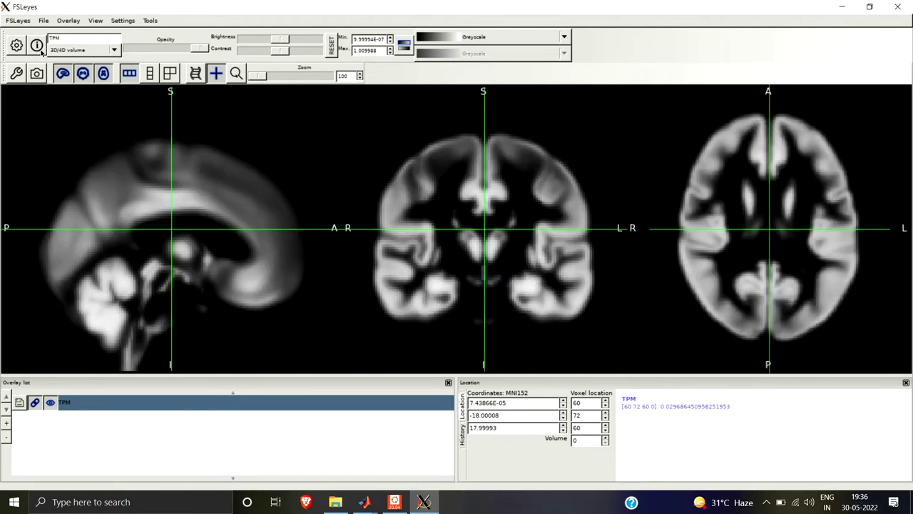
- Add the standard image MNI152_T1_2mm.nii.gz as an overlay and move it below TPM in the overlay order
{"action": "left_click", "coordinate": [46, 21]}
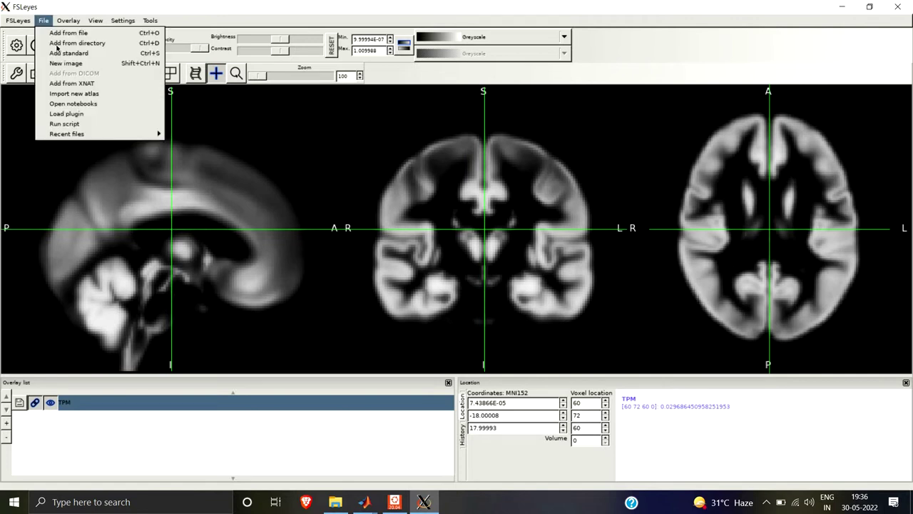
{"action": "left_click", "coordinate": [60, 52]}
{"action": "scroll", "coordinate": [422, 234], "scroll_direction": "down", "scroll_amount": 1}
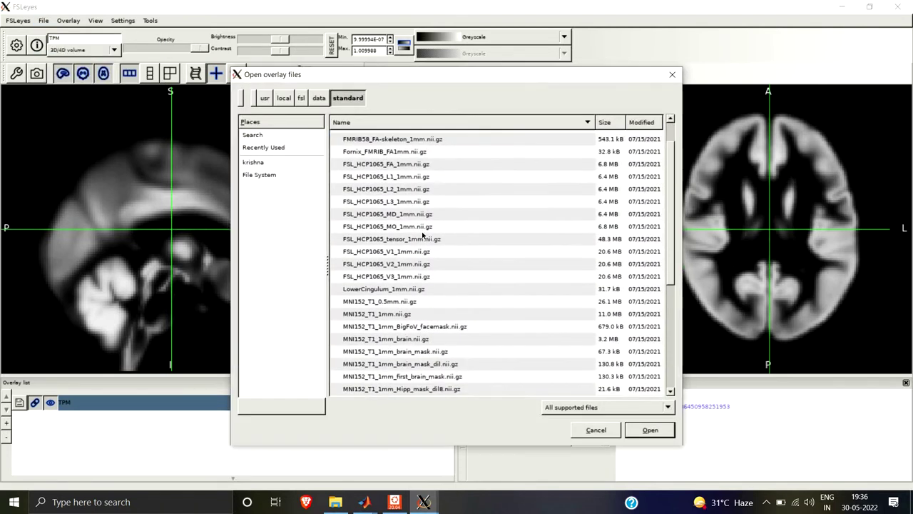
{"action": "scroll", "coordinate": [422, 234], "scroll_direction": "down", "scroll_amount": 3}
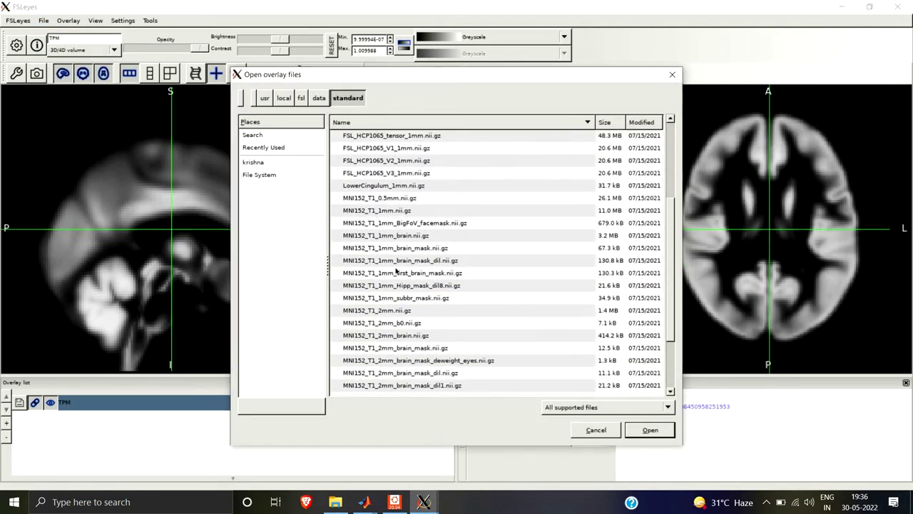
{"action": "left_click", "coordinate": [443, 310]}
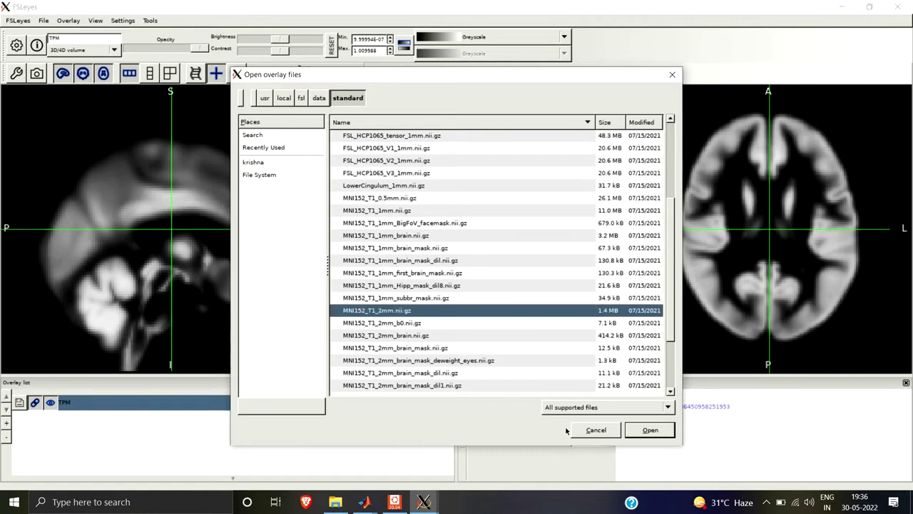
{"action": "left_click", "coordinate": [647, 431]}
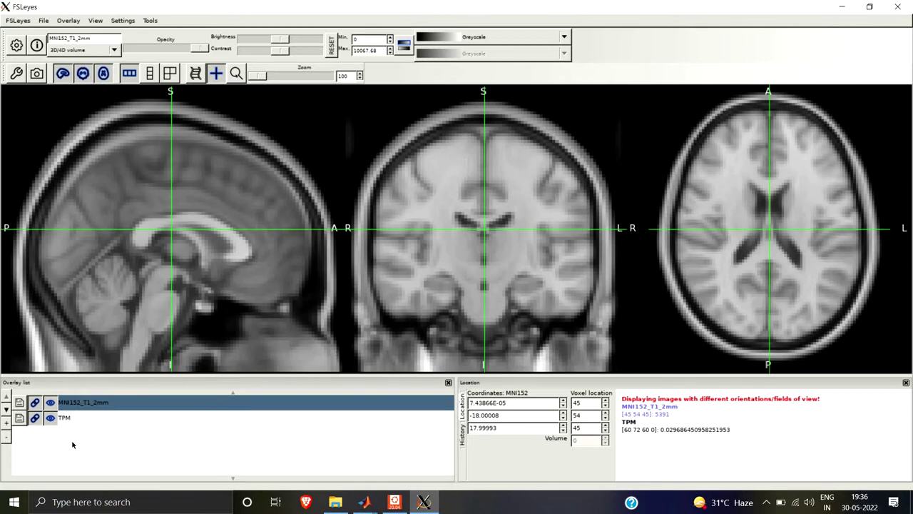
{"action": "left_click", "coordinate": [6, 410]}
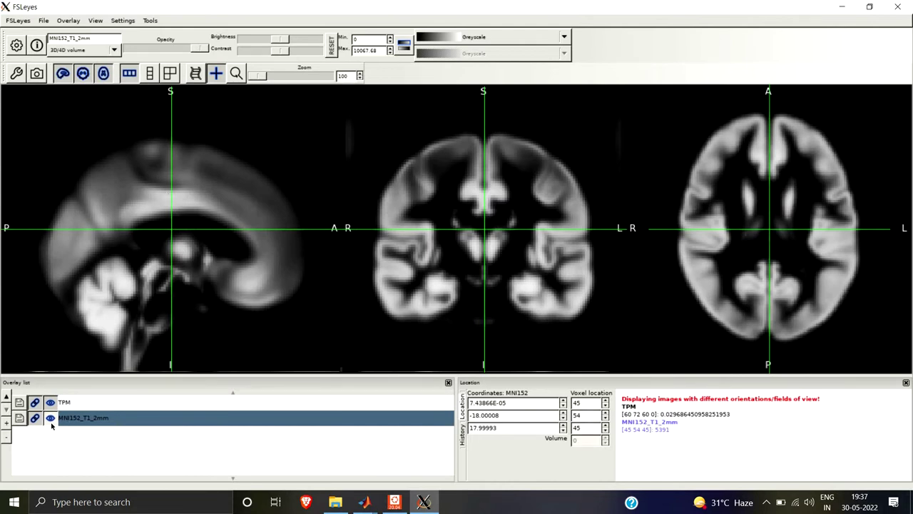
- Toggle the visibility of the overlays, mainly TPM, repeatedly to compare the tissue map with the MNI152_T1_2mm template beneath it
{"action": "left_click", "coordinate": [51, 421]}
{"action": "left_click", "coordinate": [51, 420]}
{"action": "left_click", "coordinate": [50, 403]}
{"action": "left_click", "coordinate": [49, 403]}
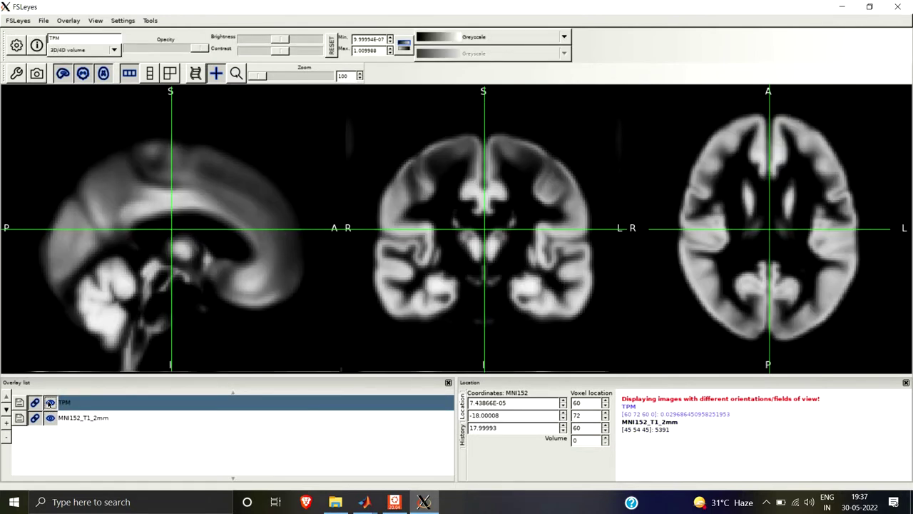
{"action": "left_click", "coordinate": [50, 403]}
{"action": "left_click", "coordinate": [50, 403]}
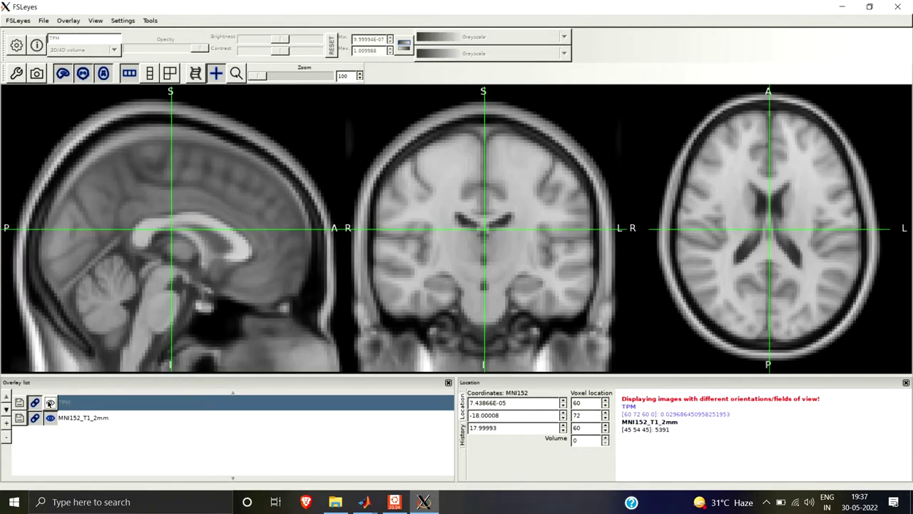
{"action": "left_click", "coordinate": [49, 403]}
{"action": "left_click", "coordinate": [50, 403]}
{"action": "left_click", "coordinate": [50, 403]}
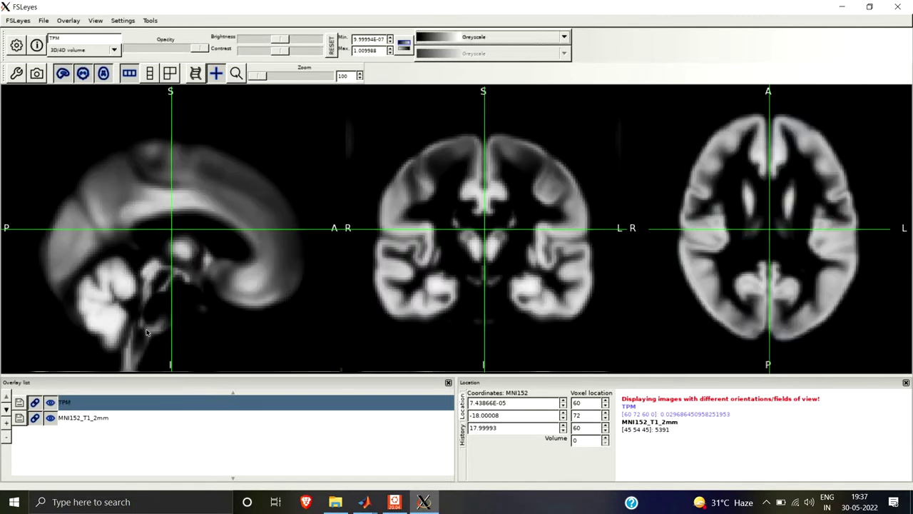
{"action": "left_click", "coordinate": [50, 403]}
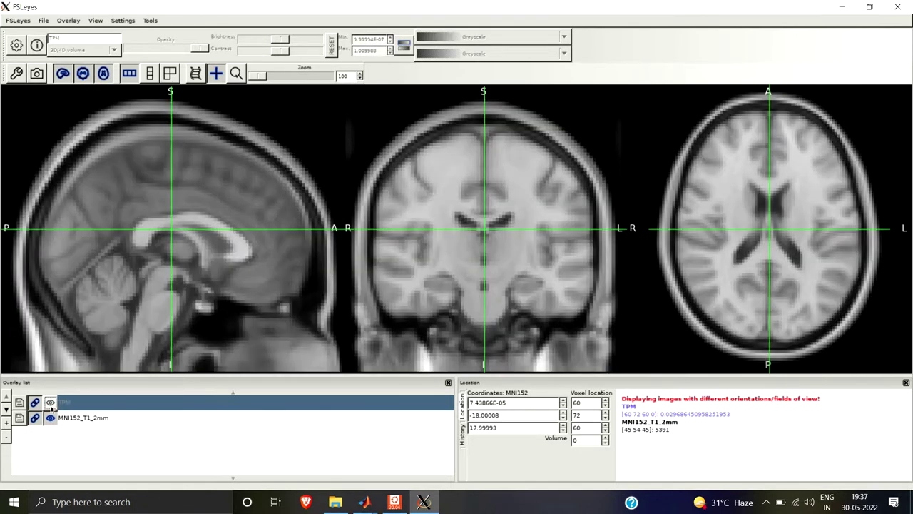
{"action": "left_click", "coordinate": [50, 403]}
{"action": "left_click", "coordinate": [49, 404]}
{"action": "left_click", "coordinate": [50, 404]}
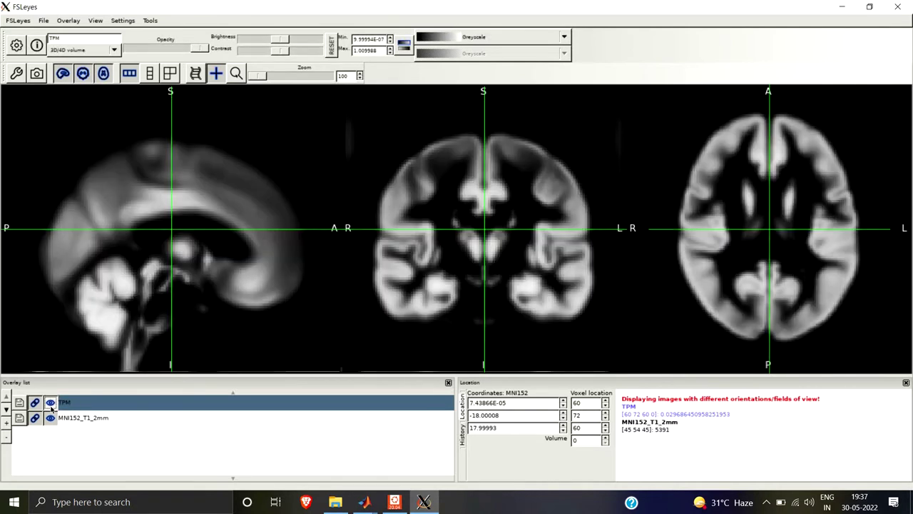
{"action": "left_click", "coordinate": [50, 403]}
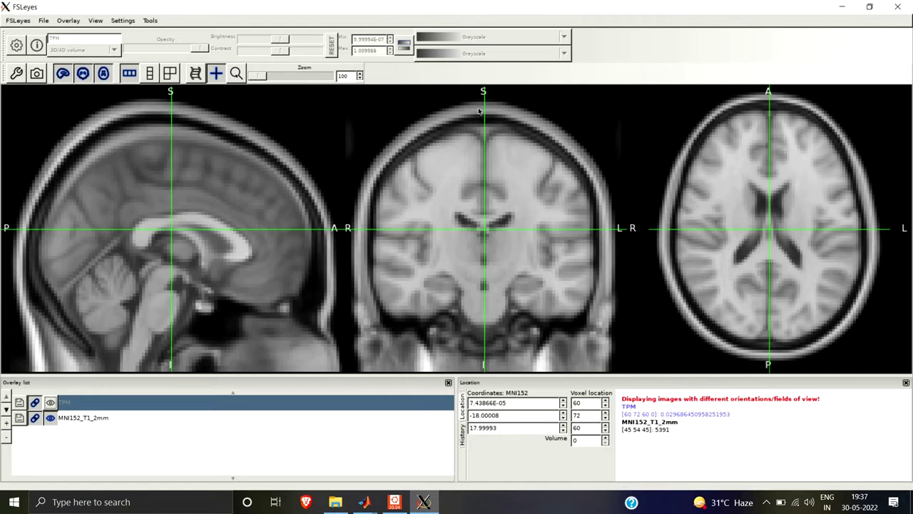
{"action": "left_click", "coordinate": [51, 403]}
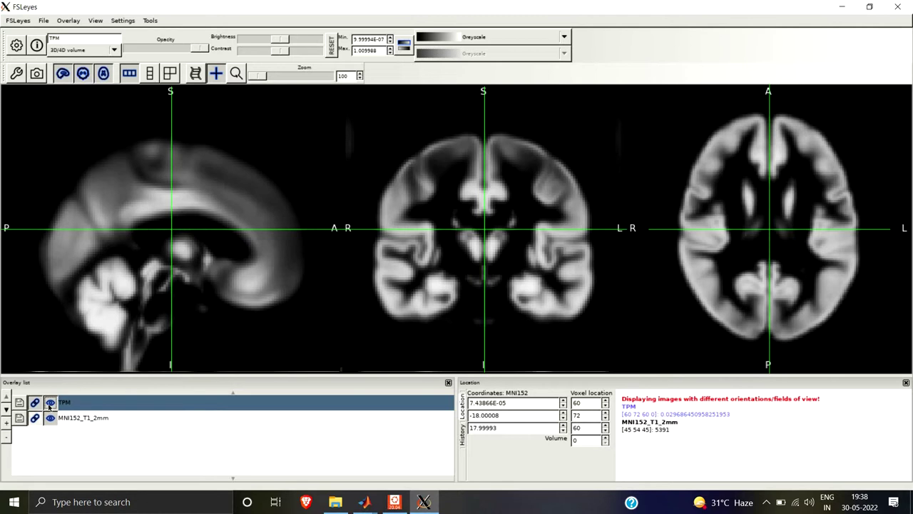
{"action": "left_click", "coordinate": [50, 403]}
{"action": "left_click", "coordinate": [50, 403]}
{"action": "left_click", "coordinate": [50, 402]}
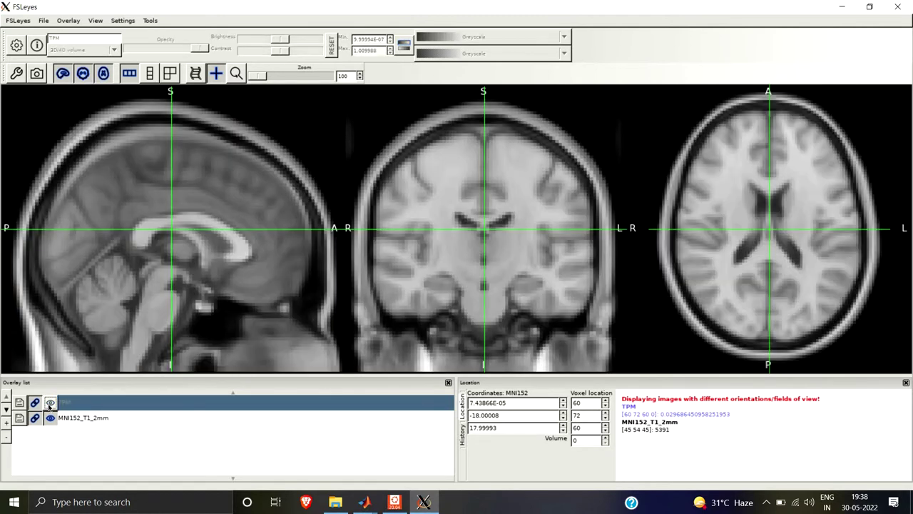
{"action": "left_click", "coordinate": [50, 403]}
{"action": "left_click", "coordinate": [50, 403]}
{"action": "left_click", "coordinate": [50, 403]}
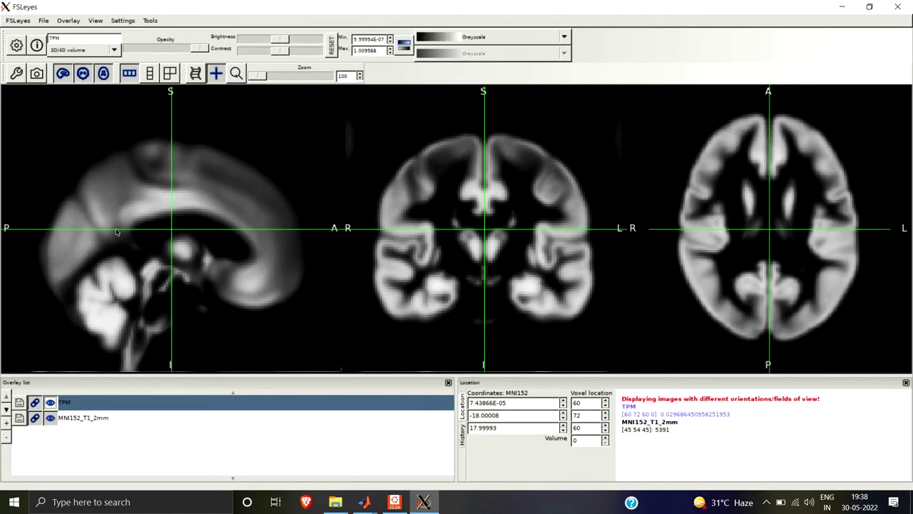
- Examine the volume 0 grey matter probabilities of TPM at several cortical and cerebellar points in the sagittal view
{"action": "left_click", "coordinate": [162, 196]}
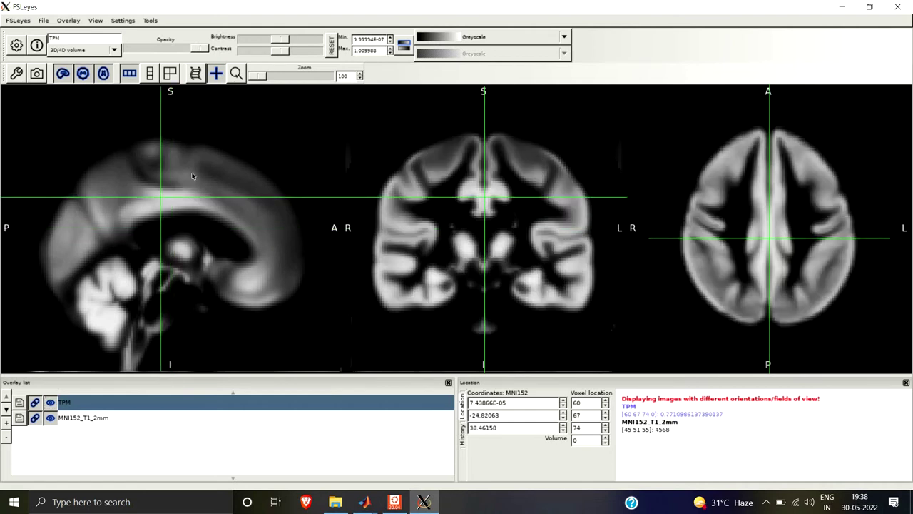
{"action": "left_click_drag", "start_coordinate": [195, 165], "coordinate": [212, 149]}
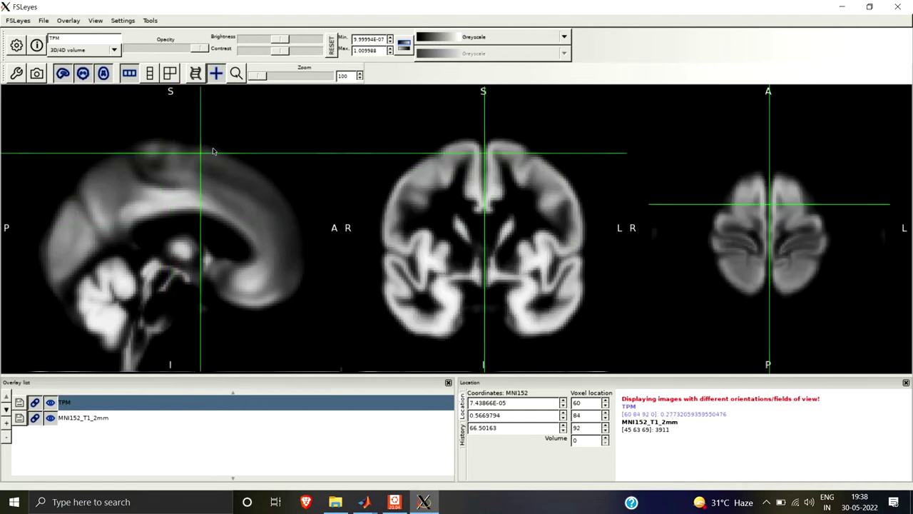
{"action": "left_click", "coordinate": [97, 193]}
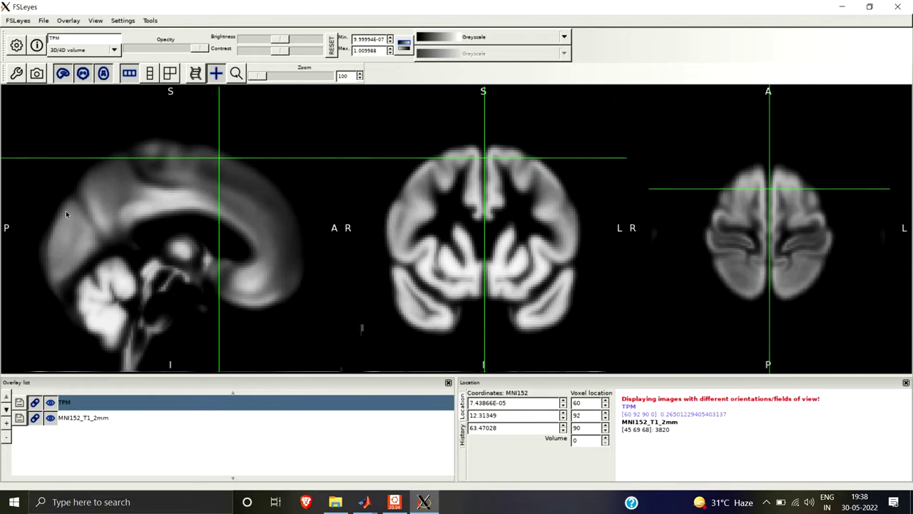
{"action": "left_click_drag", "start_coordinate": [55, 264], "coordinate": [98, 298]}
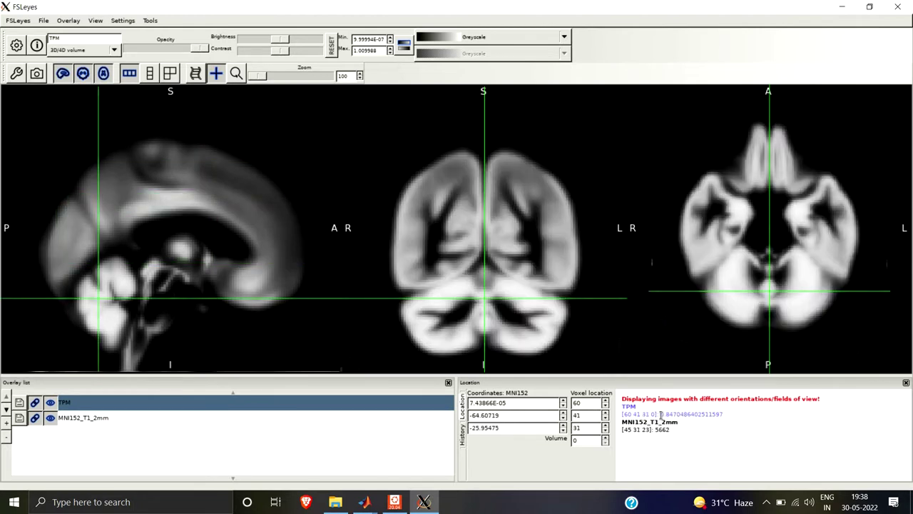
{"action": "left_click_drag", "start_coordinate": [660, 414], "coordinate": [723, 413]}
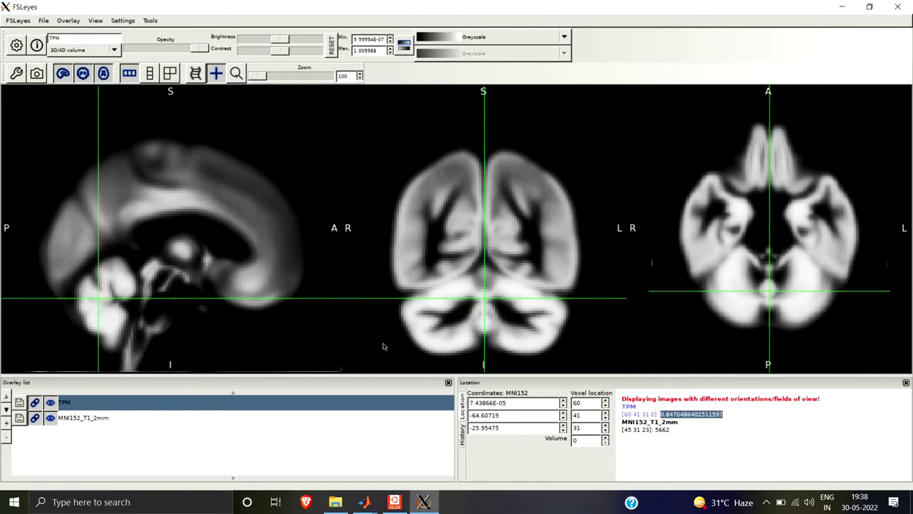
{"action": "left_click", "coordinate": [102, 328]}
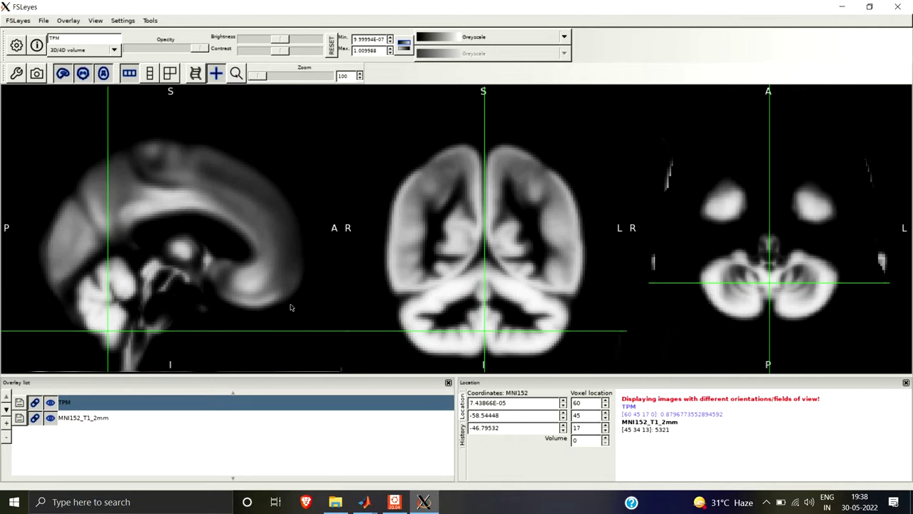
{"action": "left_click", "coordinate": [88, 326]}
{"action": "mouse_move", "coordinate": [92, 324]}
{"action": "left_mouse_down"}
{"action": "mouse_move", "coordinate": [102, 320]}
{"action": "mouse_move", "coordinate": [110, 333]}
{"action": "mouse_move", "coordinate": [106, 323]}
{"action": "left_mouse_up"}
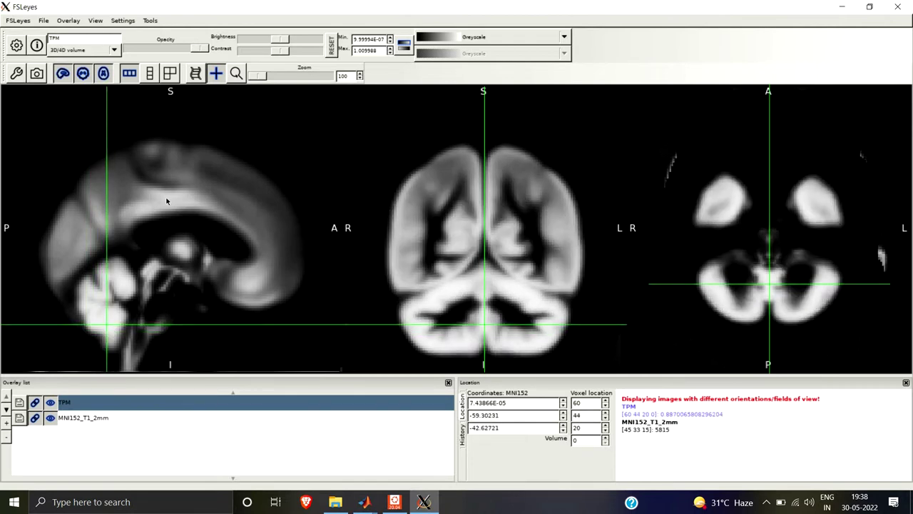
- Show TPM volume 1, hide the MNI152_T1_2mm overlay and read the probability inside the left hemisphere's white matter
{"action": "left_click", "coordinate": [605, 438]}
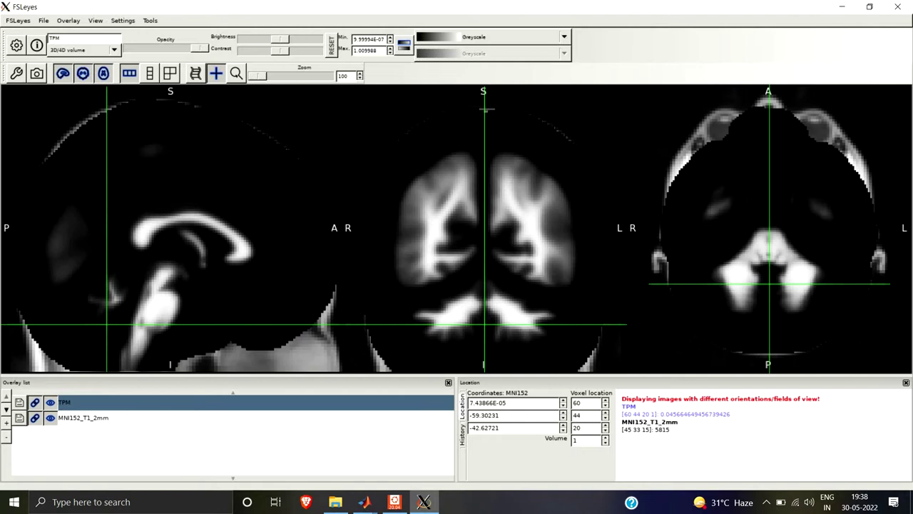
{"action": "left_click", "coordinate": [51, 418]}
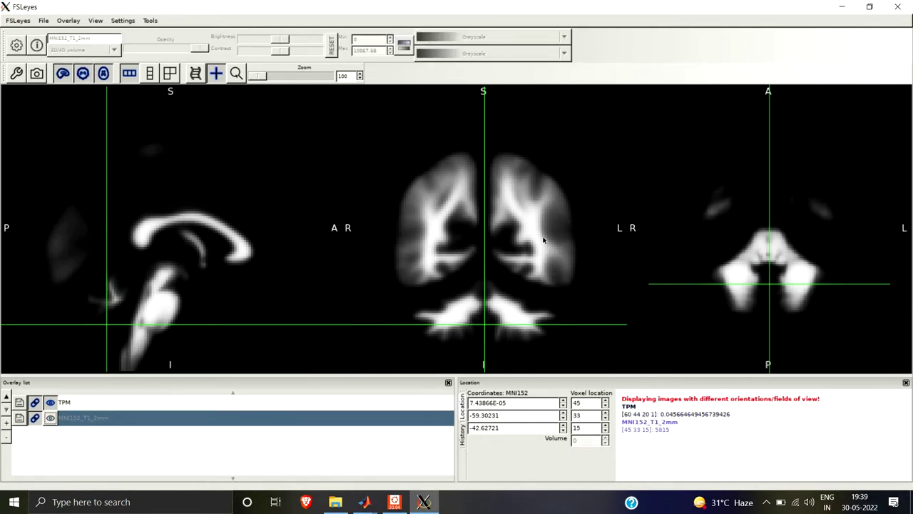
{"action": "left_click", "coordinate": [524, 214]}
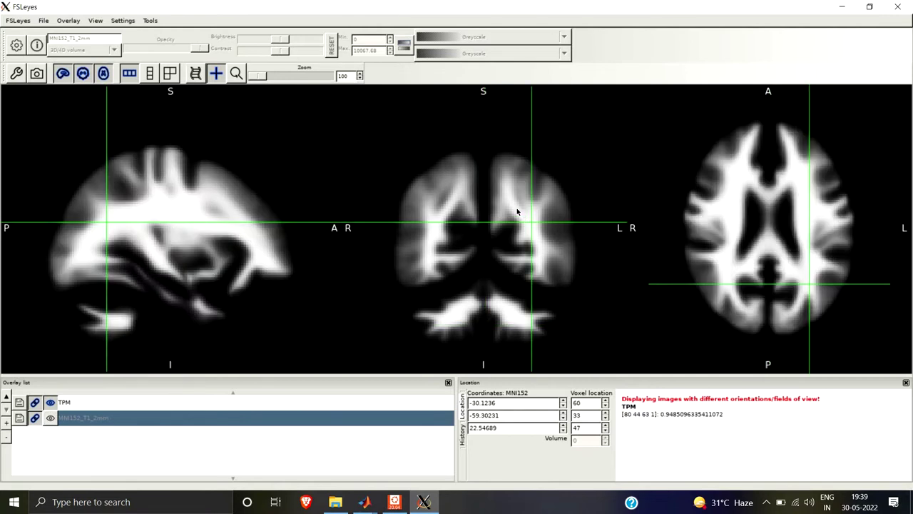
{"action": "left_click", "coordinate": [512, 204]}
{"action": "mouse_move", "coordinate": [525, 218]}
{"action": "left_mouse_down"}
{"action": "mouse_move", "coordinate": [540, 254]}
{"action": "mouse_move", "coordinate": [527, 220]}
{"action": "left_mouse_up"}
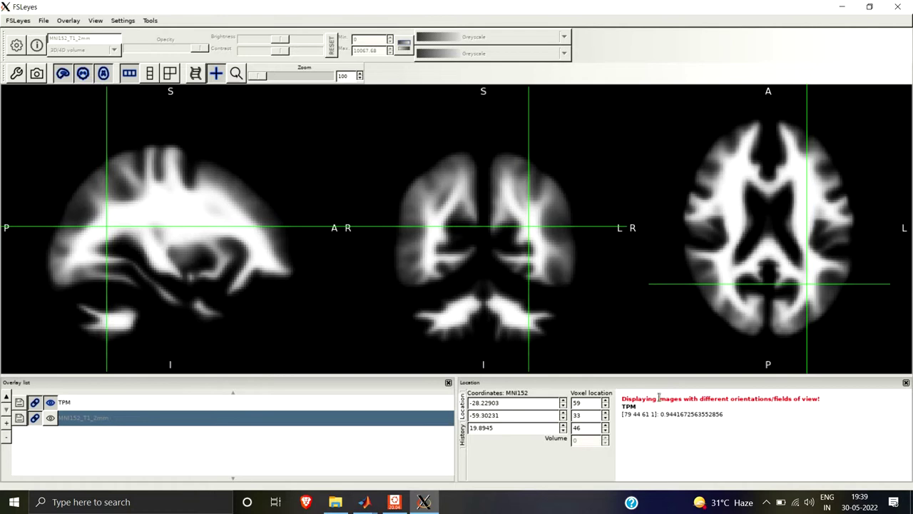
{"action": "left_click_drag", "start_coordinate": [694, 413], "coordinate": [665, 414]}
- Read the TPM volume 1 probability at the outer edge of the left hemisphere in the coronal view
{"action": "left_click", "coordinate": [569, 235]}
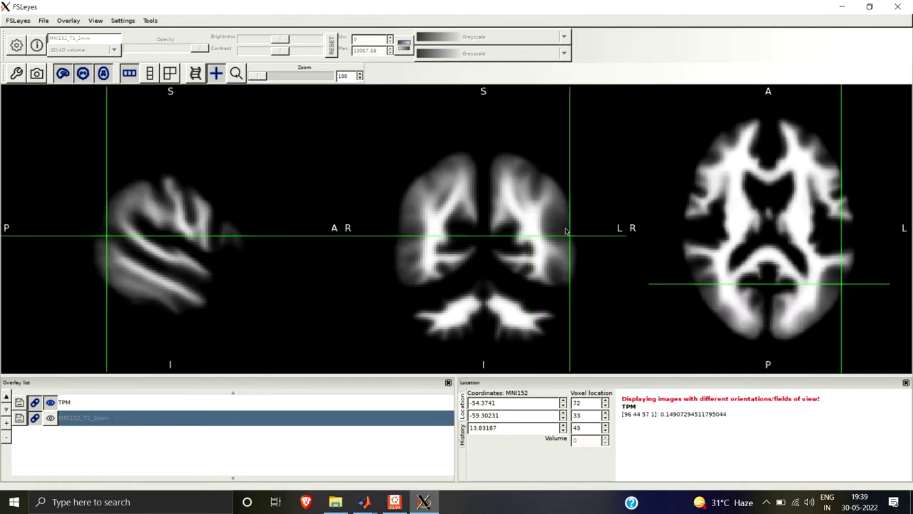
{"action": "left_click", "coordinate": [569, 228]}
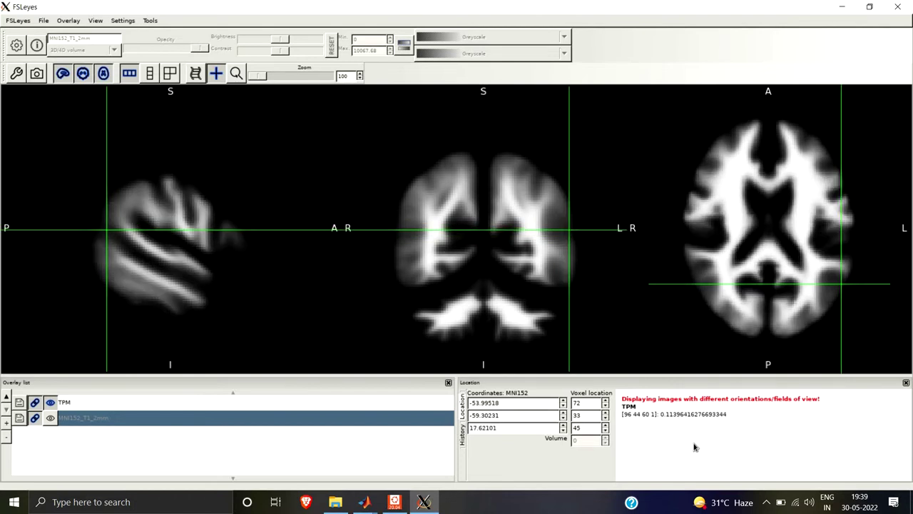
{"action": "left_click_drag", "start_coordinate": [662, 416], "coordinate": [680, 414]}
- Select the TPM overlay and view its volumes 2, 3 and 4 one after another
{"action": "left_click", "coordinate": [82, 405]}
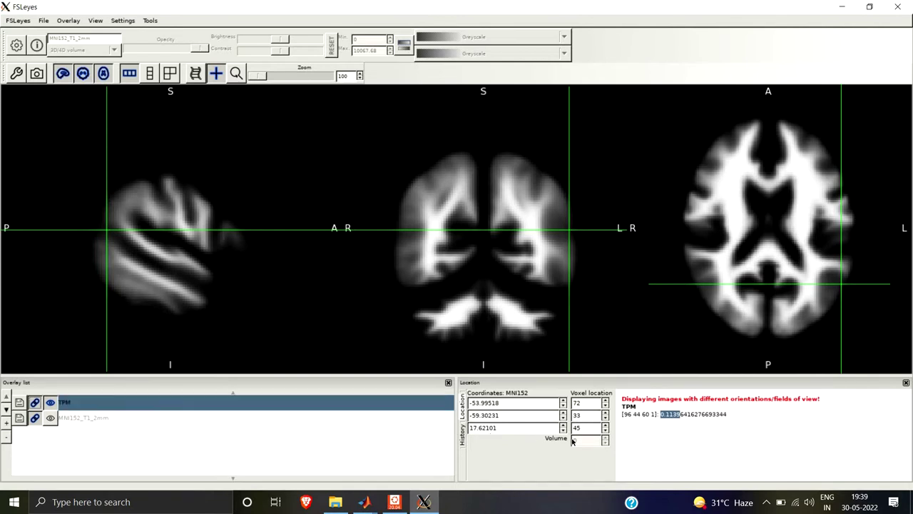
{"action": "left_click", "coordinate": [606, 438]}
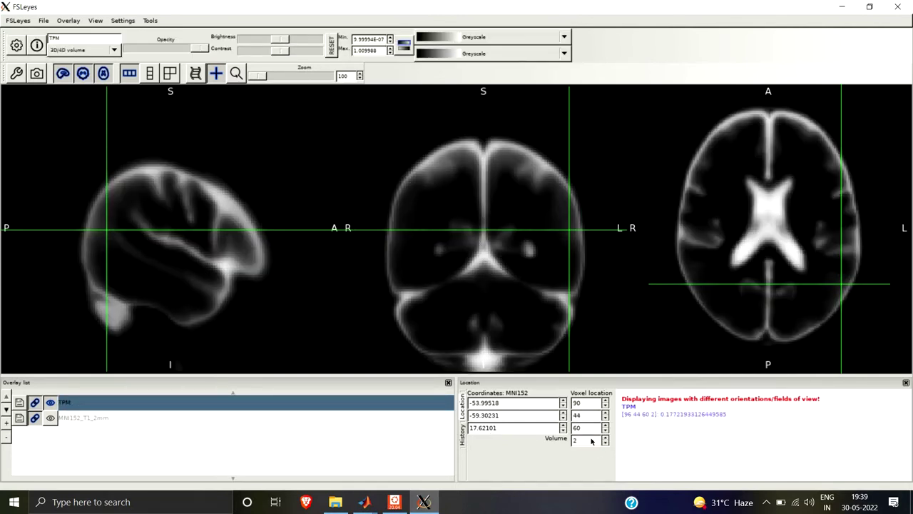
{"action": "left_click", "coordinate": [605, 438]}
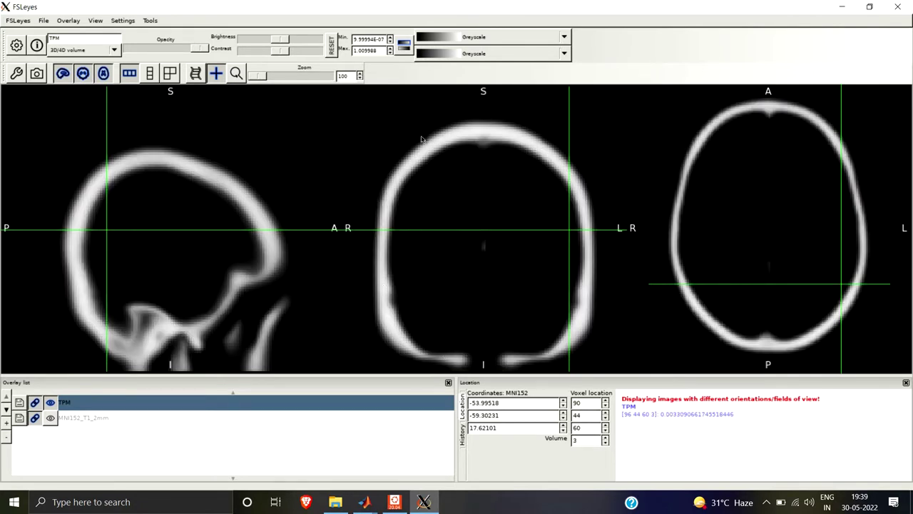
{"action": "left_click", "coordinate": [605, 438]}
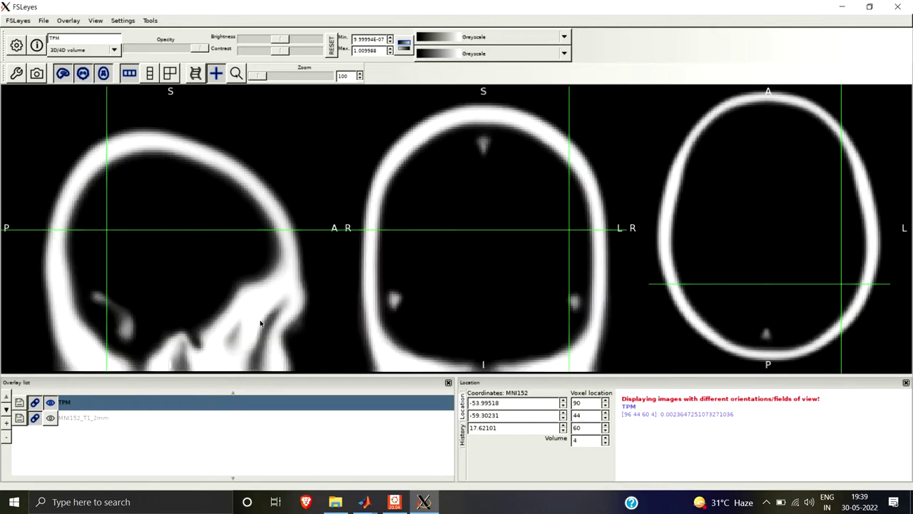
- Examine the TPM volume 4 probabilities in the soft tissue behind the eyes and at the front of the nose
{"action": "left_click", "coordinate": [260, 322]}
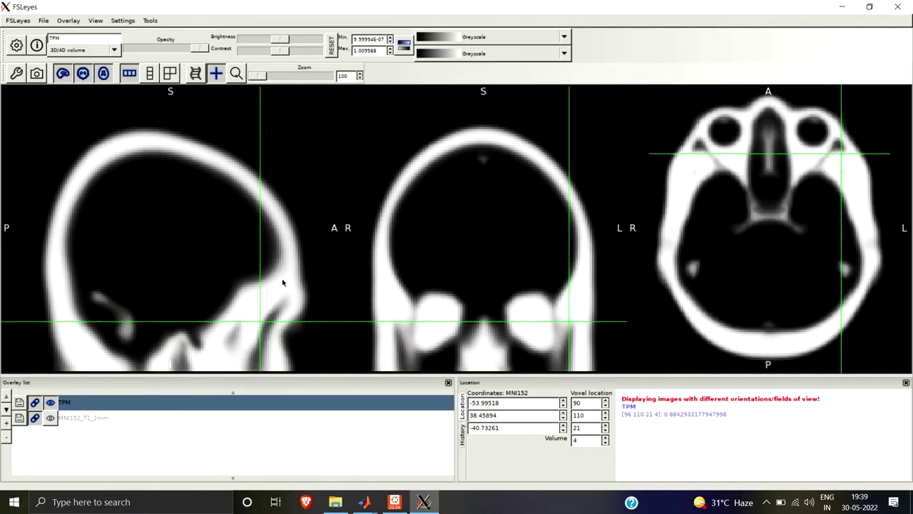
{"action": "left_click", "coordinate": [735, 149]}
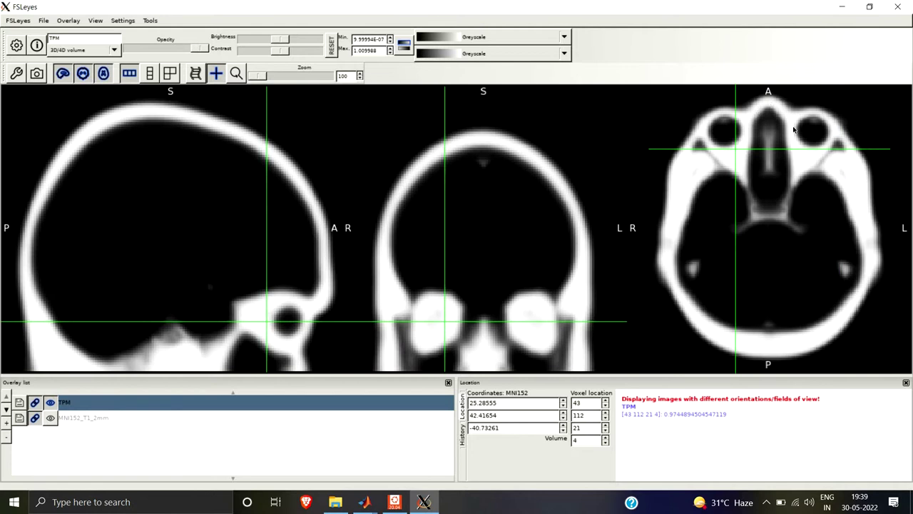
{"action": "left_click", "coordinate": [798, 150]}
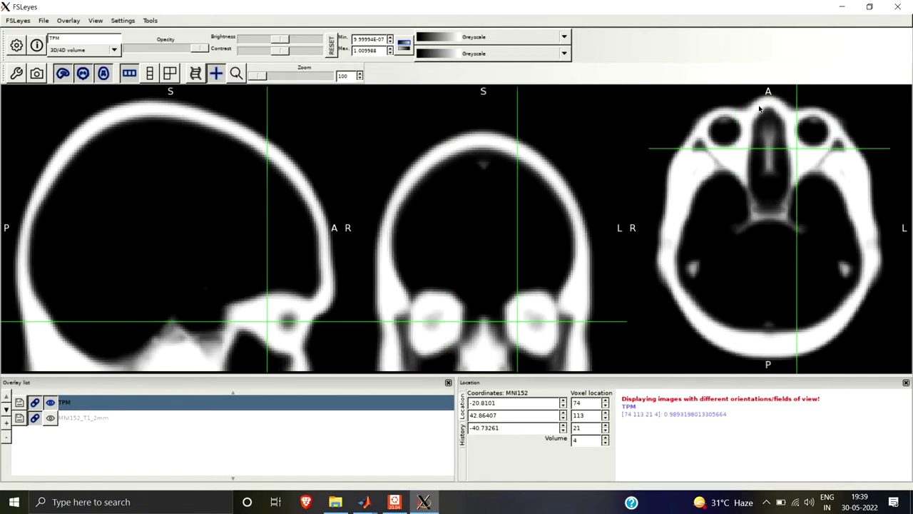
{"action": "left_click", "coordinate": [758, 106]}
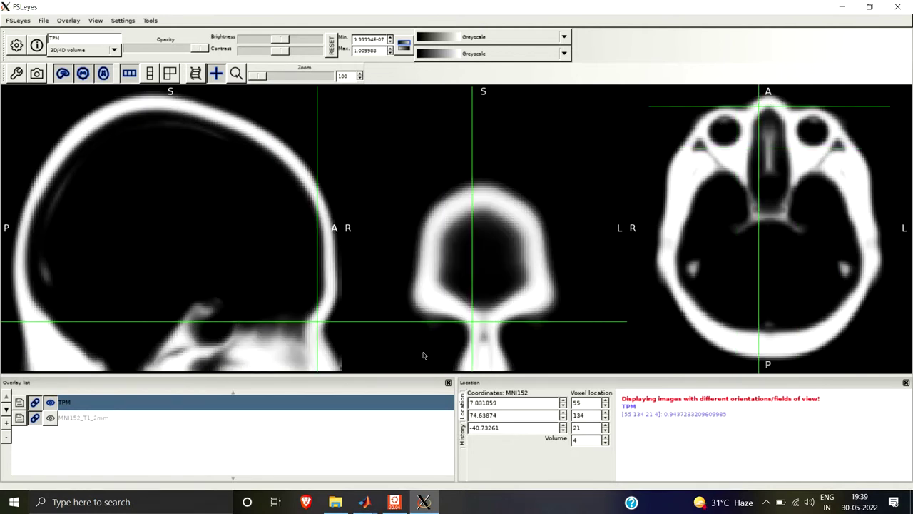
- Step TPM back through its volumes to volume 0 and place the crosshair in the grey matter above the posterior corpus callosum
{"action": "left_click", "coordinate": [606, 439]}
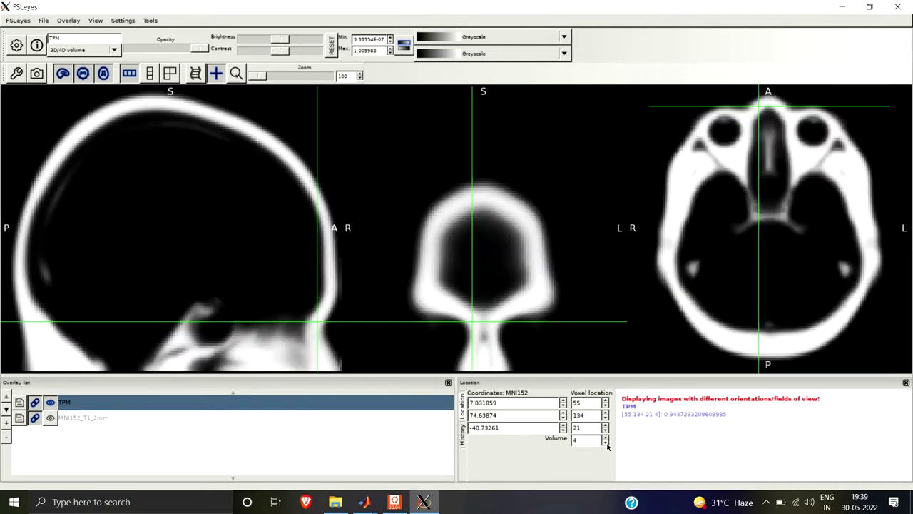
{"action": "left_click", "coordinate": [605, 443]}
{"action": "left_click", "coordinate": [606, 443]}
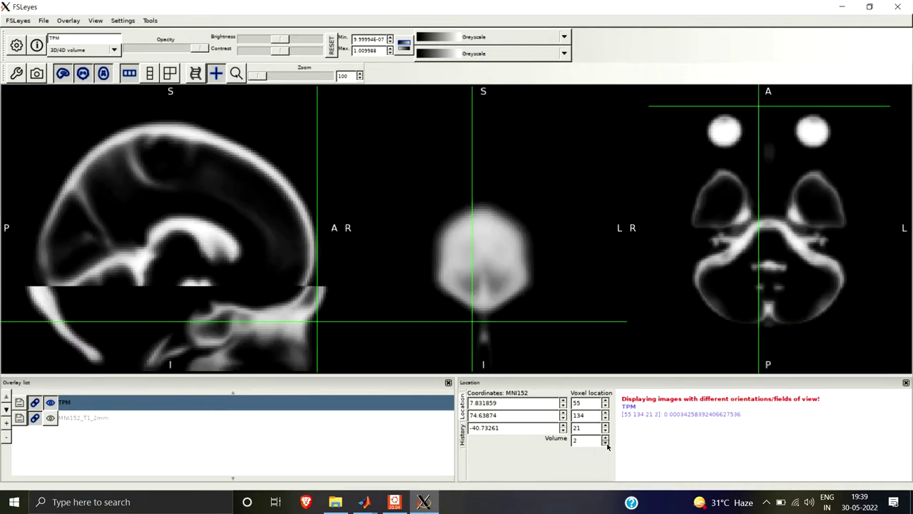
{"action": "left_click", "coordinate": [606, 443]}
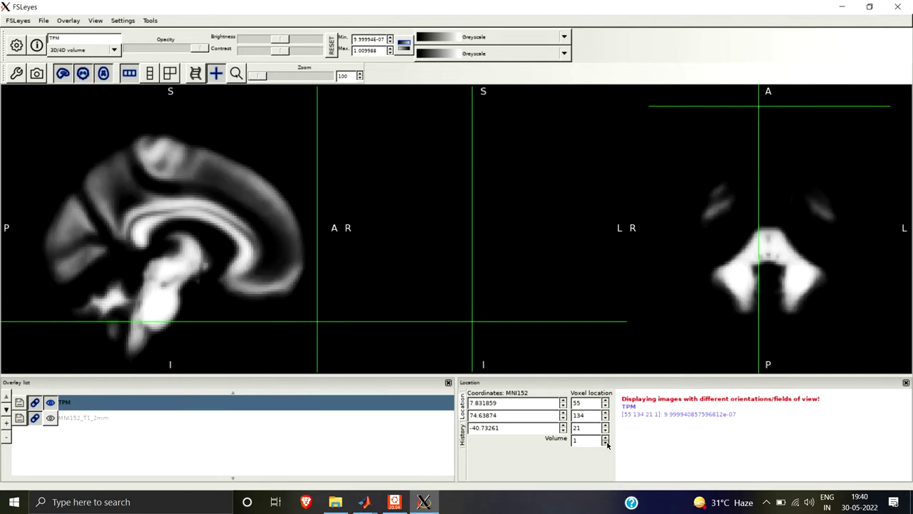
{"action": "left_click", "coordinate": [606, 443]}
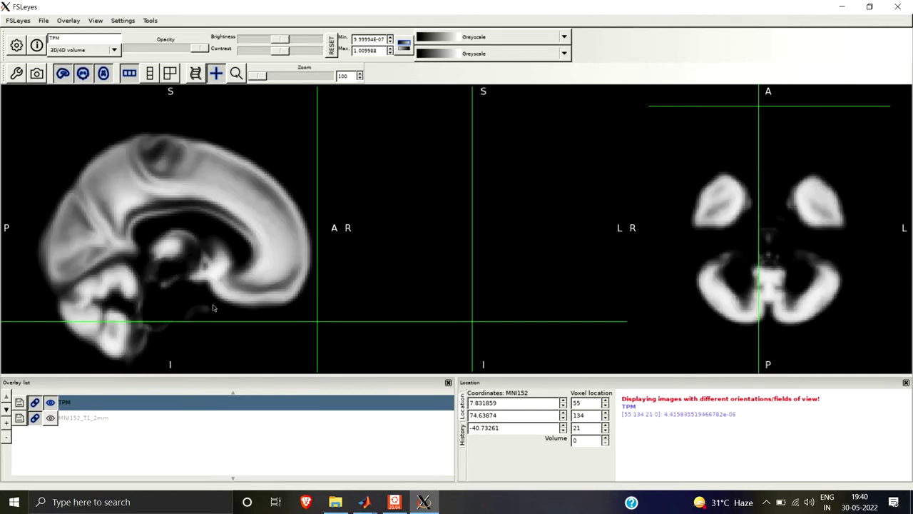
{"action": "left_click", "coordinate": [132, 206]}
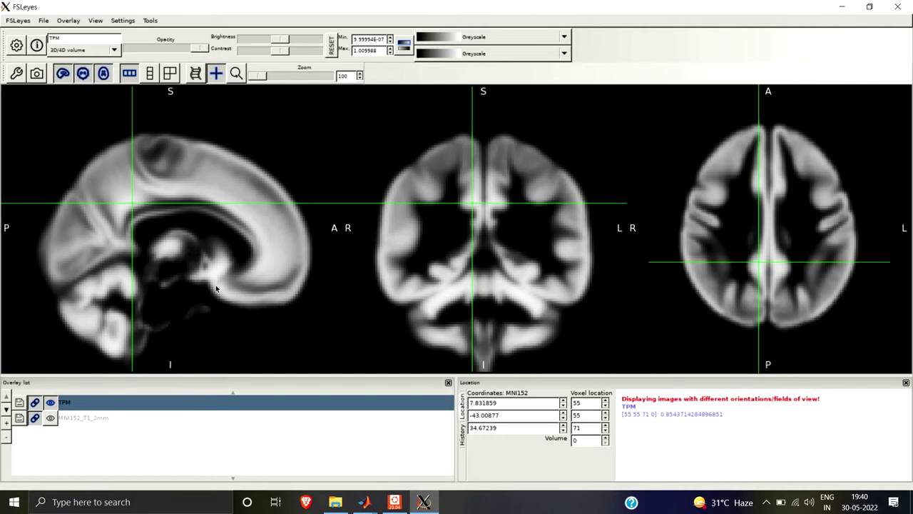
- Switch to the SPM Batch Editor and examine the first tissue's Tissue probability map, Num. Gaussians and Native Tissue settings with their help text
{"action": "left_click", "coordinate": [842, 7]}
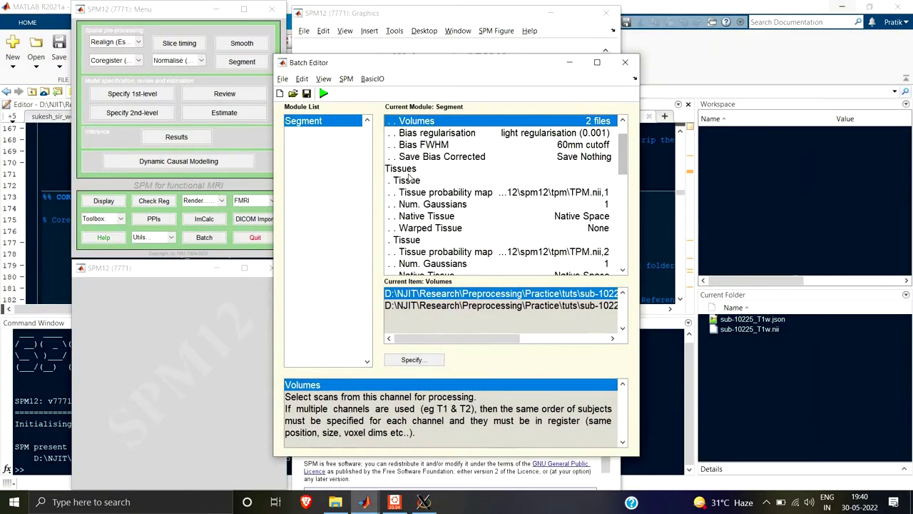
{"action": "left_click", "coordinate": [419, 194]}
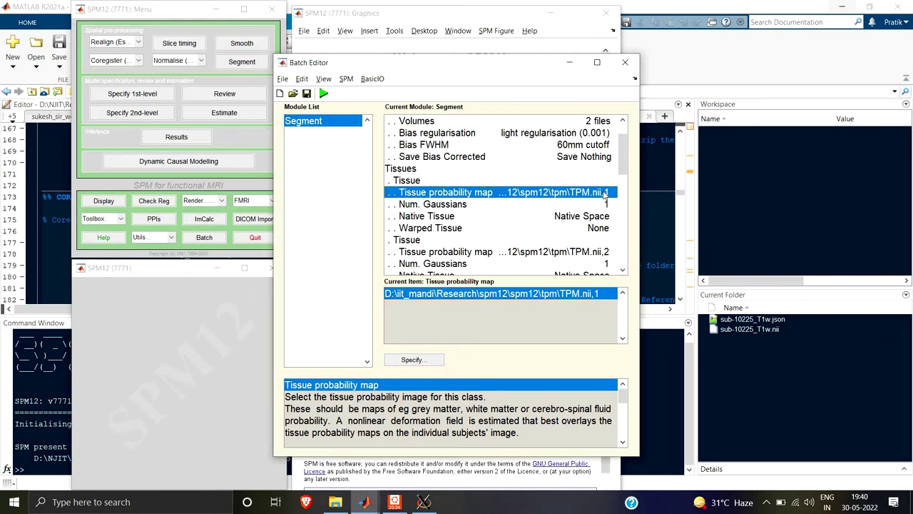
{"action": "scroll", "coordinate": [470, 191], "scroll_direction": "down", "scroll_amount": 1}
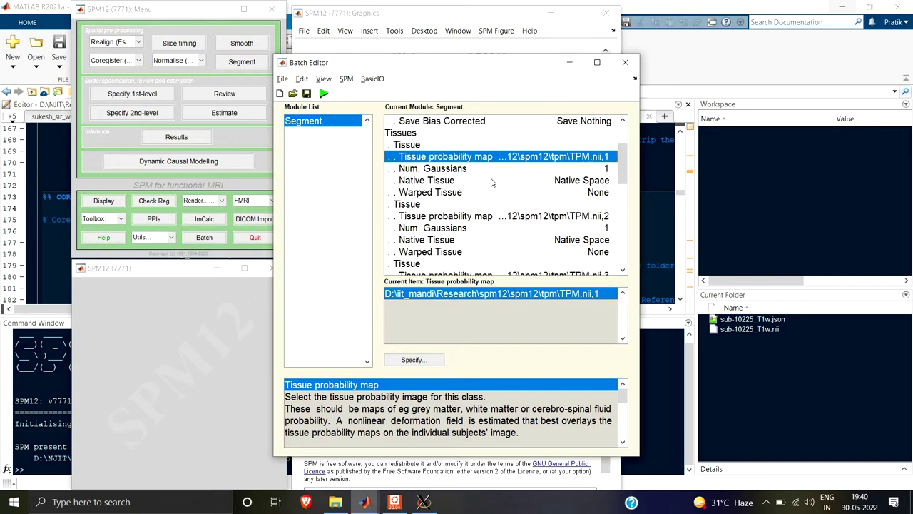
{"action": "left_click", "coordinate": [454, 169]}
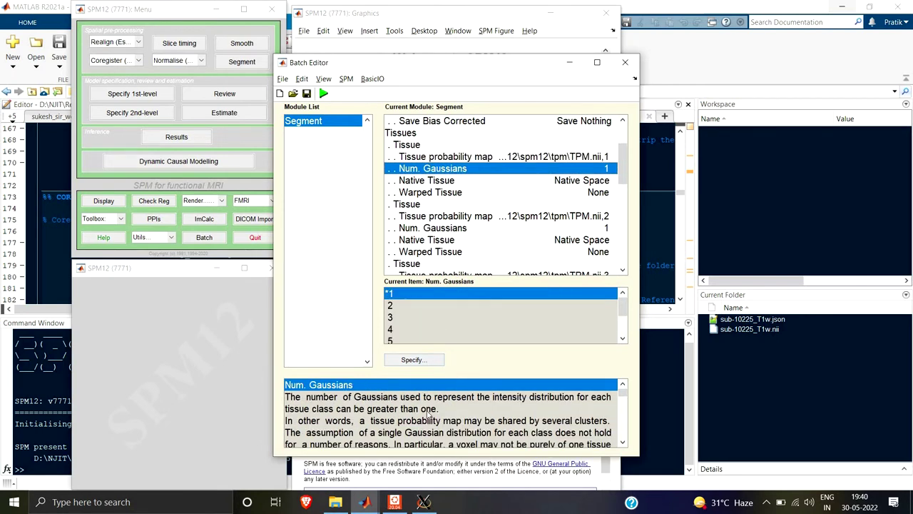
{"action": "scroll", "coordinate": [374, 413], "scroll_direction": "down", "scroll_amount": 10}
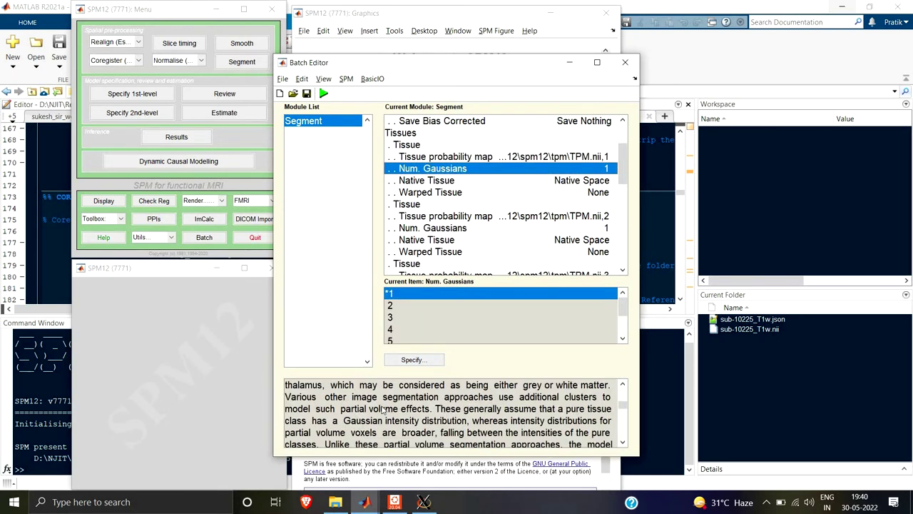
{"action": "scroll", "coordinate": [385, 405], "scroll_direction": "up", "scroll_amount": 10}
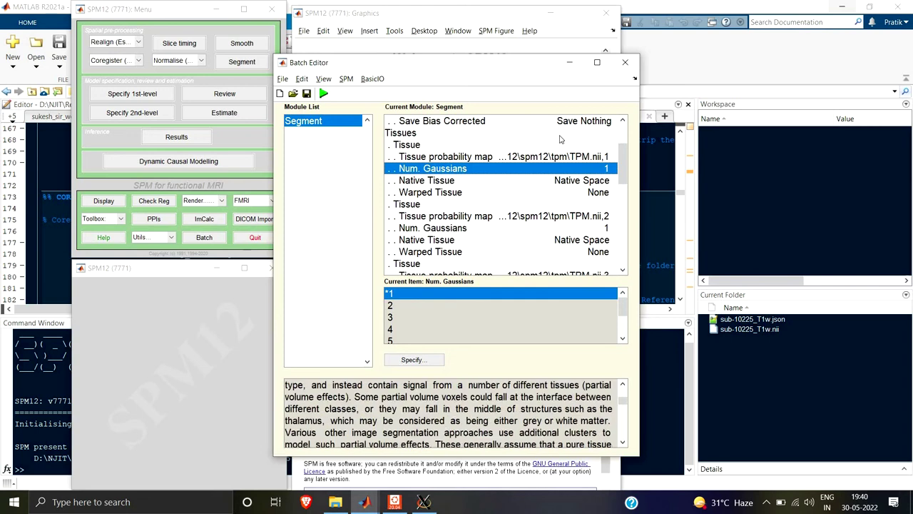
{"action": "left_click", "coordinate": [420, 186]}
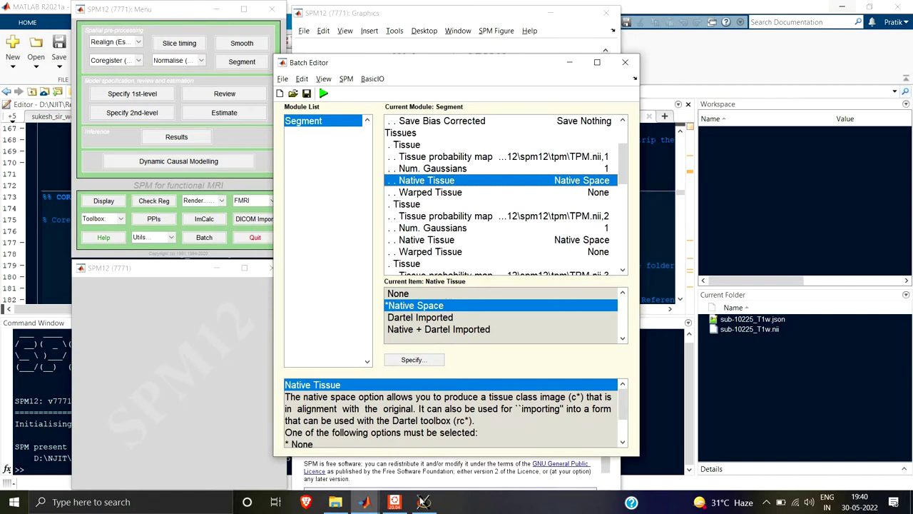
- Switch to FSLeyes, hide the TPM overlay and show the MNI152_T1_2mm overlay
{"action": "left_click", "coordinate": [424, 501]}
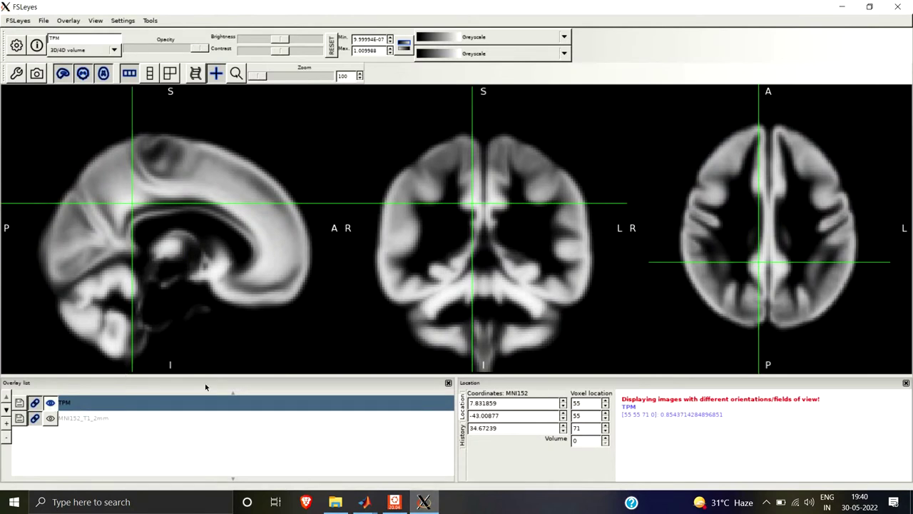
{"action": "left_click", "coordinate": [50, 403]}
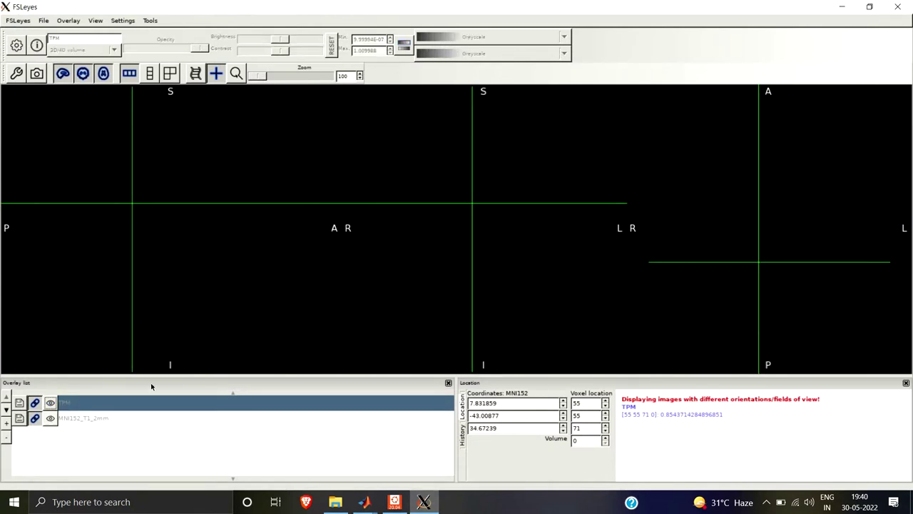
{"action": "left_click", "coordinate": [50, 418]}
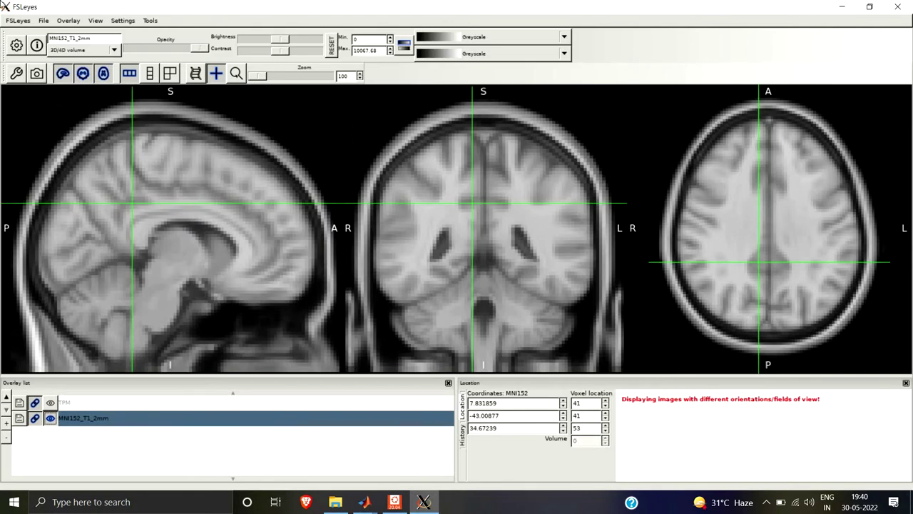
- Start adding an overlay from file and browse to the d/NJIT/Research/Preprocessing folder
{"action": "left_click", "coordinate": [45, 21]}
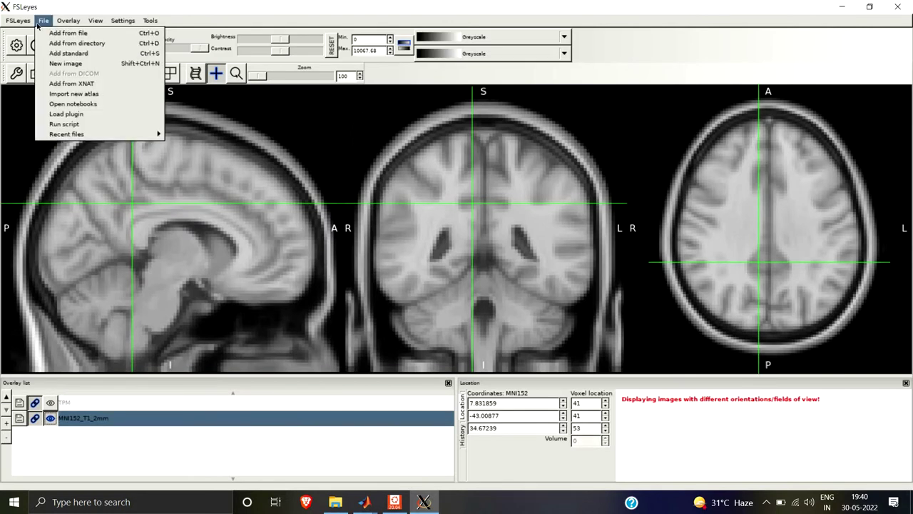
{"action": "key", "text": "Down"}
{"action": "key", "text": "Down"}
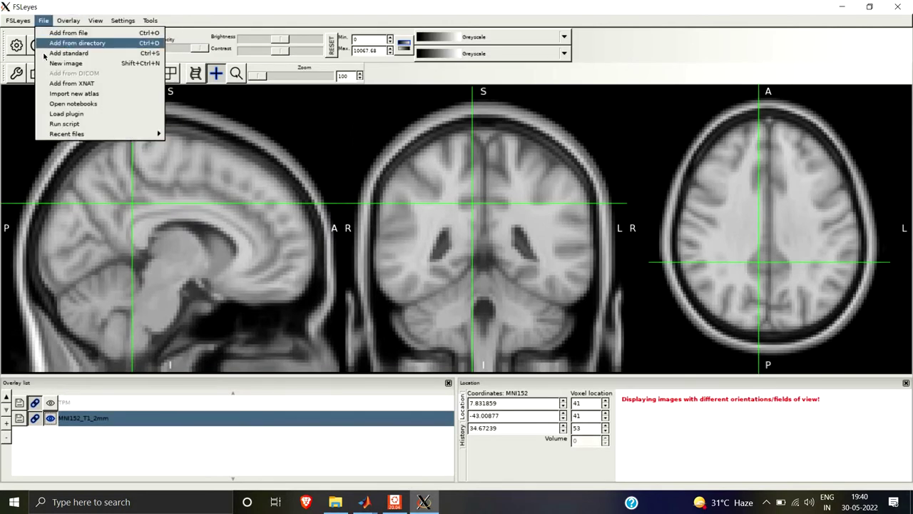
{"action": "key", "text": "Up"}
{"action": "key", "text": "Up"}
{"action": "key", "text": "Return"}
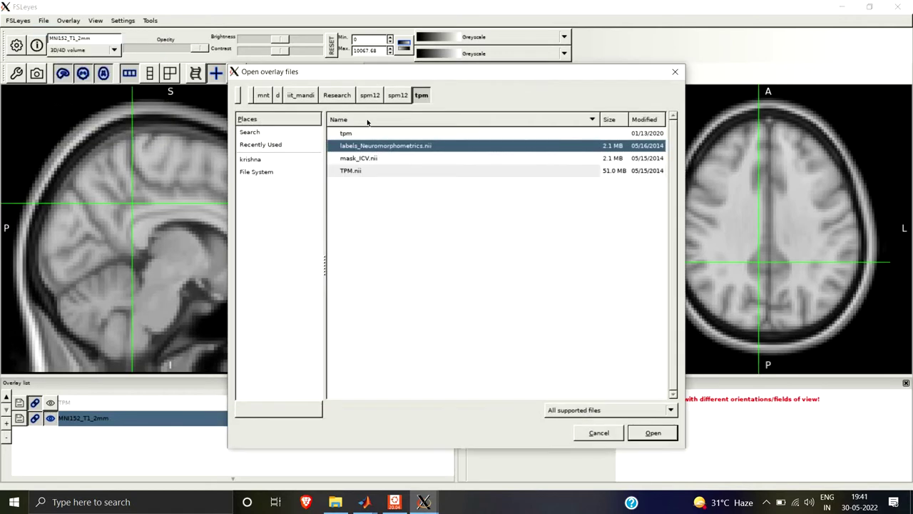
{"action": "left_click", "coordinate": [277, 96]}
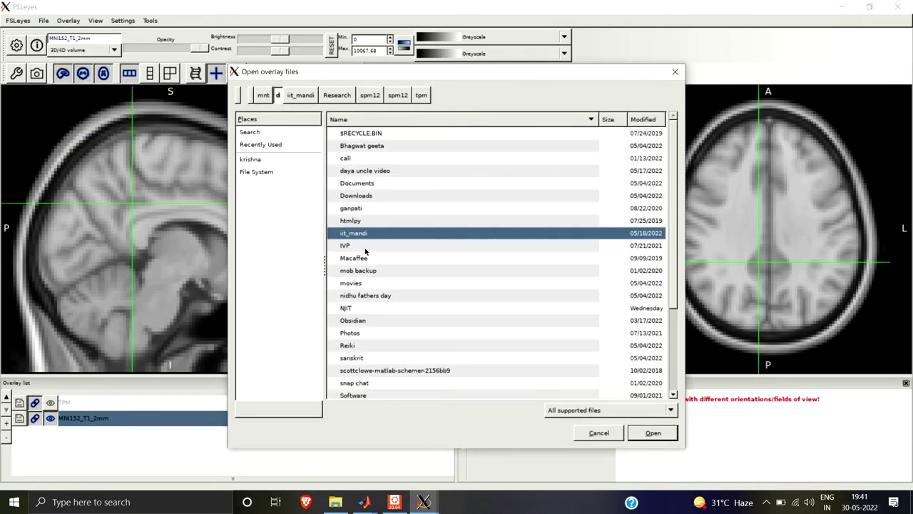
{"action": "double_click", "coordinate": [348, 308]}
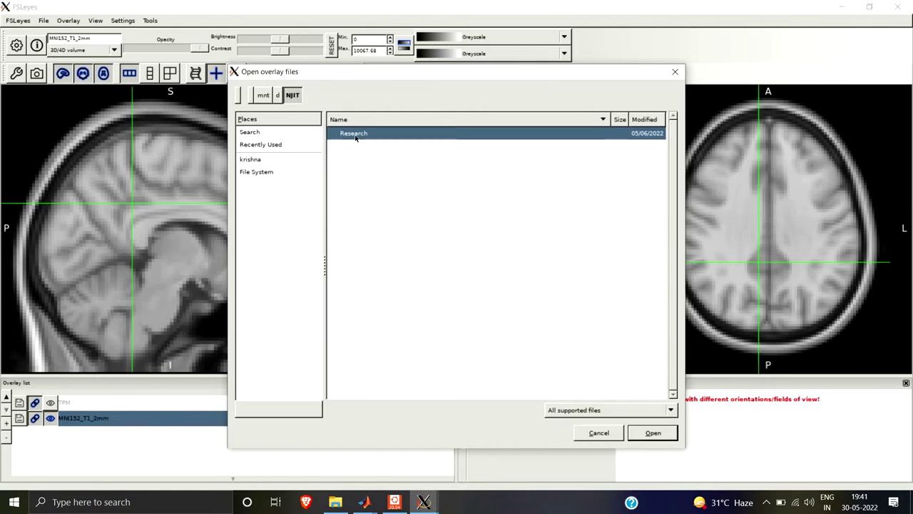
{"action": "double_click", "coordinate": [356, 136]}
{"action": "double_click", "coordinate": [355, 159]}
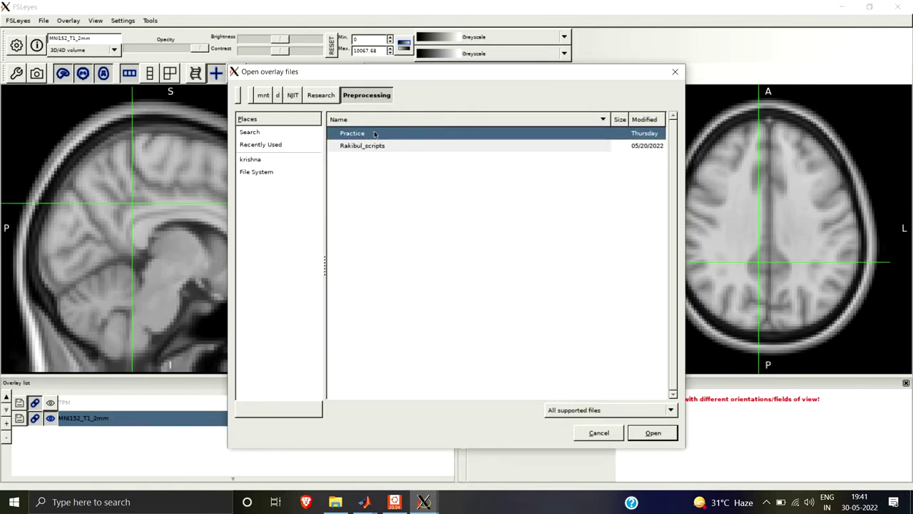
- Load sub-10225_T1w.nii from the Practice/tuts/sub-10225/anat folder as an overlay
{"action": "key", "text": "Return"}
{"action": "double_click", "coordinate": [357, 234]}
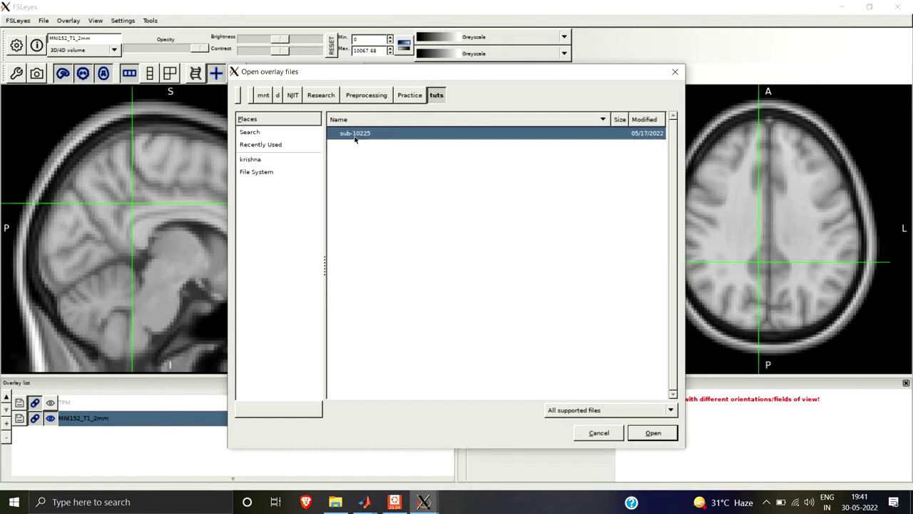
{"action": "double_click", "coordinate": [363, 133]}
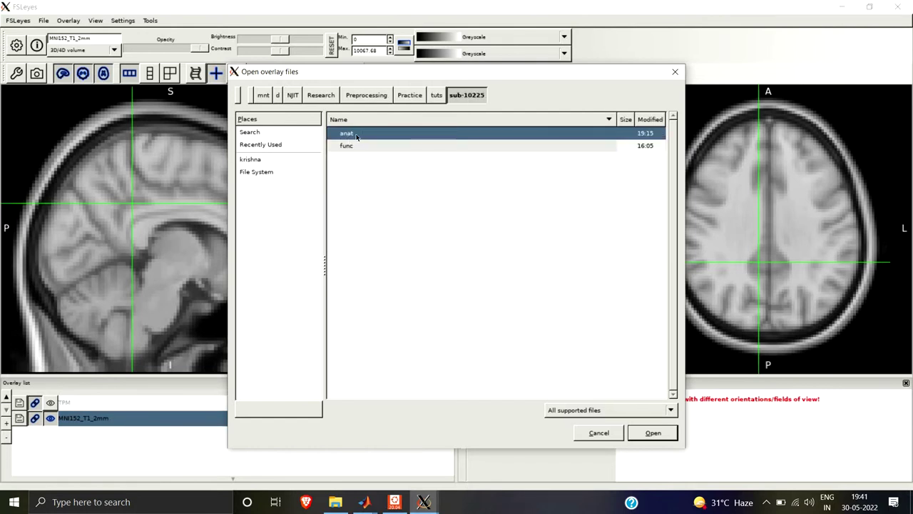
{"action": "double_click", "coordinate": [348, 136]}
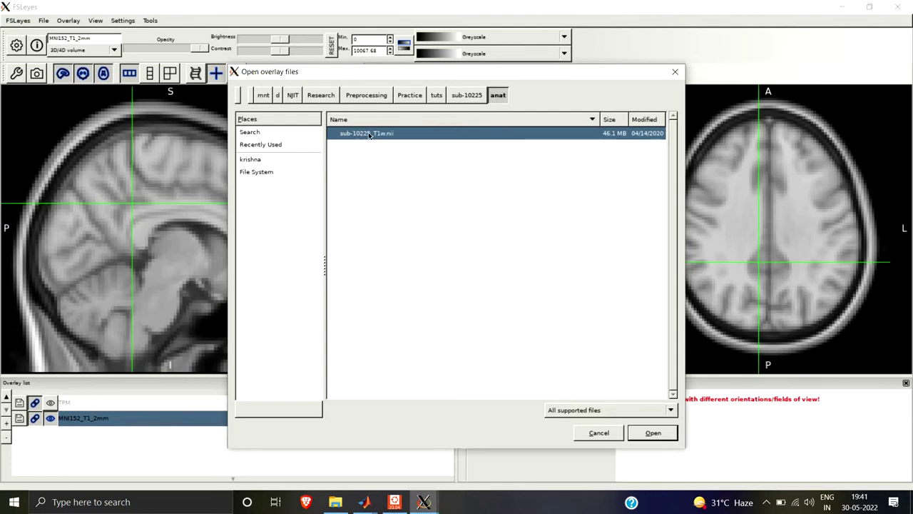
{"action": "left_click", "coordinate": [383, 137]}
{"action": "left_click", "coordinate": [635, 435]}
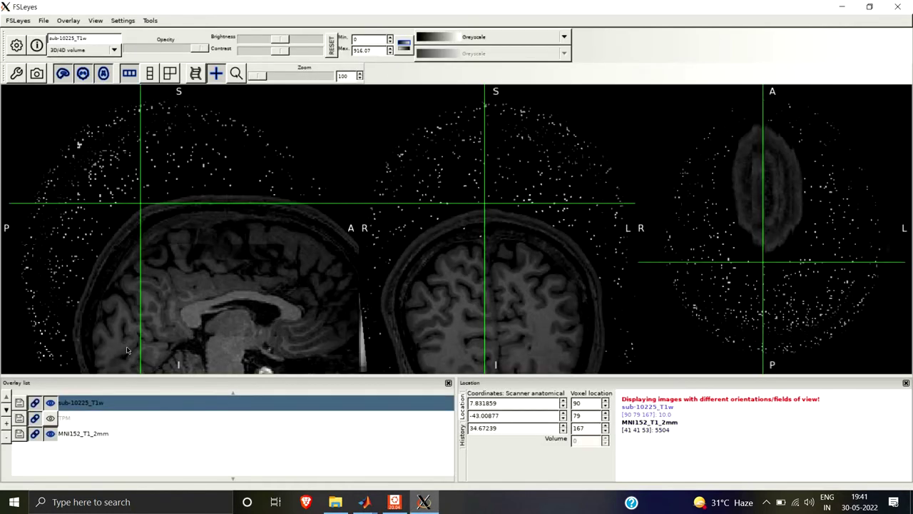
- Examine the sub-10225 T1 image around the corpus callosum by placing the crosshair above its body and at its anterior end
{"action": "left_click", "coordinate": [302, 309]}
{"action": "left_click", "coordinate": [205, 284]}
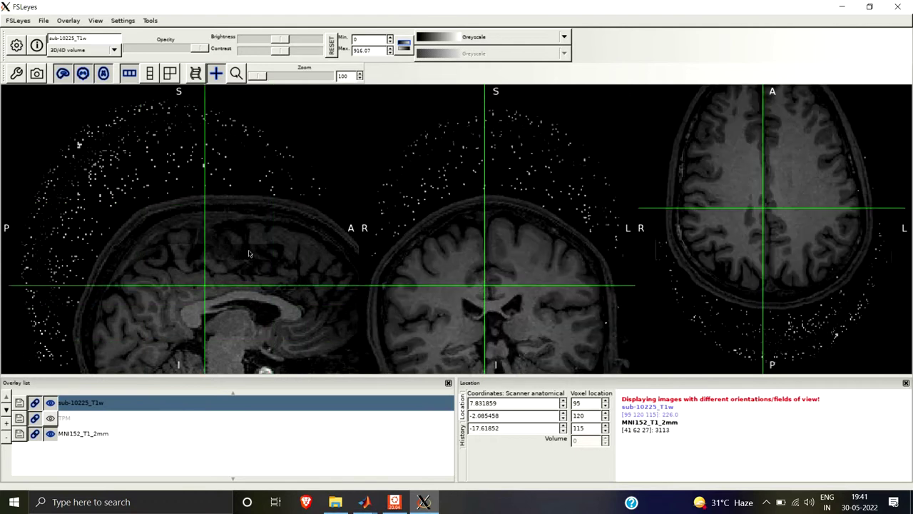
{"action": "left_click", "coordinate": [289, 308]}
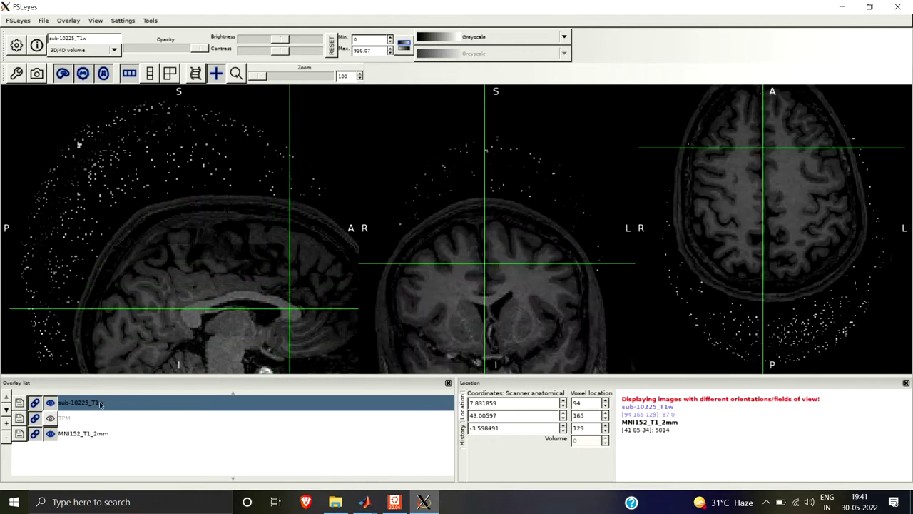
- Toggle the TPM overlay on and off beneath the subject's T1 image, then hide MNI152_T1_2mm to view the T1 image alone
{"action": "left_click", "coordinate": [49, 419]}
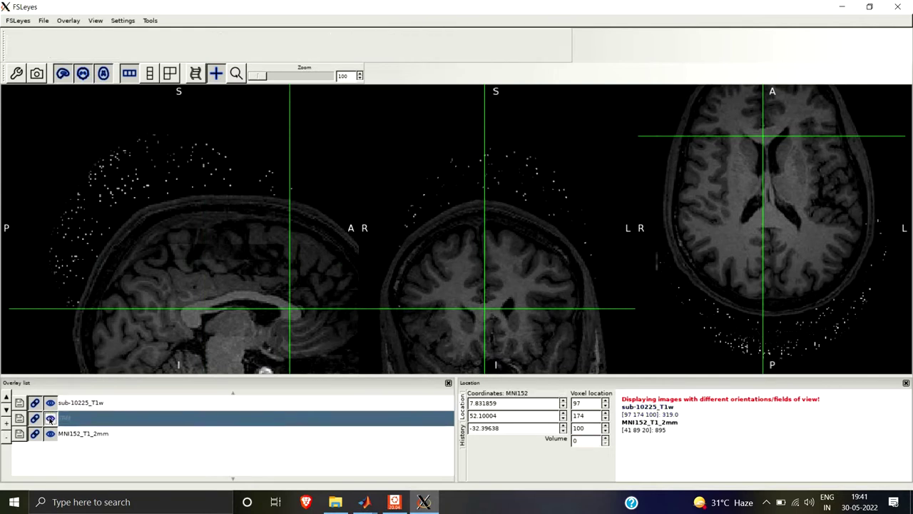
{"action": "left_click", "coordinate": [50, 418]}
{"action": "left_click", "coordinate": [50, 419]}
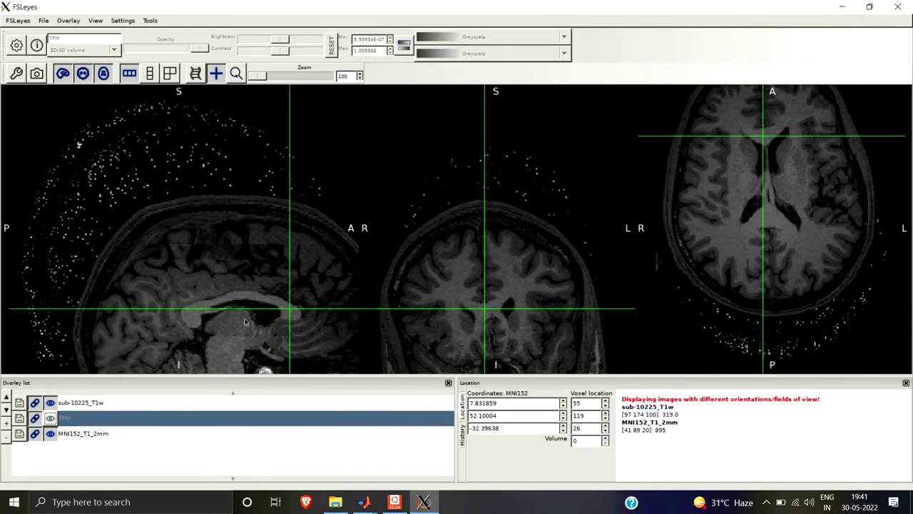
{"action": "left_click", "coordinate": [50, 418]}
{"action": "left_click", "coordinate": [49, 419]}
{"action": "left_click", "coordinate": [50, 438]}
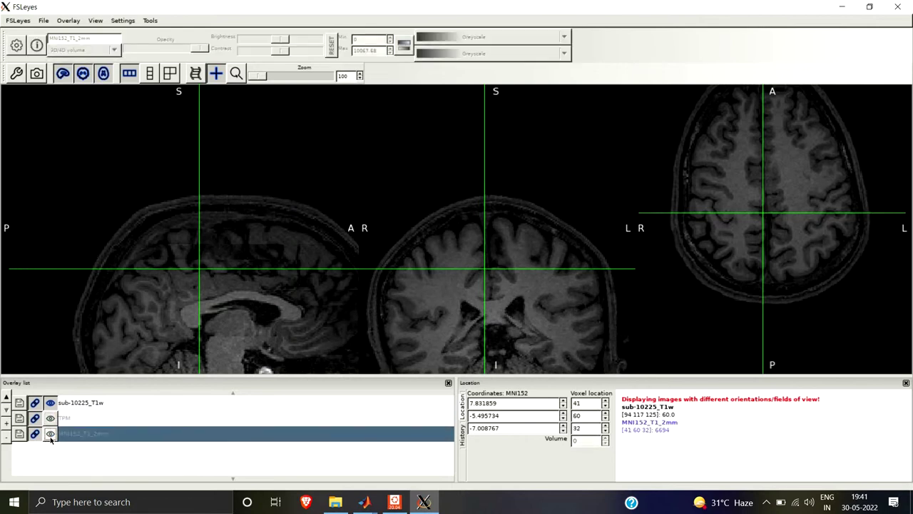
- Compare the subject's brain position with the MNI152_T1_2mm template by repeatedly hiding and showing the sub-10225_T1w overlay
{"action": "left_click", "coordinate": [50, 419]}
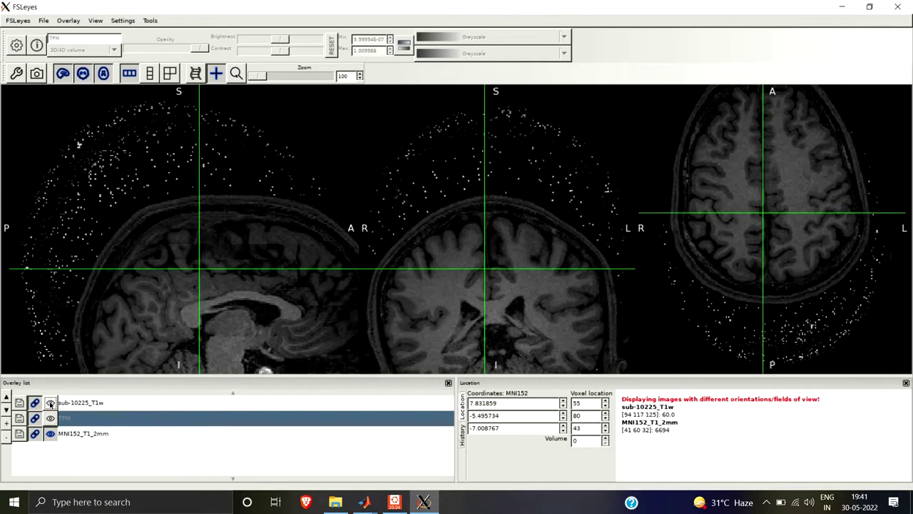
{"action": "left_click", "coordinate": [50, 402]}
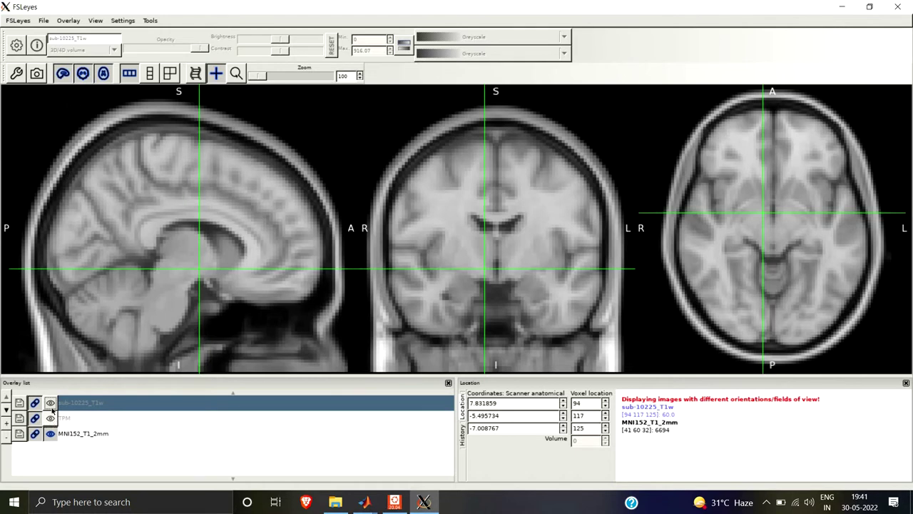
{"action": "left_click", "coordinate": [50, 402]}
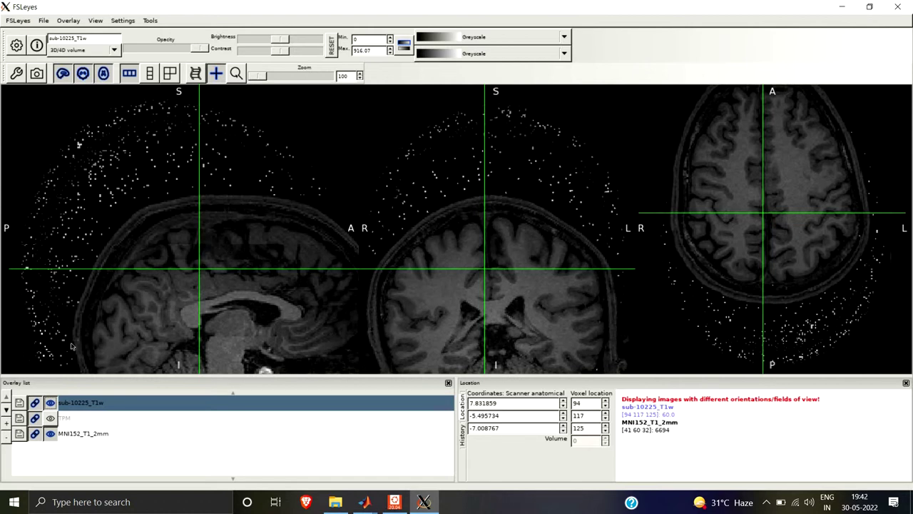
{"action": "left_click", "coordinate": [50, 404]}
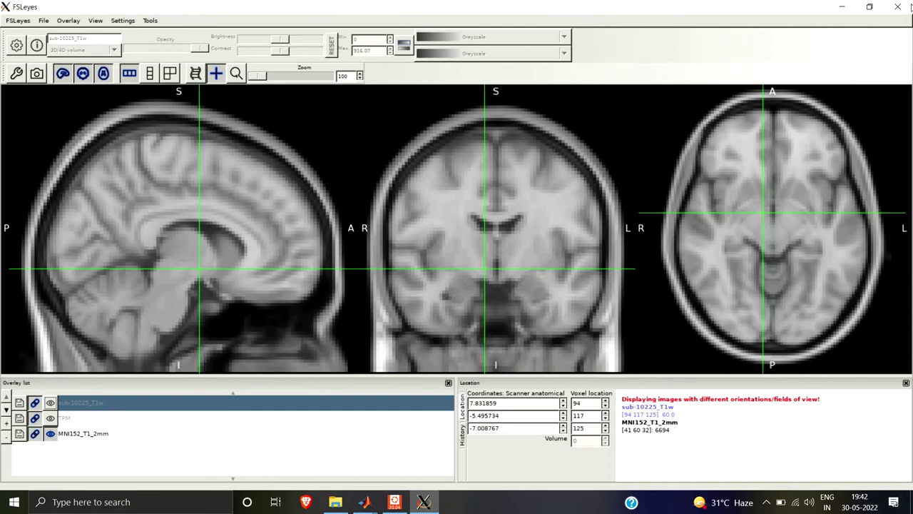
- Switch to the SPM Batch Editor, read the first tissue's Warped Tissue options and help, and select the second tissue's probability map
{"action": "left_click", "coordinate": [842, 6]}
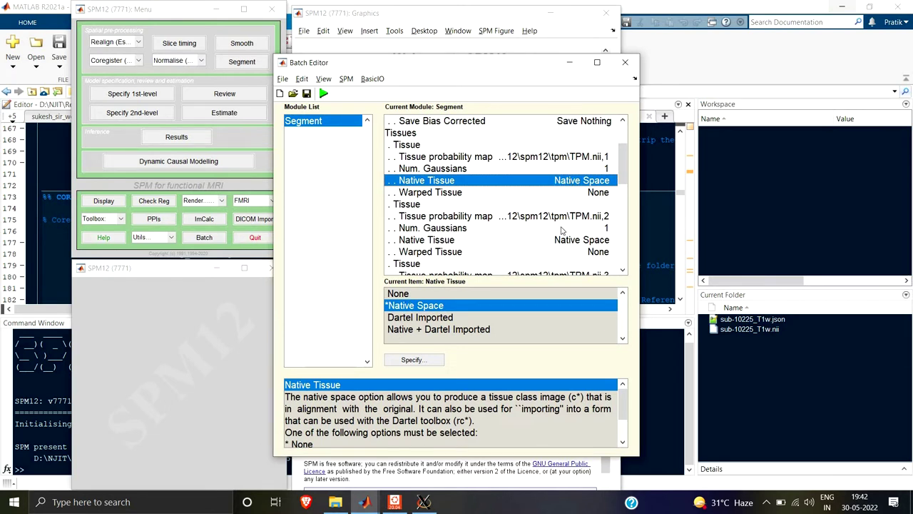
{"action": "left_click", "coordinate": [450, 194]}
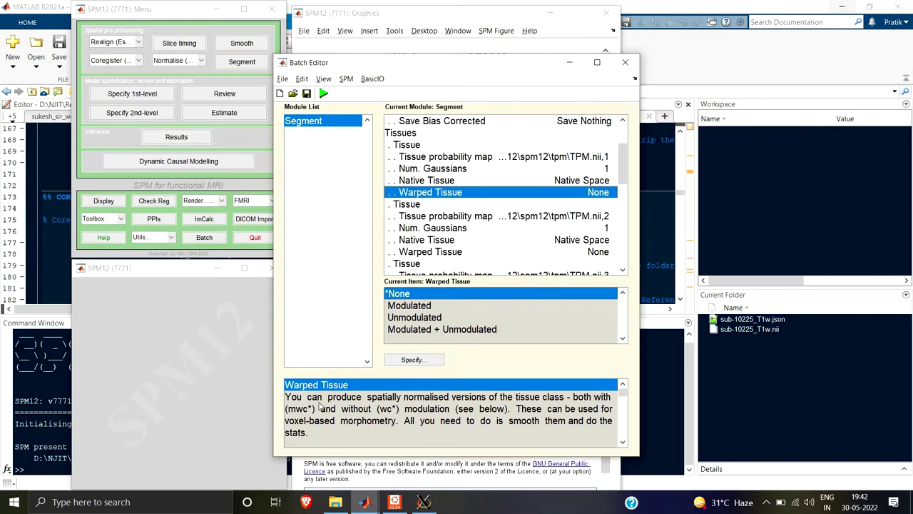
{"action": "scroll", "coordinate": [439, 421], "scroll_direction": "down", "scroll_amount": 5}
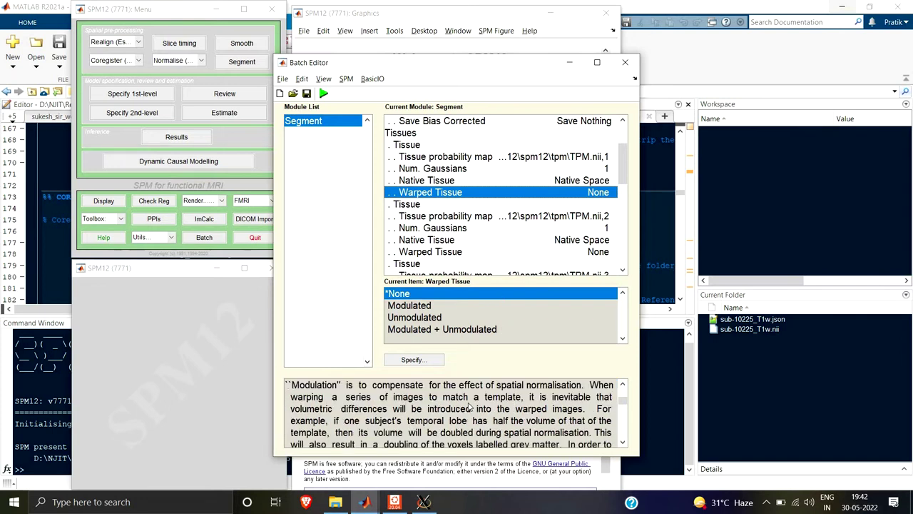
{"action": "scroll", "coordinate": [449, 412], "scroll_direction": "down", "scroll_amount": 8}
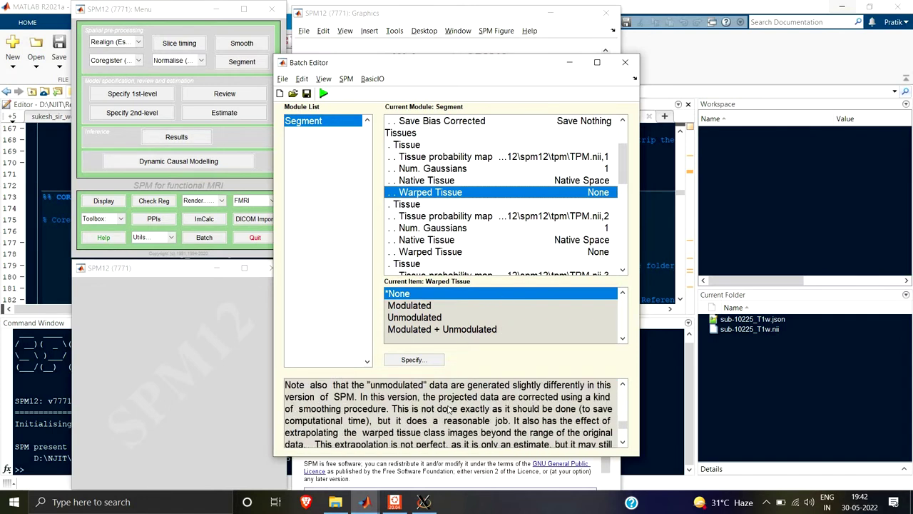
{"action": "scroll", "coordinate": [449, 407], "scroll_direction": "up", "scroll_amount": 6}
{"action": "scroll", "coordinate": [449, 402], "scroll_direction": "up", "scroll_amount": 8}
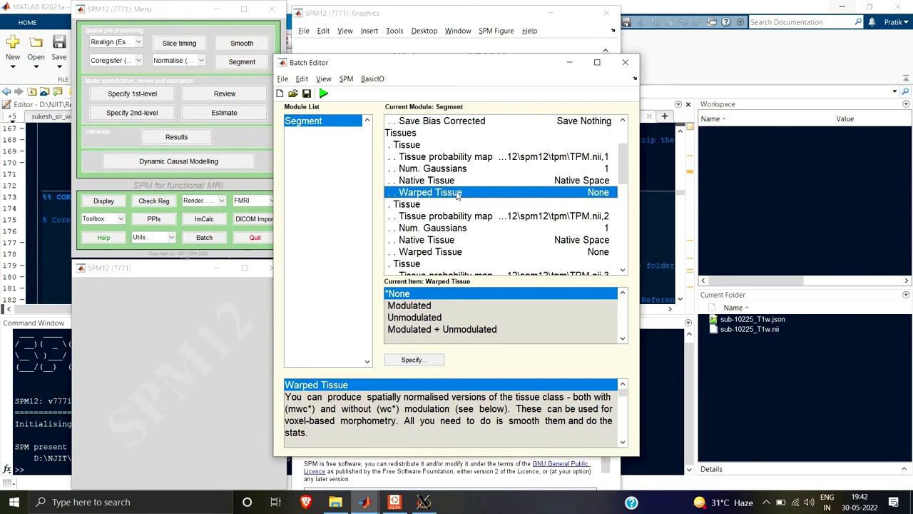
{"action": "scroll", "coordinate": [457, 195], "scroll_direction": "down", "scroll_amount": 1}
{"action": "left_click", "coordinate": [601, 180]}
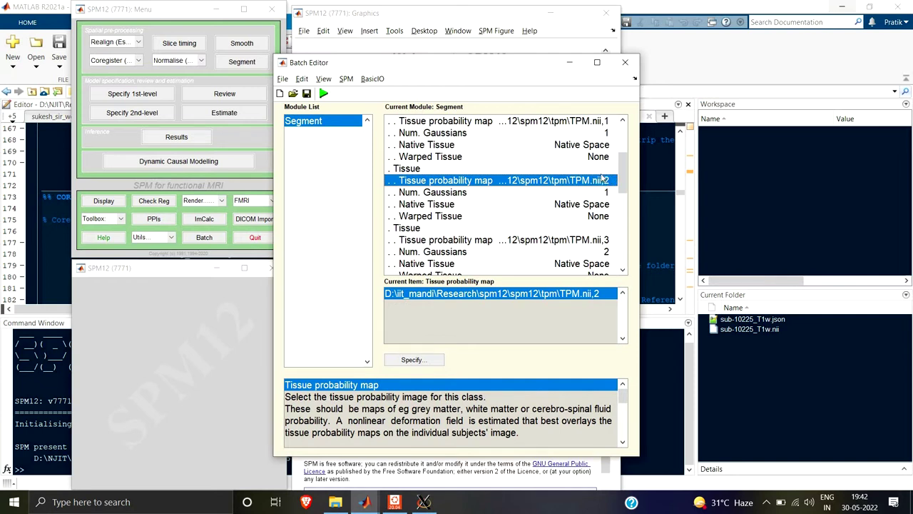
- Review the second tissue's Native Tissue options and inspect the probability maps assigned to the third and fourth tissues
{"action": "left_click", "coordinate": [595, 203]}
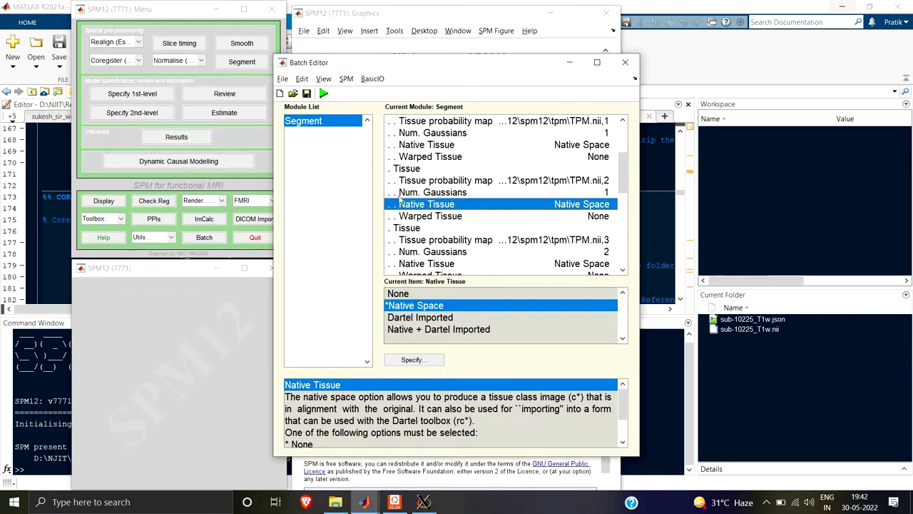
{"action": "scroll", "coordinate": [520, 201], "scroll_direction": "down", "scroll_amount": 1}
{"action": "left_click", "coordinate": [417, 194]}
{"action": "left_click", "coordinate": [593, 204]}
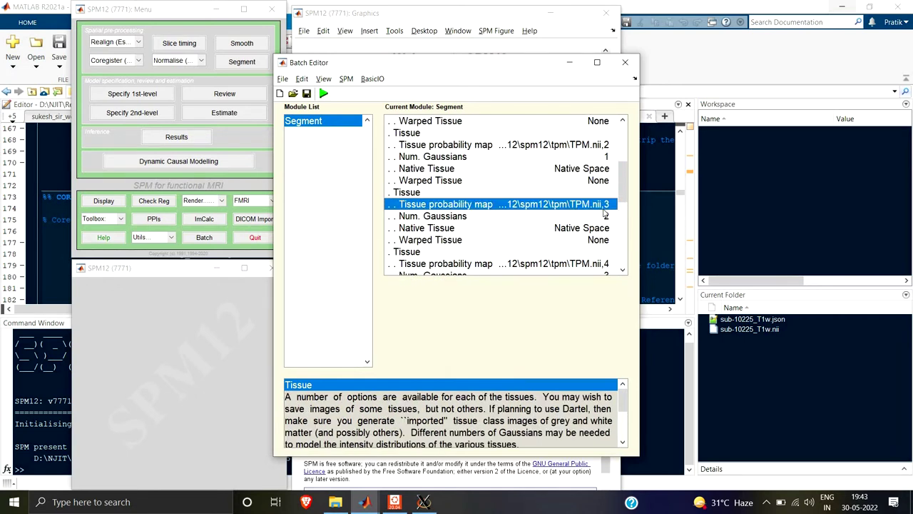
{"action": "scroll", "coordinate": [593, 204], "scroll_direction": "down", "scroll_amount": 1}
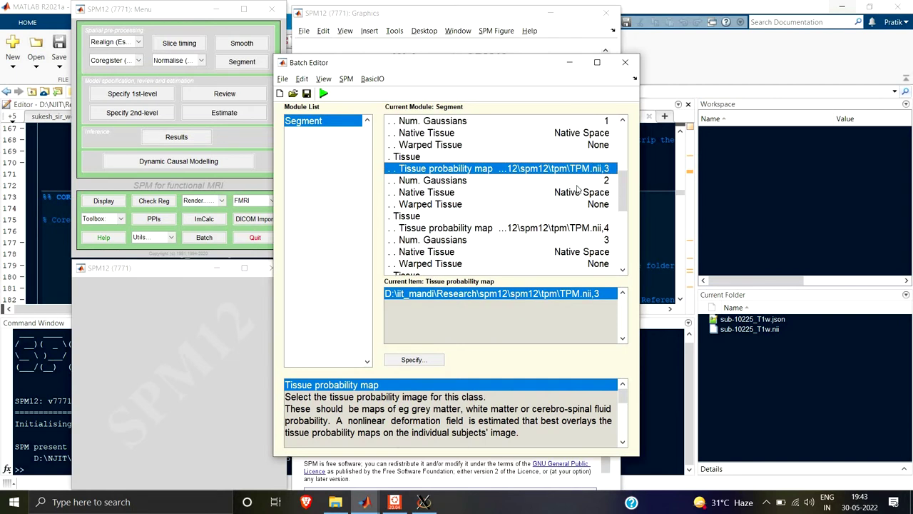
{"action": "scroll", "coordinate": [571, 177], "scroll_direction": "down", "scroll_amount": 2}
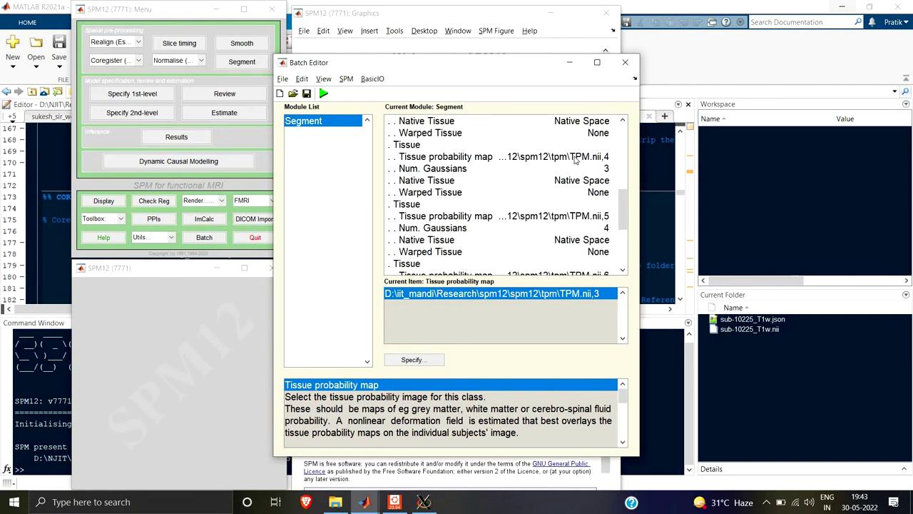
{"action": "left_click", "coordinate": [602, 160]}
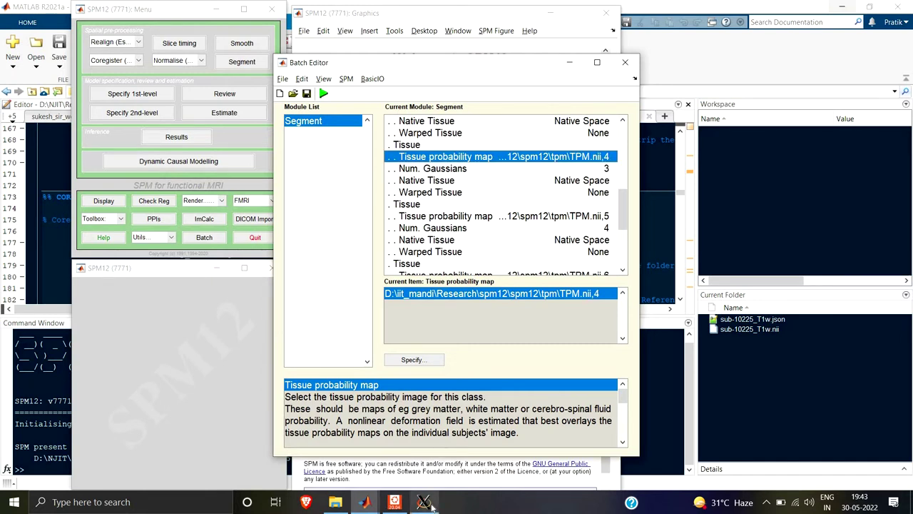
- Switch to FSLeyes and step through the TPM overlay's volumes up to volume 3
{"action": "left_click", "coordinate": [424, 501]}
{"action": "left_click", "coordinate": [50, 417]}
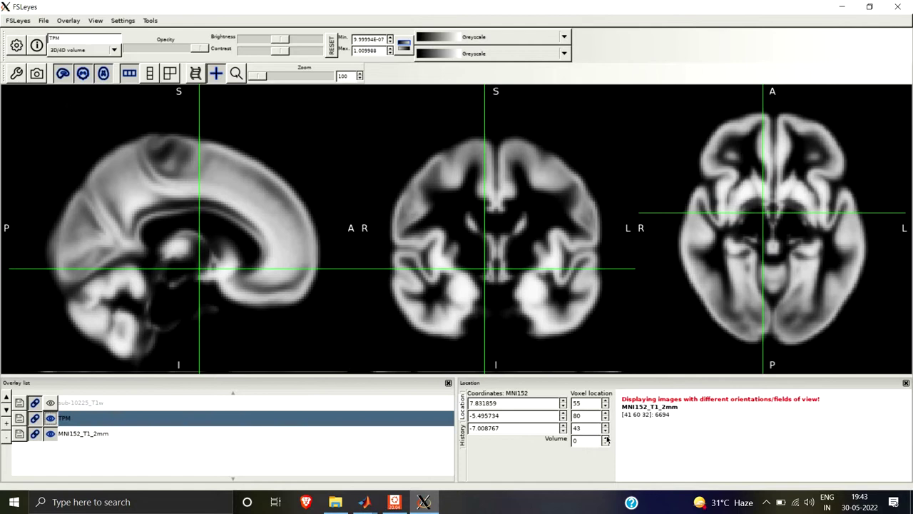
{"action": "left_click", "coordinate": [606, 440]}
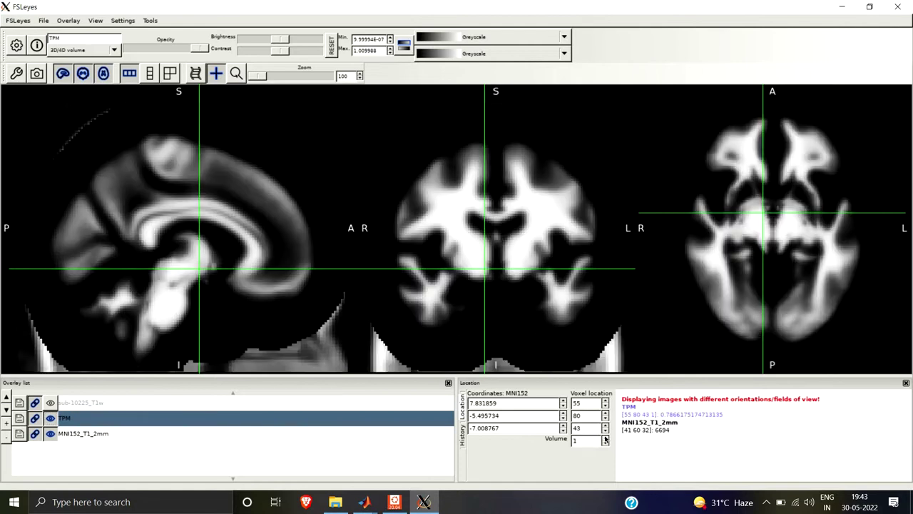
{"action": "left_click", "coordinate": [606, 440]}
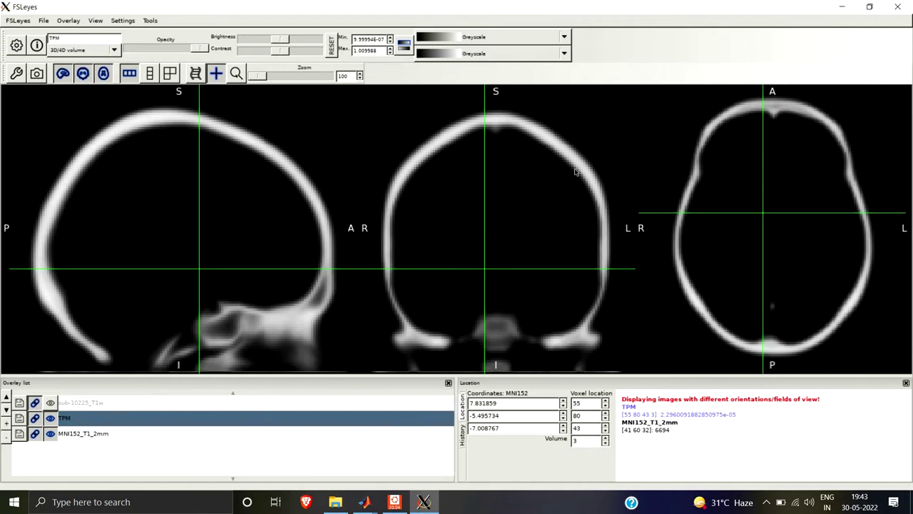
- Return to the SPM Batch Editor and set Native Tissue to None for the fourth and fifth tissues
{"action": "left_click", "coordinate": [842, 6]}
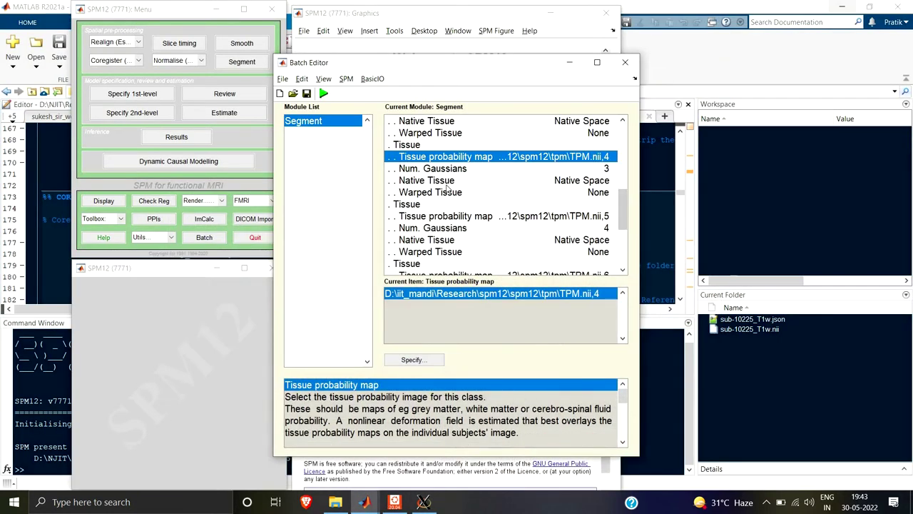
{"action": "left_click", "coordinate": [449, 183]}
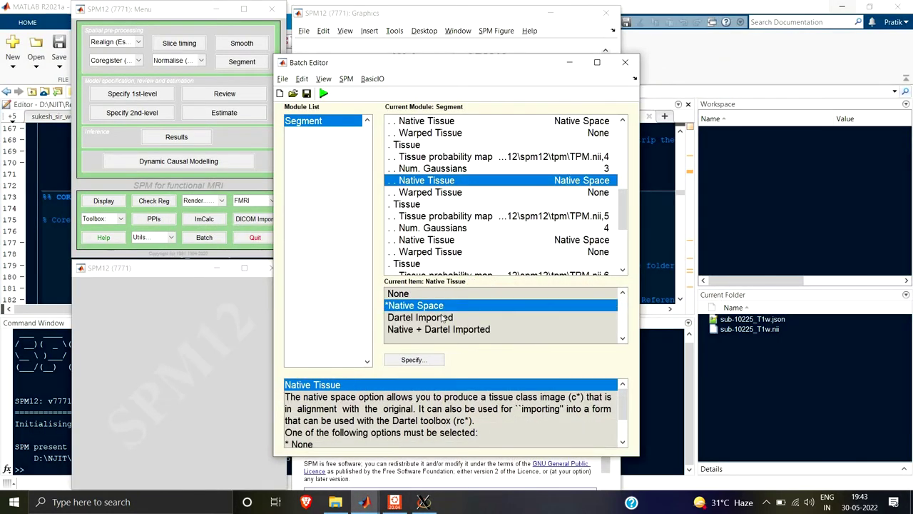
{"action": "double_click", "coordinate": [418, 293]}
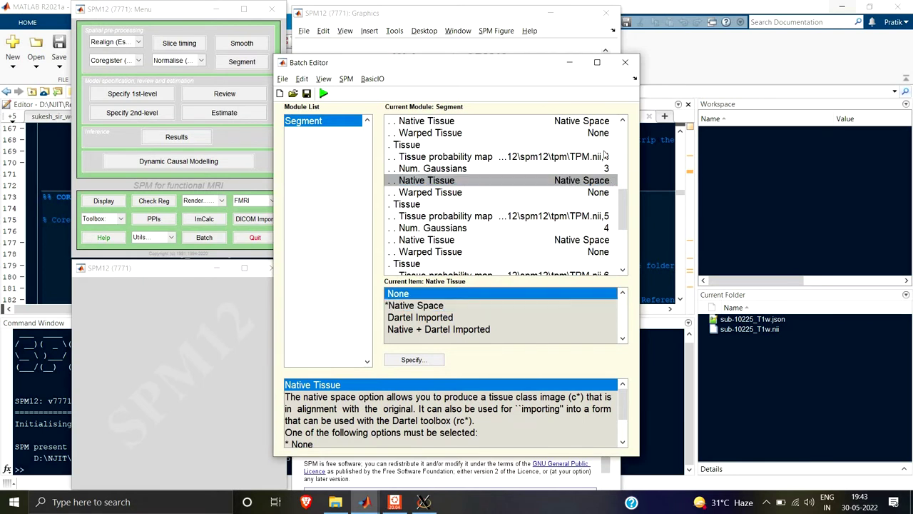
{"action": "left_click", "coordinate": [448, 243]}
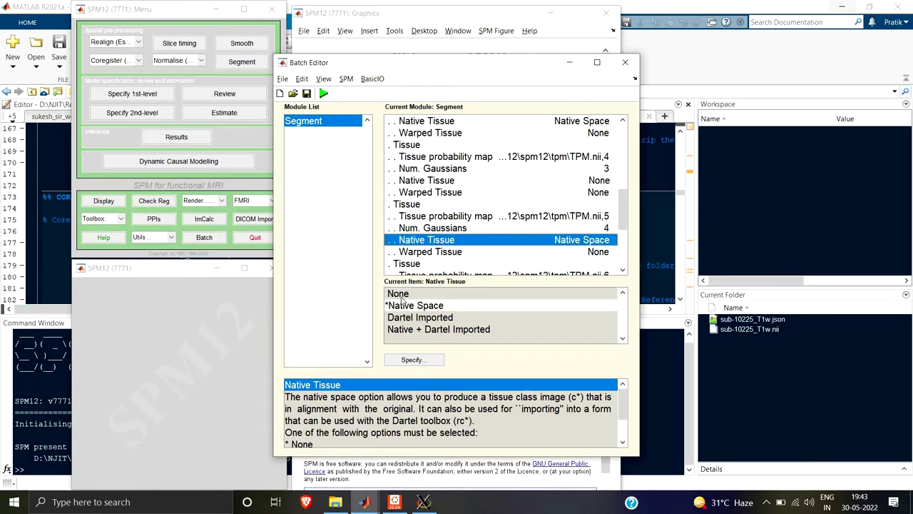
{"action": "key", "text": "Tab"}
{"action": "key", "text": "Return"}
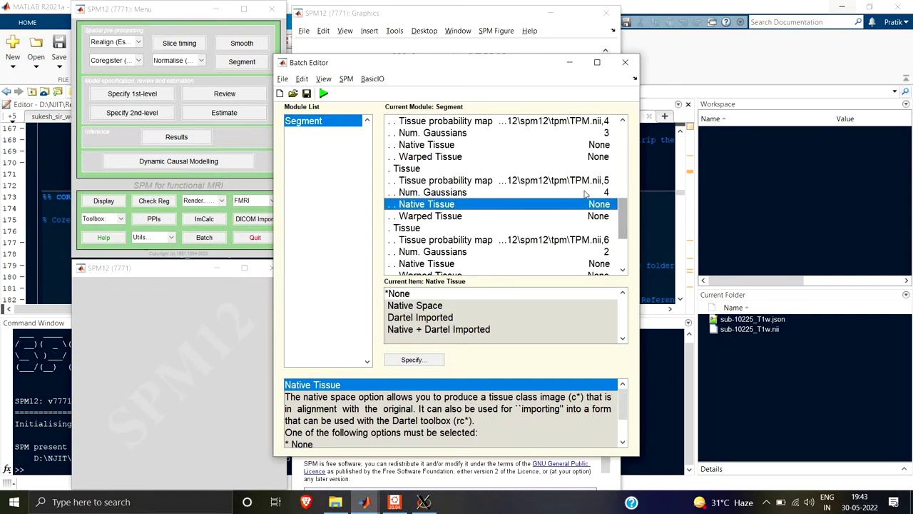
- Check the sixth tissue's Native Tissue setting and review the settings of all tissues down to Warping & MRF
{"action": "scroll", "coordinate": [423, 241], "scroll_direction": "down", "scroll_amount": 1}
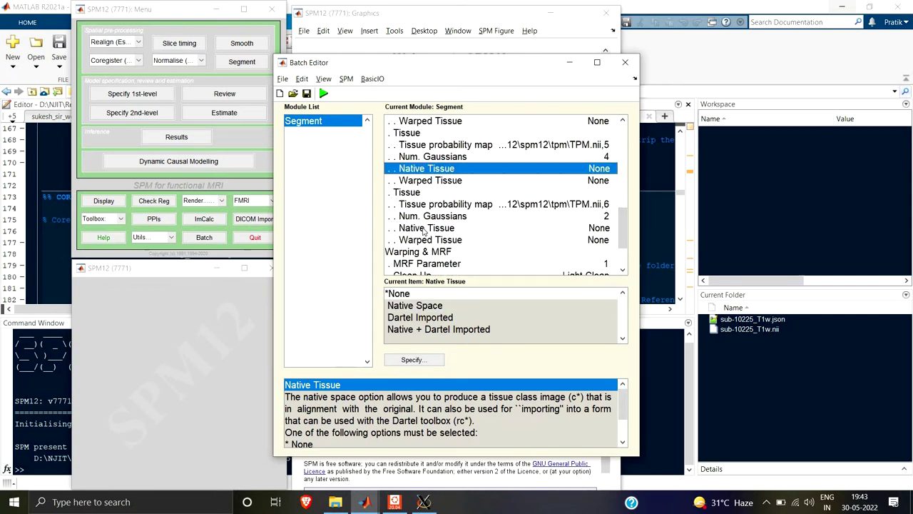
{"action": "left_click", "coordinate": [426, 231]}
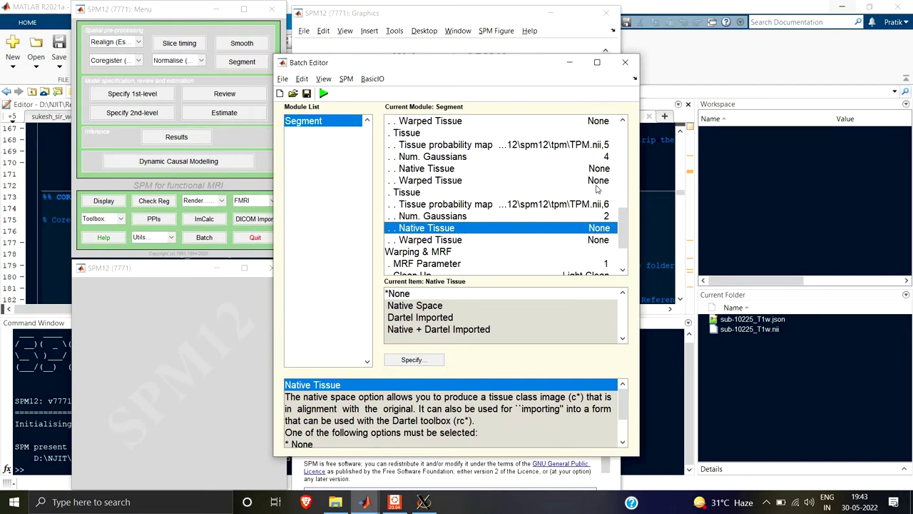
{"action": "scroll", "coordinate": [607, 225], "scroll_direction": "up", "scroll_amount": 3}
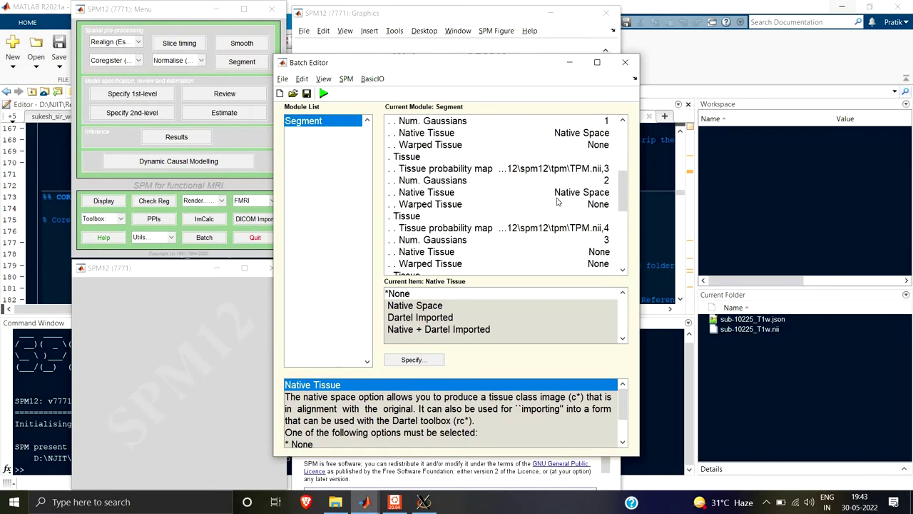
{"action": "scroll", "coordinate": [578, 186], "scroll_direction": "up", "scroll_amount": 3}
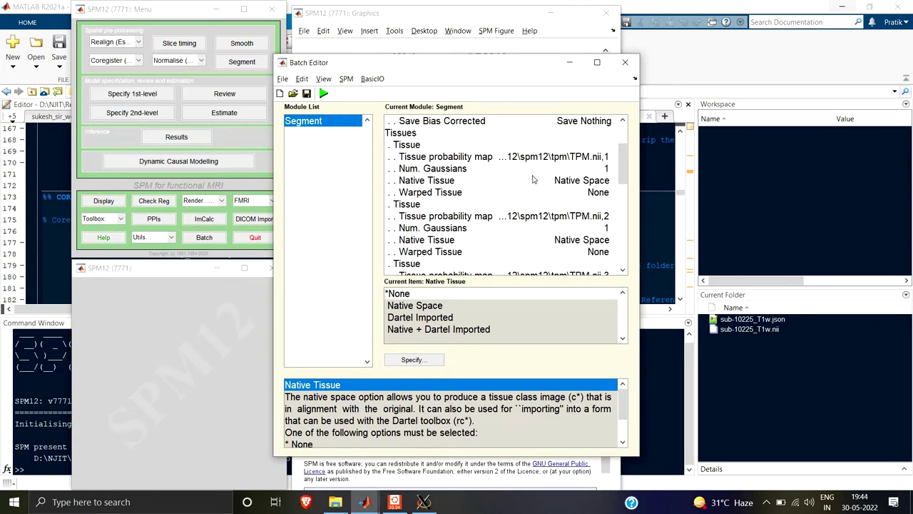
{"action": "scroll", "coordinate": [590, 159], "scroll_direction": "down", "scroll_amount": 5}
{"action": "scroll", "coordinate": [590, 159], "scroll_direction": "down", "scroll_amount": 4}
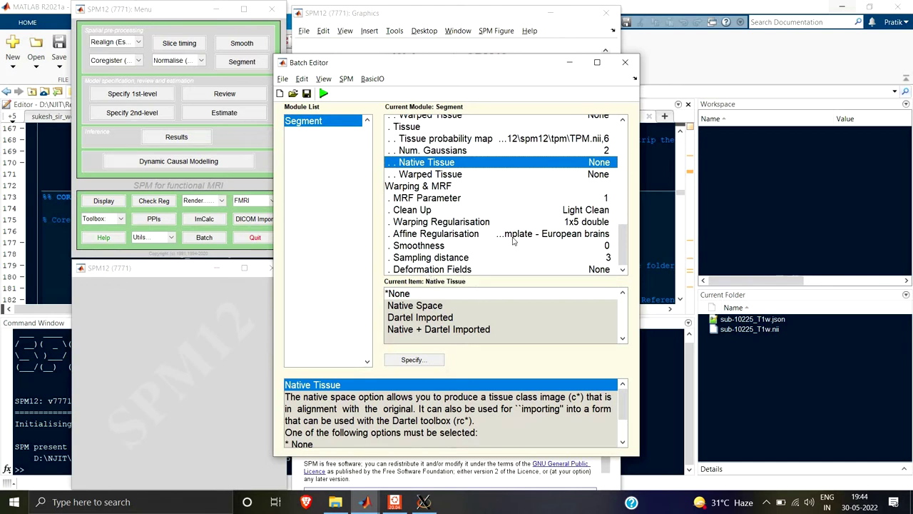
- Try the East Asian brains ICBM space template for Affine Regularisation and restore the European brains template
{"action": "left_click", "coordinate": [440, 235]}
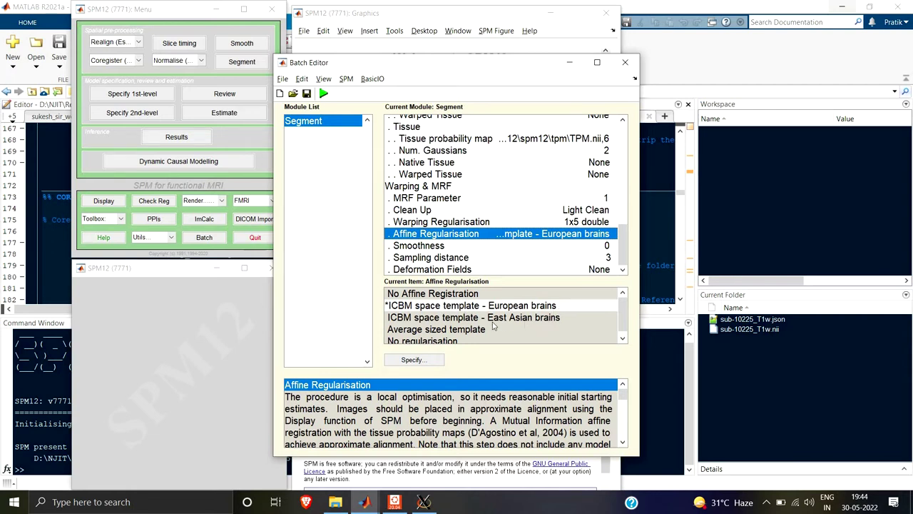
{"action": "left_click", "coordinate": [537, 319]}
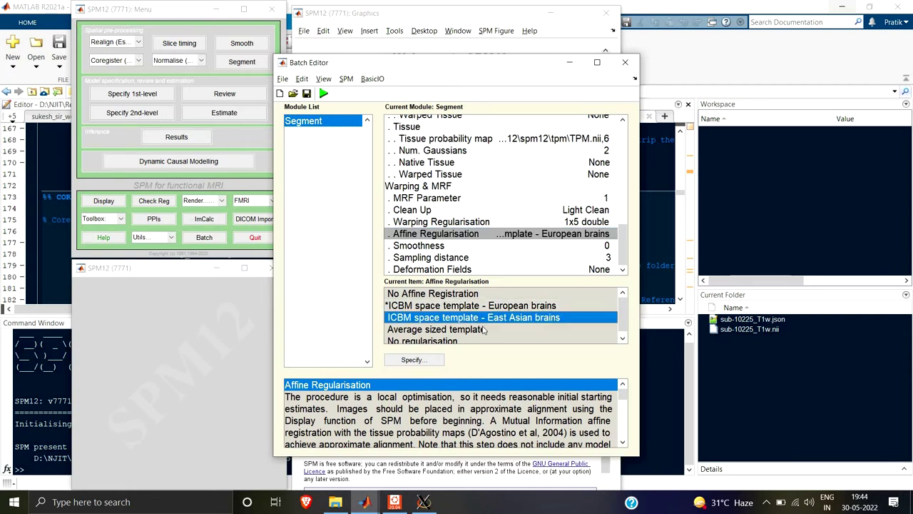
{"action": "double_click", "coordinate": [525, 319]}
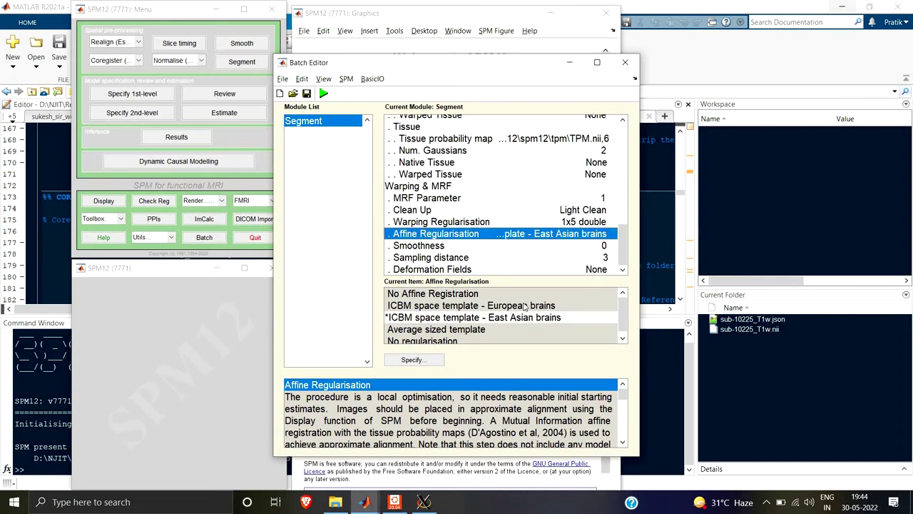
{"action": "left_click", "coordinate": [531, 307]}
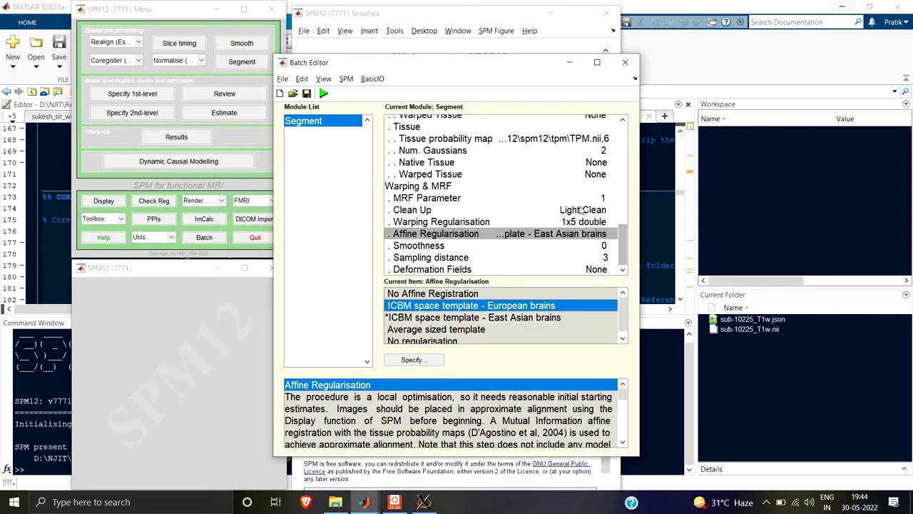
{"action": "key", "text": "Return"}
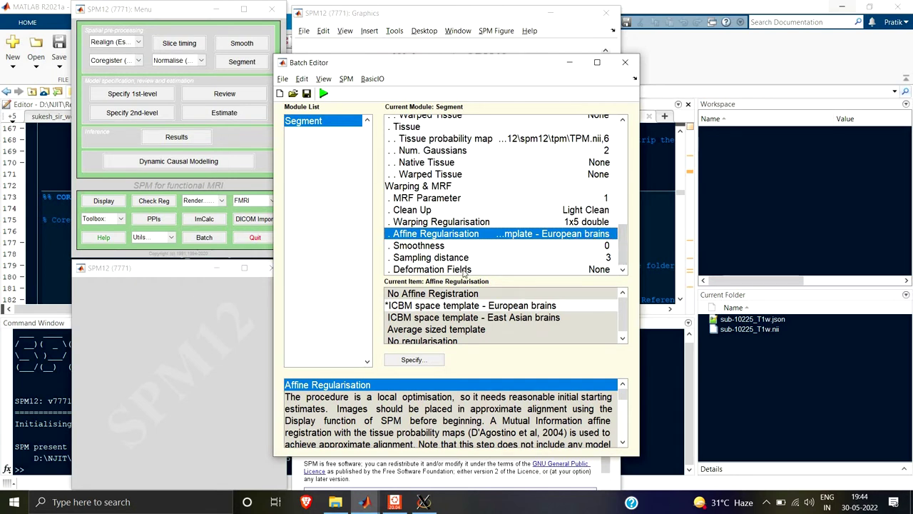
- Select Deformation Fields under Warping & MRF and read its options and help text
{"action": "key", "text": "Down"}
{"action": "key", "text": "Down"}
{"action": "key", "text": "Down"}
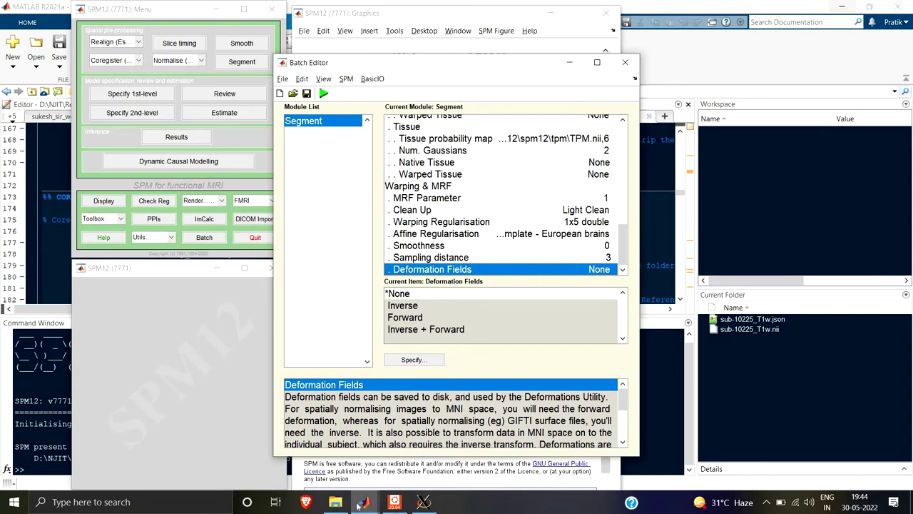
- Switch to FSLeyes and show the sub-10225_T1w overlay over TPM to compare their positions, then hide it again
{"action": "mouse_move", "coordinate": [424, 501]}
{"action": "left_click", "coordinate": [185, 420]}
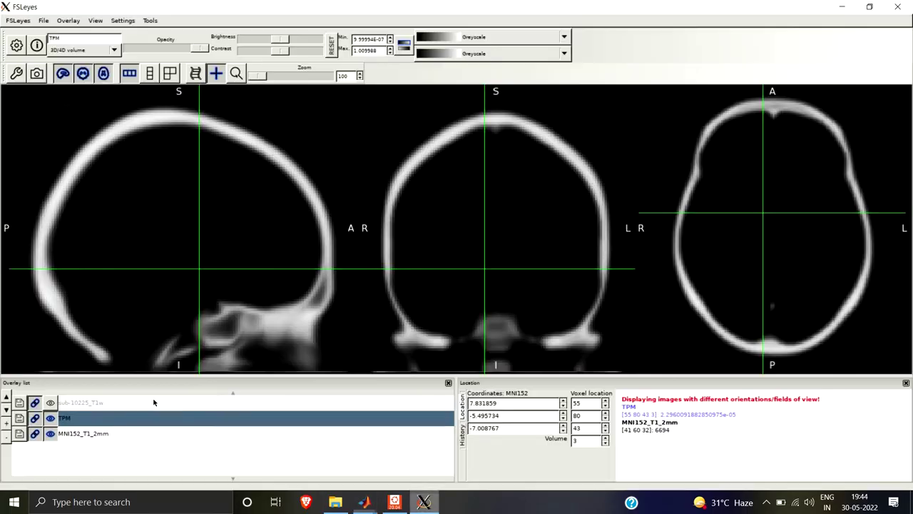
{"action": "left_click", "coordinate": [50, 403]}
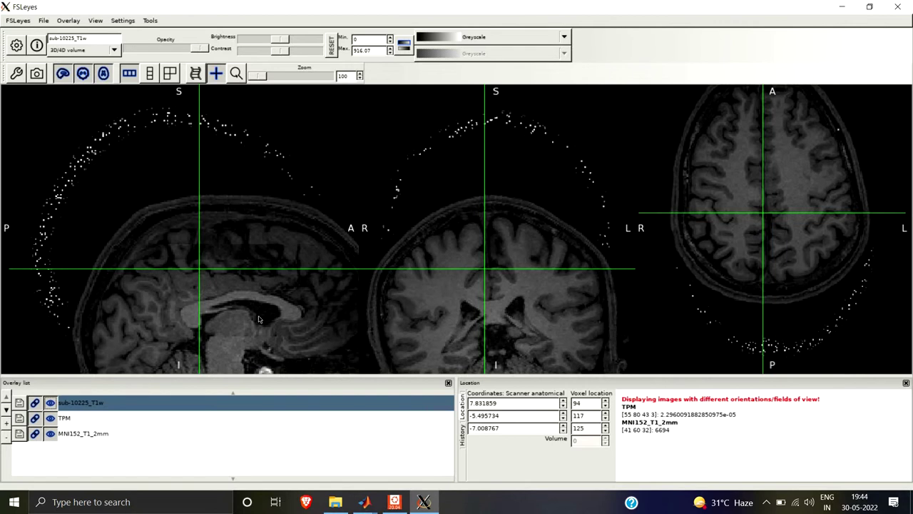
{"action": "left_click", "coordinate": [53, 403]}
- View the MNI152_T1_2mm template without the TPM overlay, then show sub-10225_T1w over it to compare the two spaces
{"action": "left_click", "coordinate": [53, 433]}
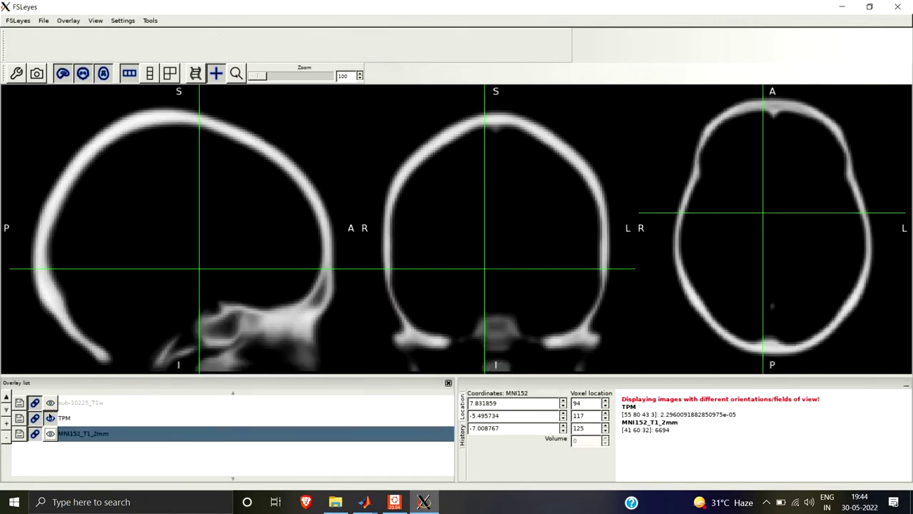
{"action": "left_click", "coordinate": [50, 433]}
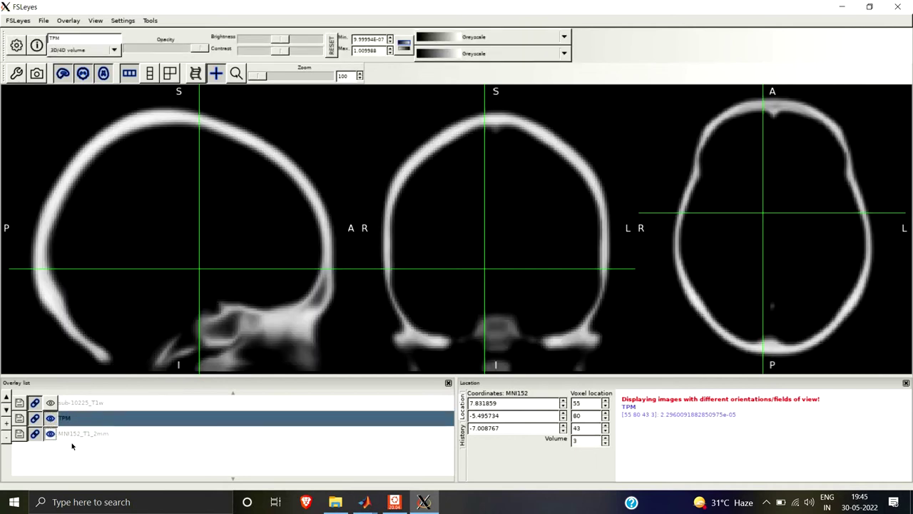
{"action": "left_click", "coordinate": [71, 433]}
{"action": "left_click", "coordinate": [50, 433]}
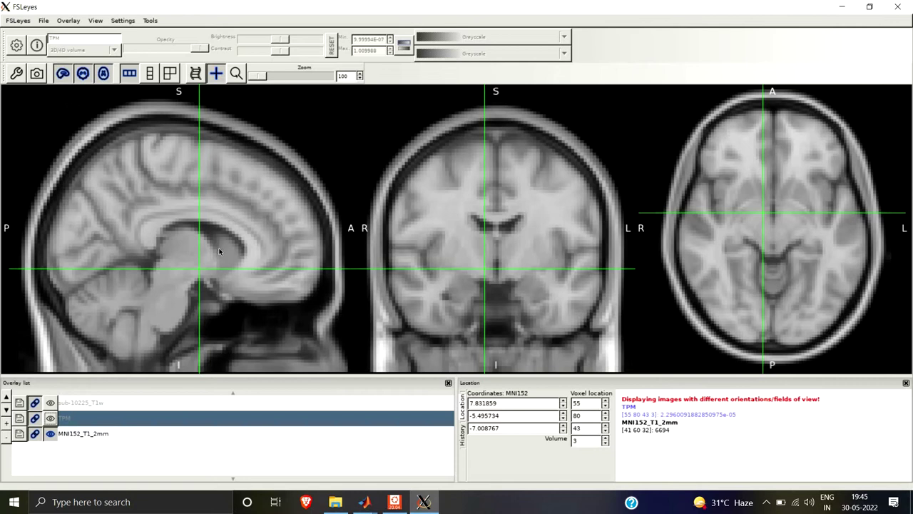
{"action": "left_click", "coordinate": [50, 402]}
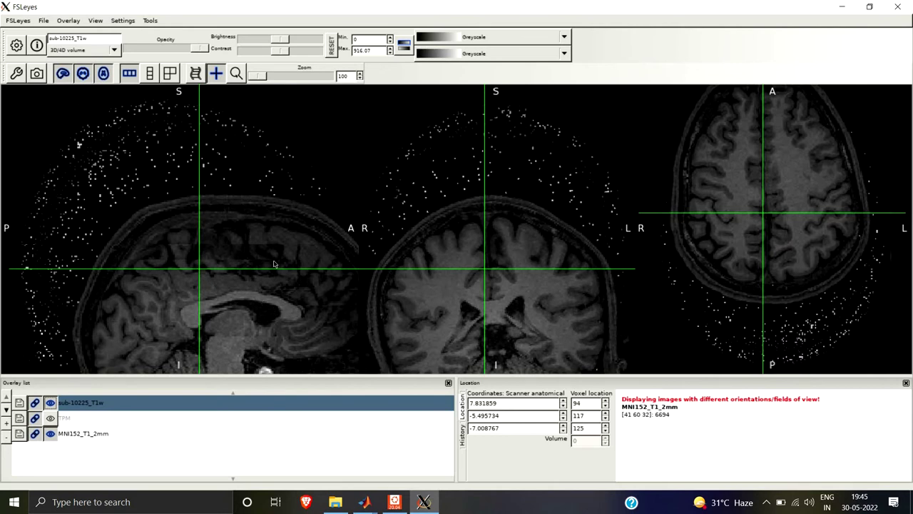
- Return to the SPM Batch Editor, set Deformation Fields to Forward, and highlight its Inverse option
{"action": "left_click", "coordinate": [841, 6]}
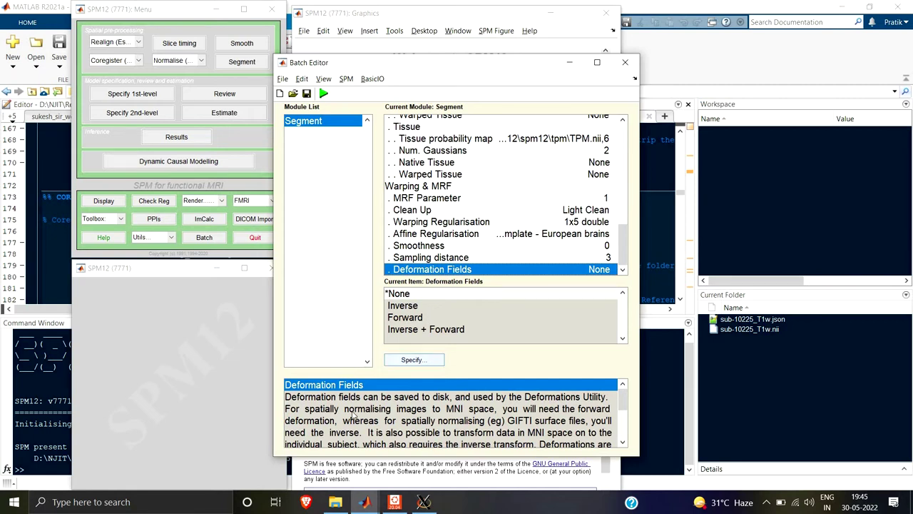
{"action": "scroll", "coordinate": [353, 416], "scroll_direction": "down", "scroll_amount": 5}
{"action": "scroll", "coordinate": [371, 405], "scroll_direction": "up", "scroll_amount": 5}
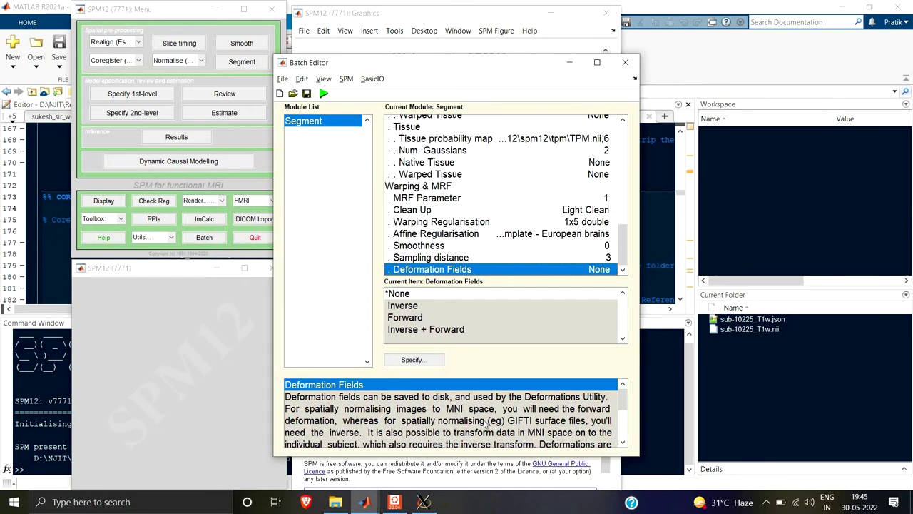
{"action": "left_click", "coordinate": [405, 322]}
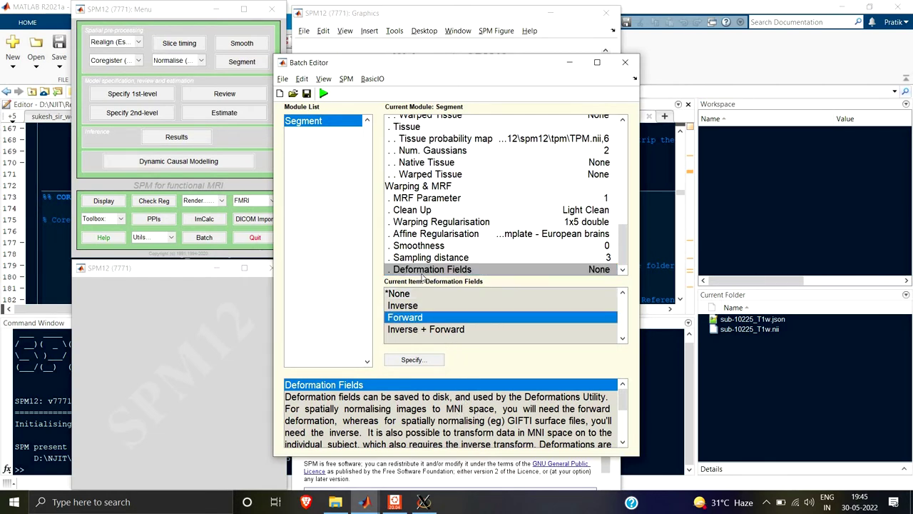
{"action": "double_click", "coordinate": [417, 320]}
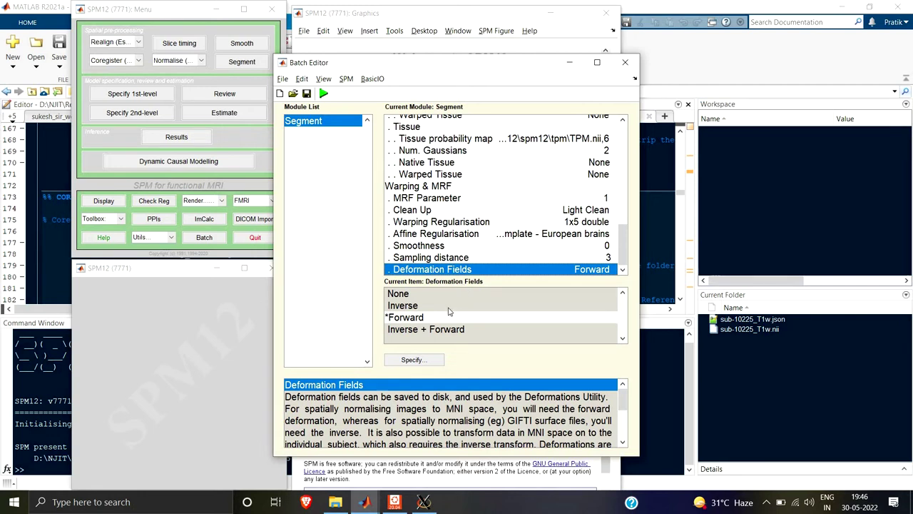
{"action": "key", "text": "Up"}
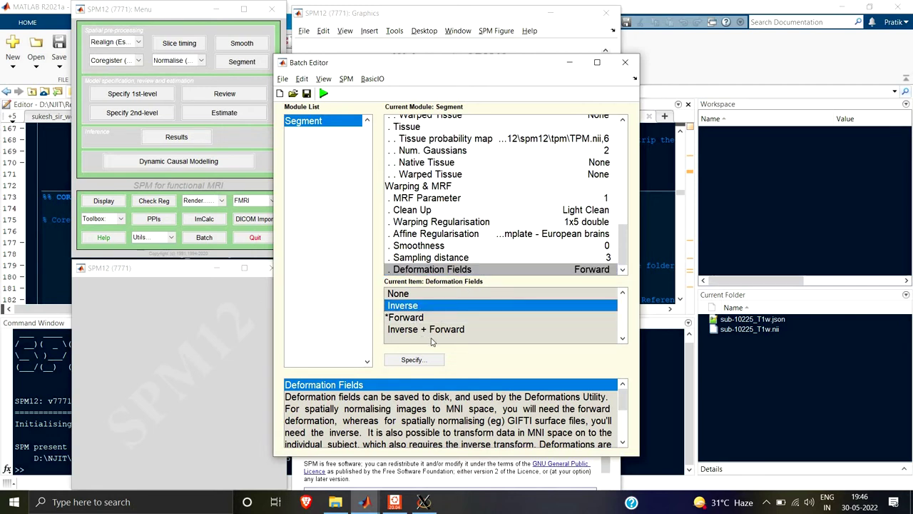
- Set Deformation Fields to Inverse, then change it to Inverse + Forward
{"action": "key", "text": "Return"}
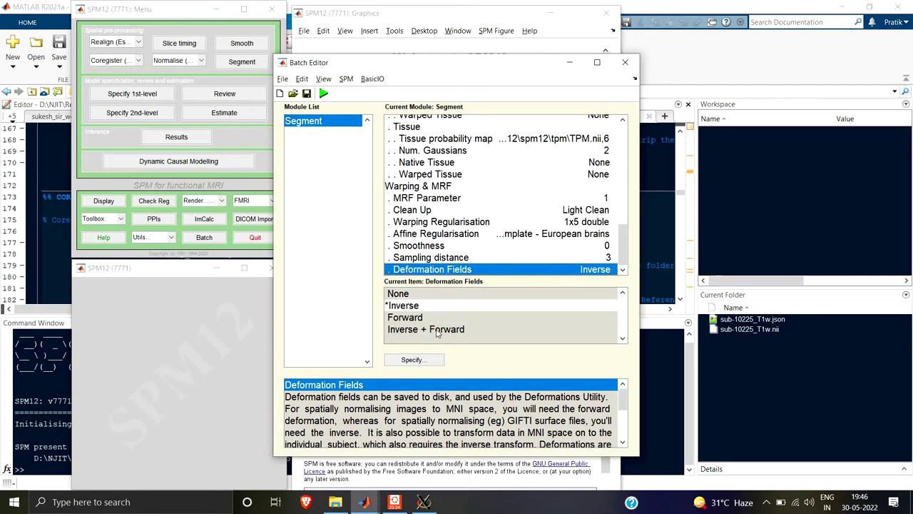
{"action": "left_click", "coordinate": [410, 330]}
{"action": "key", "text": "Return"}
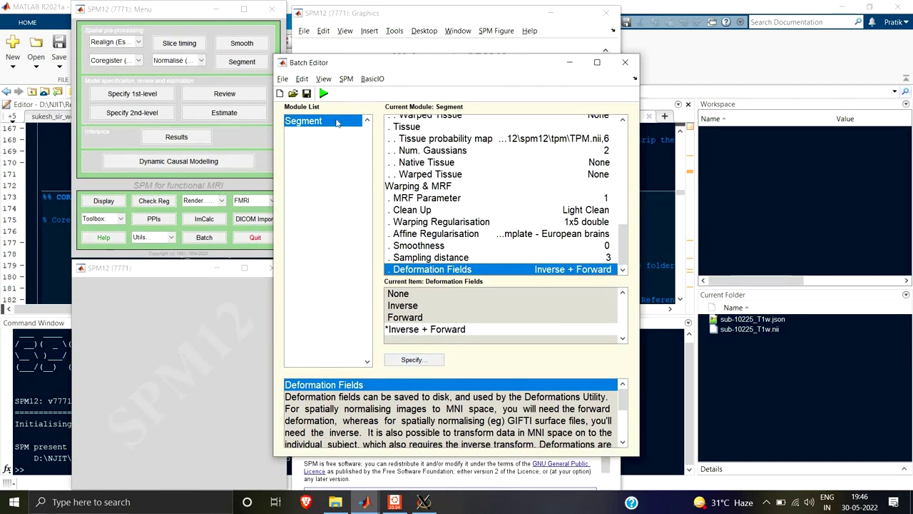
- Review the Segment module's native tissue settings and run the segmentation batch
{"action": "scroll", "coordinate": [574, 237], "scroll_direction": "up", "scroll_amount": 4}
{"action": "scroll", "coordinate": [574, 237], "scroll_direction": "up", "scroll_amount": 7}
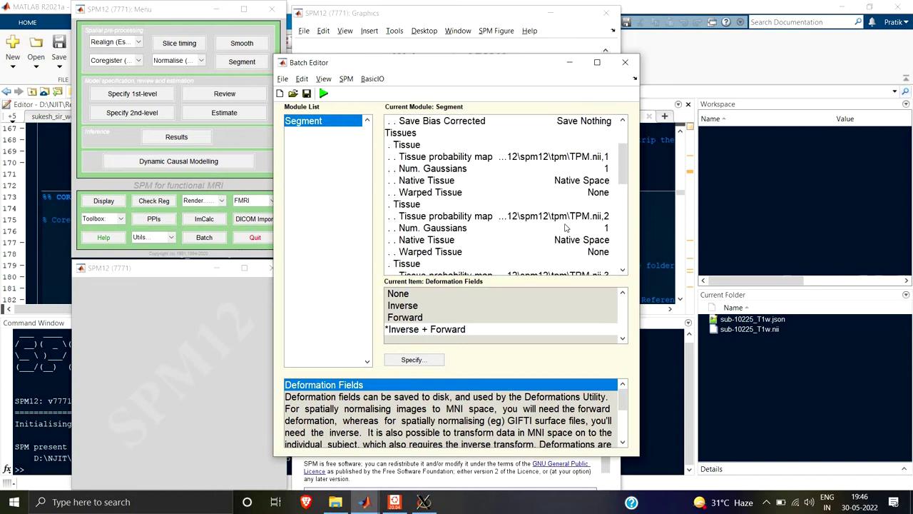
{"action": "left_click", "coordinate": [325, 94]}
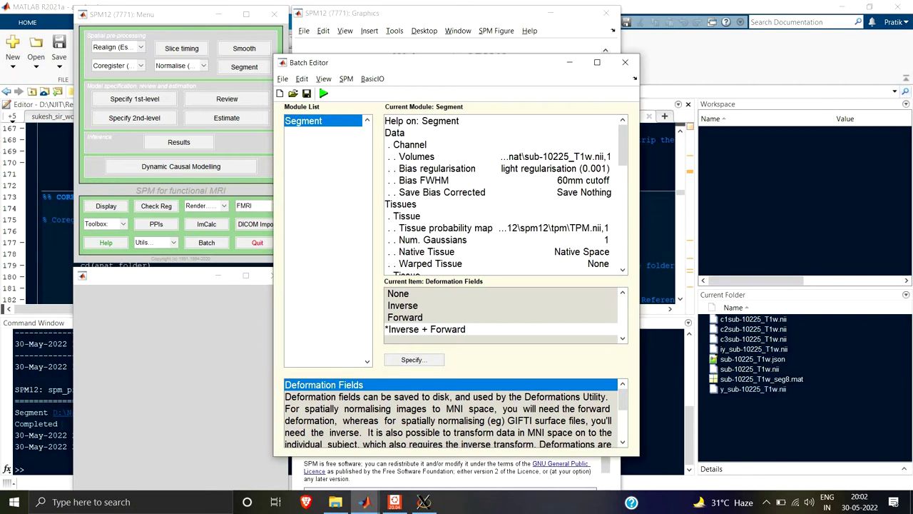
- Highlight the Segment job's file path and completion lines in the MATLAB Command Window, then clear the selection
{"action": "left_click", "coordinate": [15, 412]}
{"action": "left_click_drag", "start_coordinate": [14, 413], "coordinate": [63, 424]}
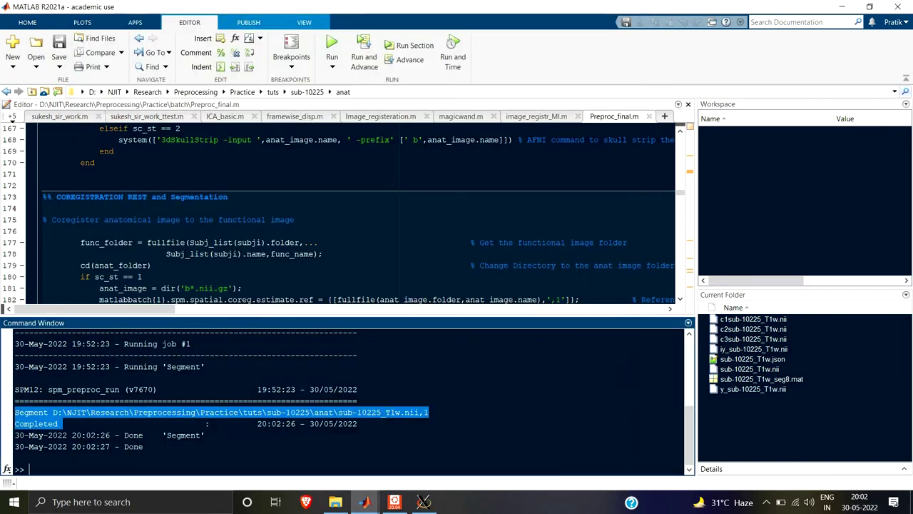
{"action": "left_click", "coordinate": [84, 460]}
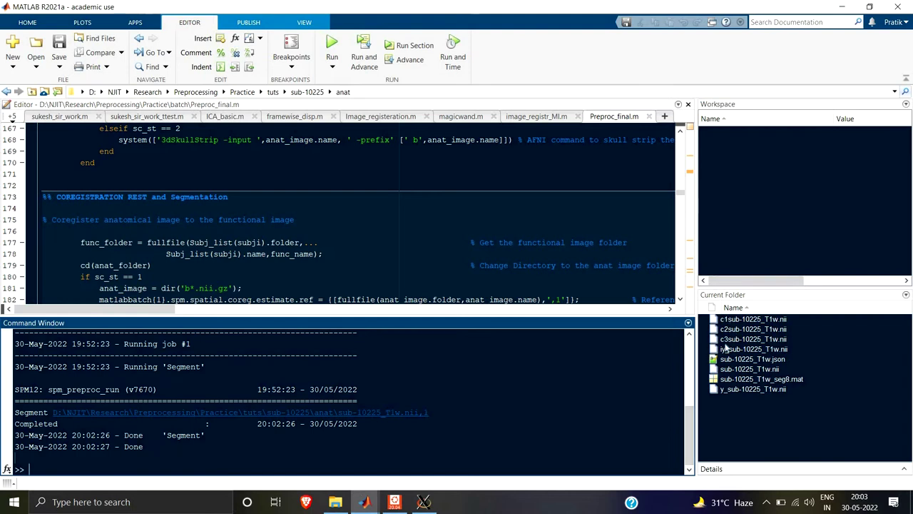
- Switch to FSLeyes and add c1sub-10225_T1w.nii from the anat folder as an overlay
{"action": "left_click", "coordinate": [424, 501]}
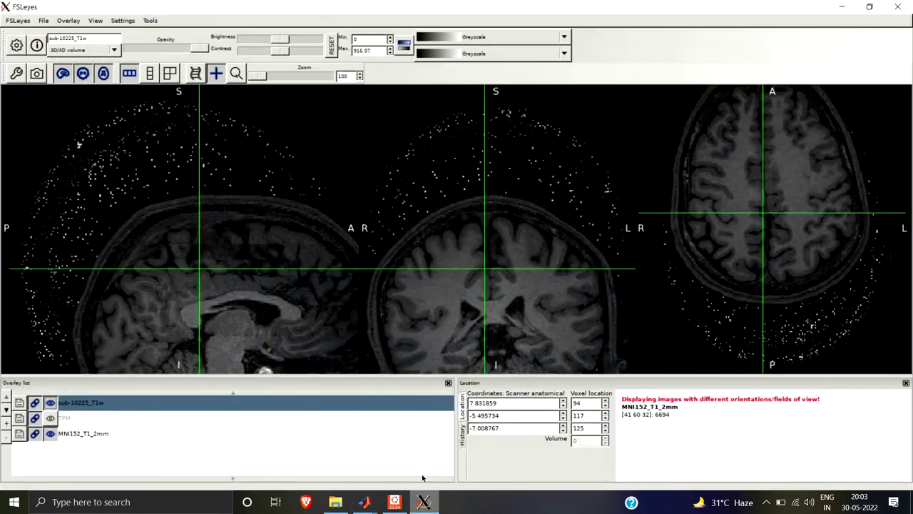
{"action": "left_click", "coordinate": [43, 21]}
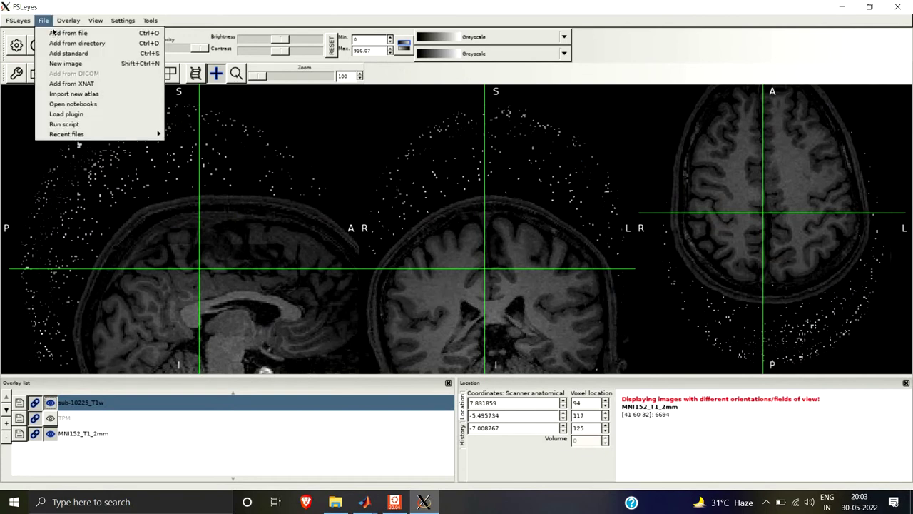
{"action": "left_click", "coordinate": [53, 33]}
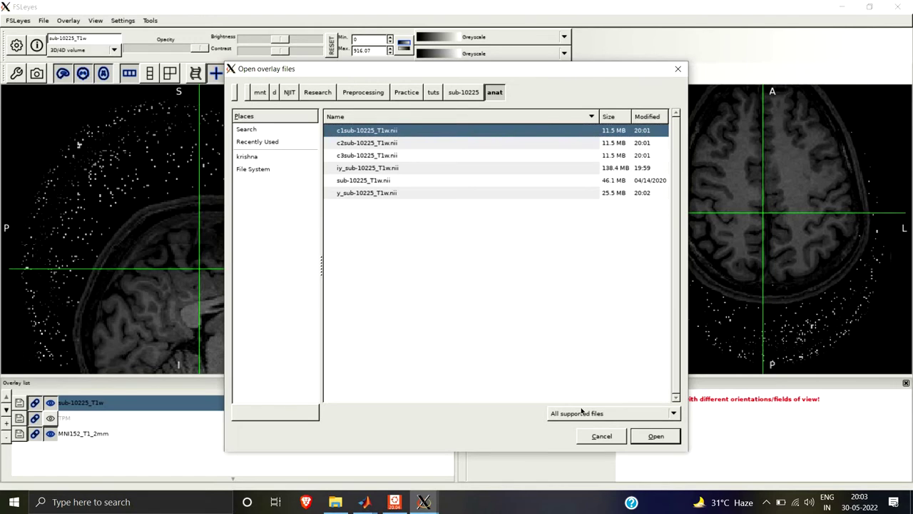
{"action": "left_click", "coordinate": [653, 435]}
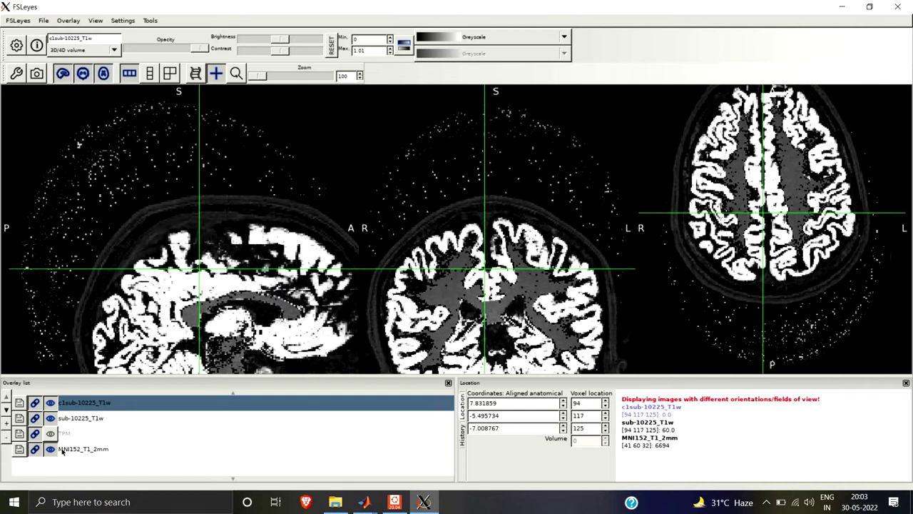
- Hide the MNI152_T1_2mm overlay, and view c1sub-10225_T1w both without and with sub-10225_T1w beneath it
{"action": "left_click", "coordinate": [51, 449]}
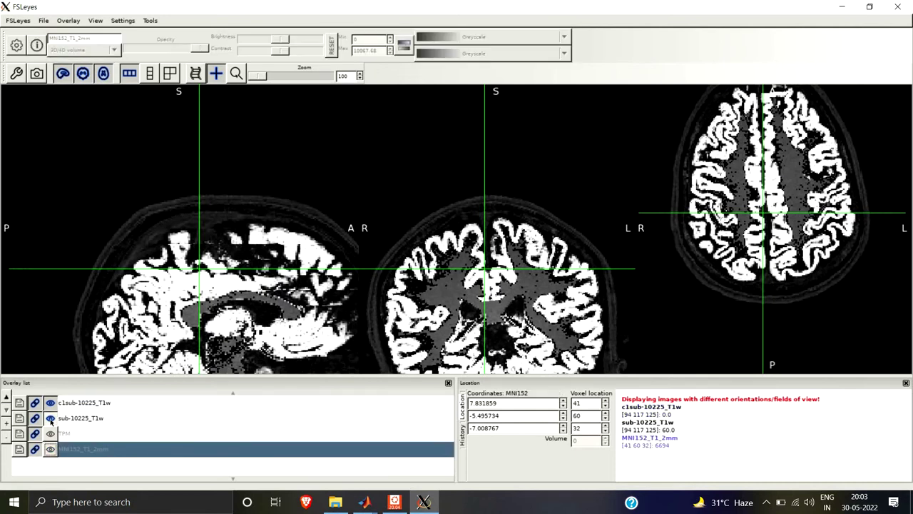
{"action": "left_click", "coordinate": [50, 419]}
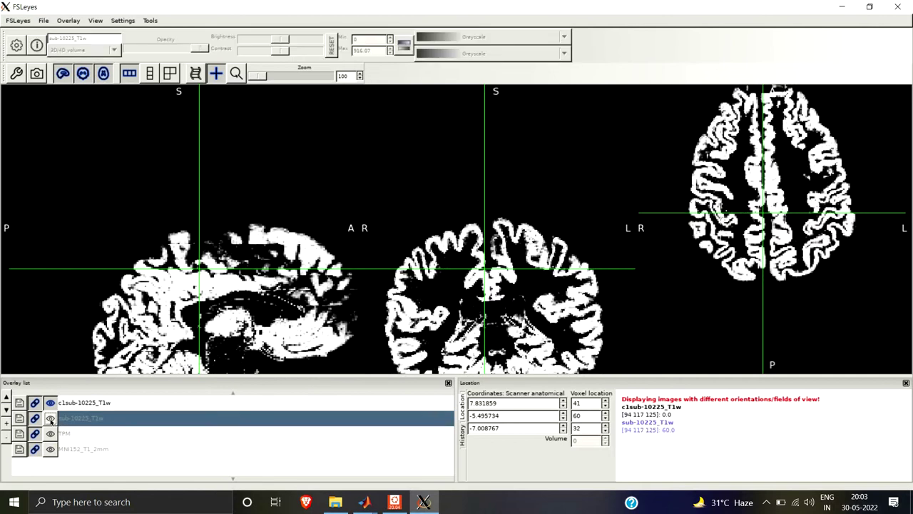
{"action": "left_click", "coordinate": [50, 418]}
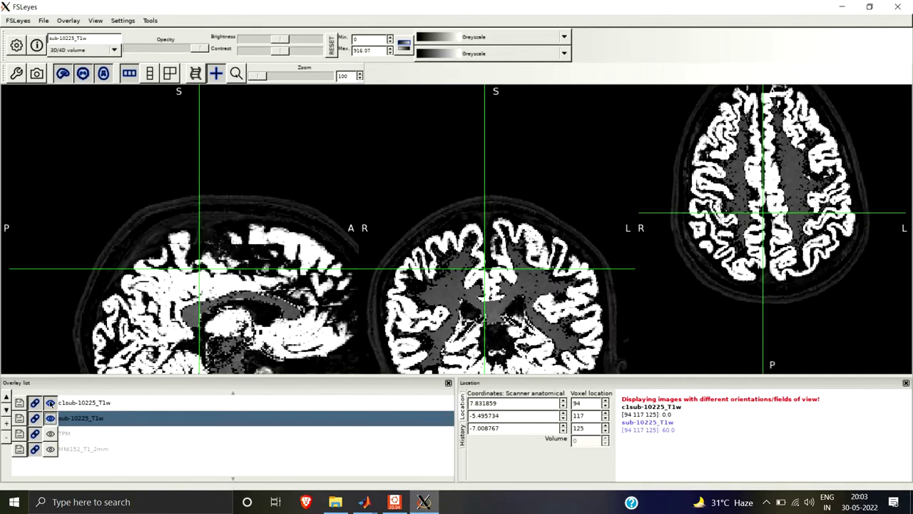
- Toggle the c1sub-10225_T1w overlay repeatedly to compare the grey matter map with the underlying sub-10225_T1w anatomy
{"action": "left_click", "coordinate": [51, 403]}
{"action": "left_click", "coordinate": [50, 403]}
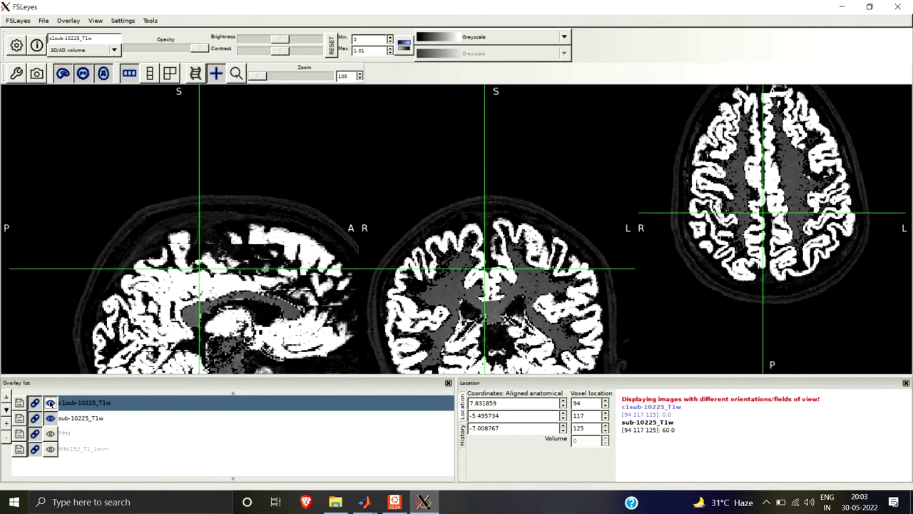
{"action": "left_click", "coordinate": [51, 403]}
{"action": "left_click", "coordinate": [50, 403]}
{"action": "left_click", "coordinate": [50, 403]}
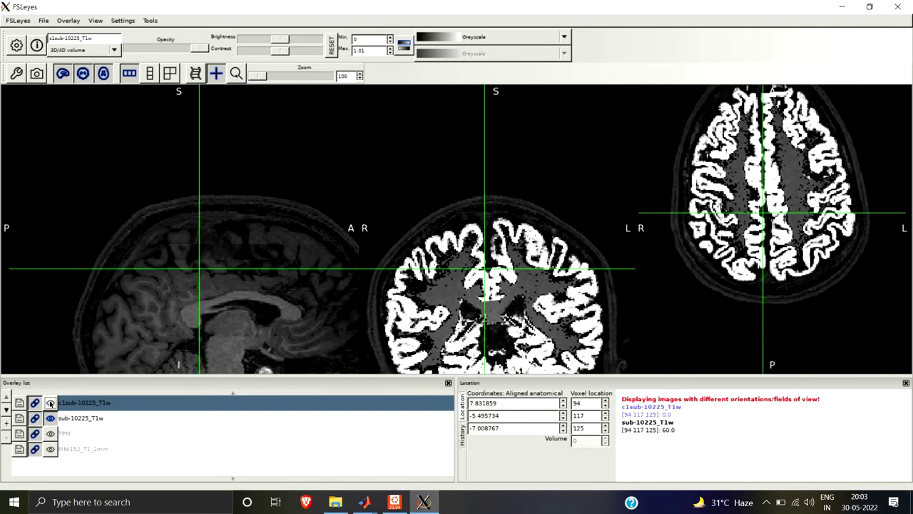
{"action": "left_click", "coordinate": [50, 403]}
{"action": "left_click", "coordinate": [50, 403]}
{"action": "left_click", "coordinate": [50, 403]}
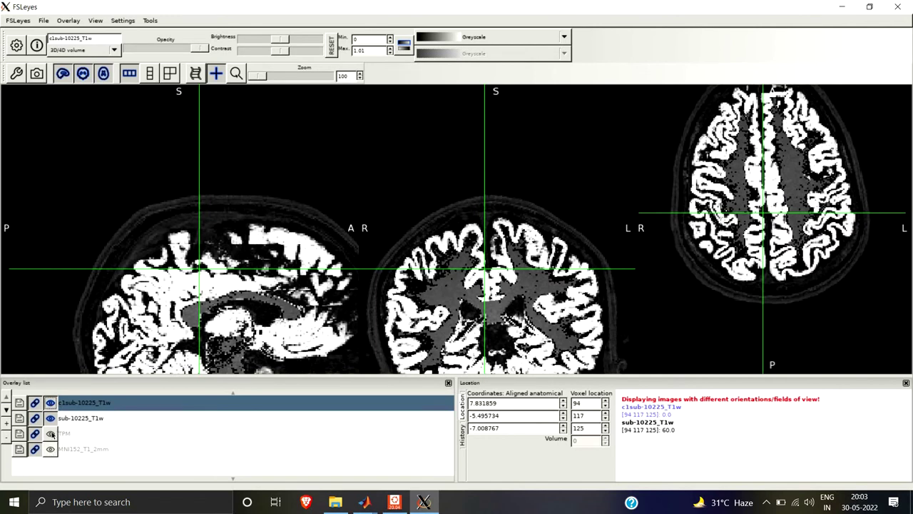
- Hide sub-10225_T1w and inspect the c1sub-10225_T1w voxel values at several bright and dark locations in the sagittal view
{"action": "left_click", "coordinate": [50, 418]}
{"action": "left_click", "coordinate": [81, 418]}
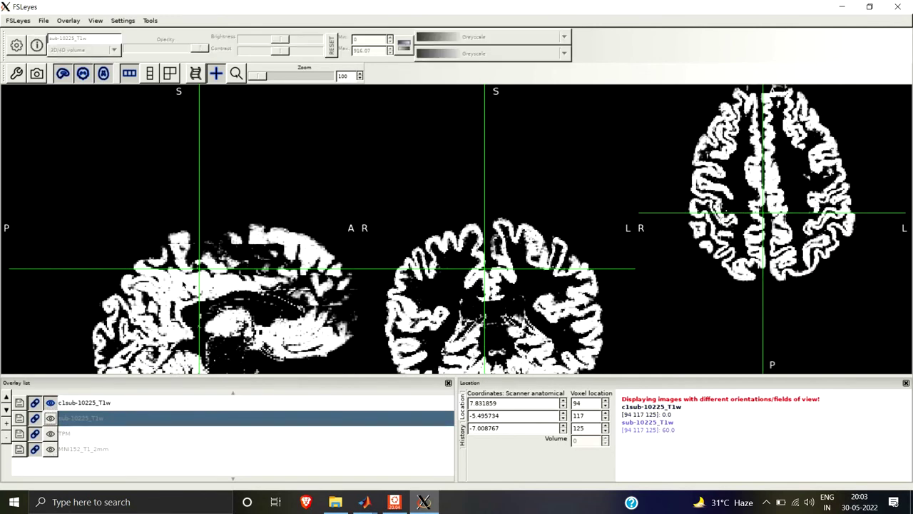
{"action": "left_click", "coordinate": [183, 281]}
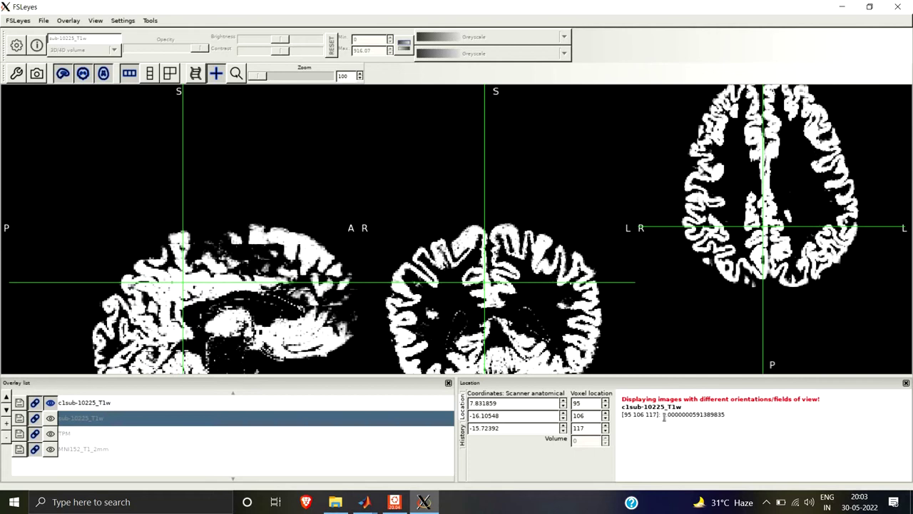
{"action": "left_click_drag", "start_coordinate": [663, 415], "coordinate": [707, 414]}
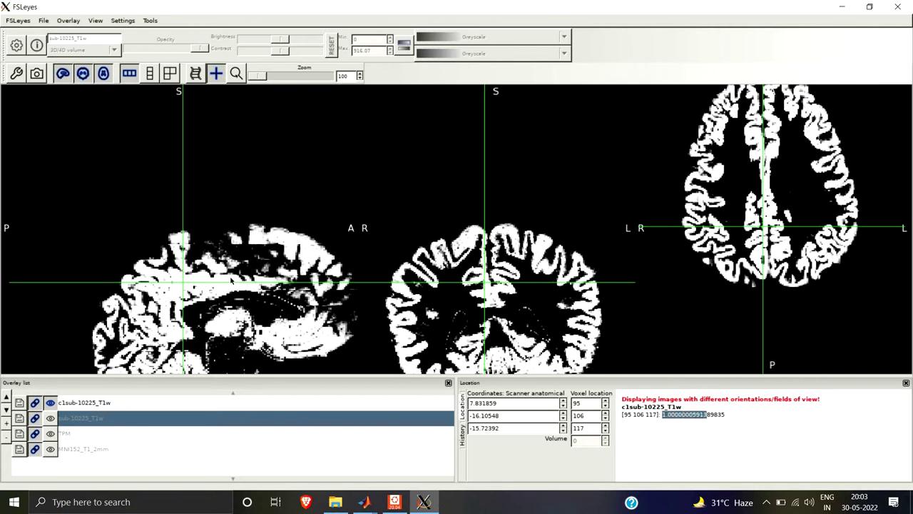
{"action": "left_click", "coordinate": [231, 279]}
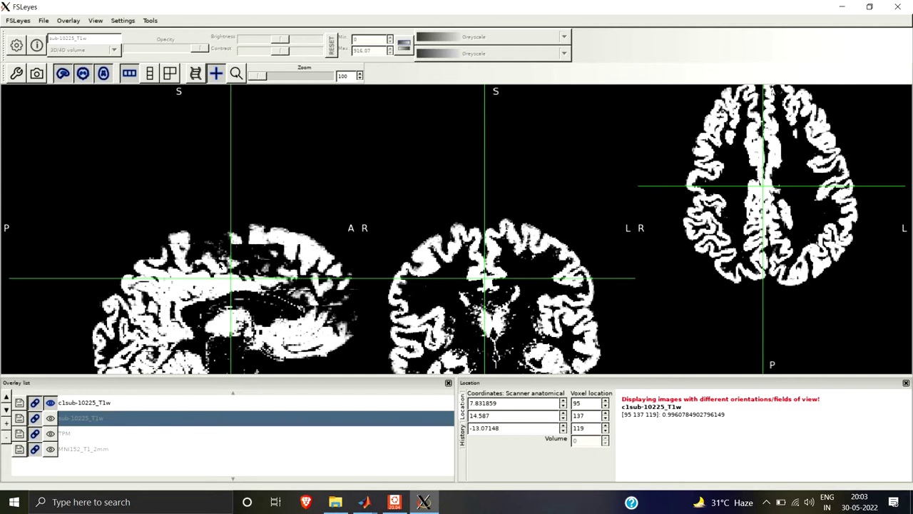
{"action": "left_click", "coordinate": [243, 260]}
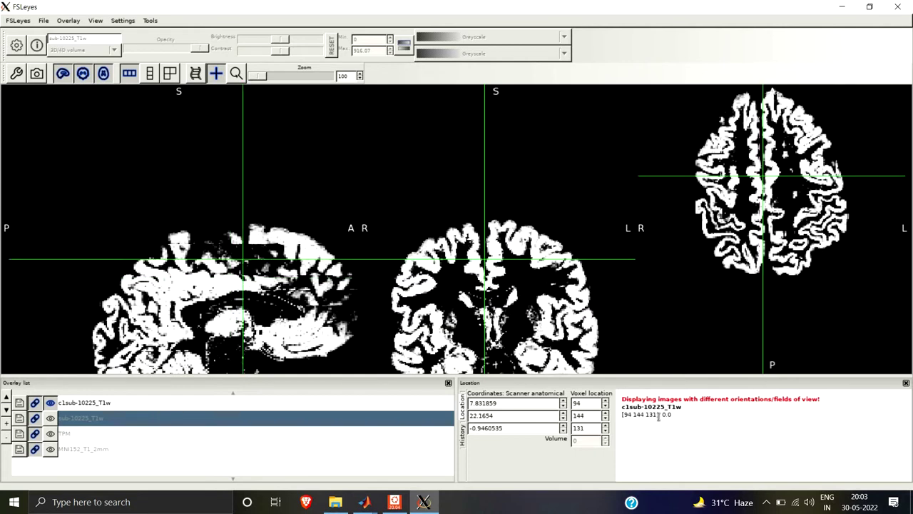
{"action": "left_click_drag", "start_coordinate": [248, 273], "coordinate": [232, 278]}
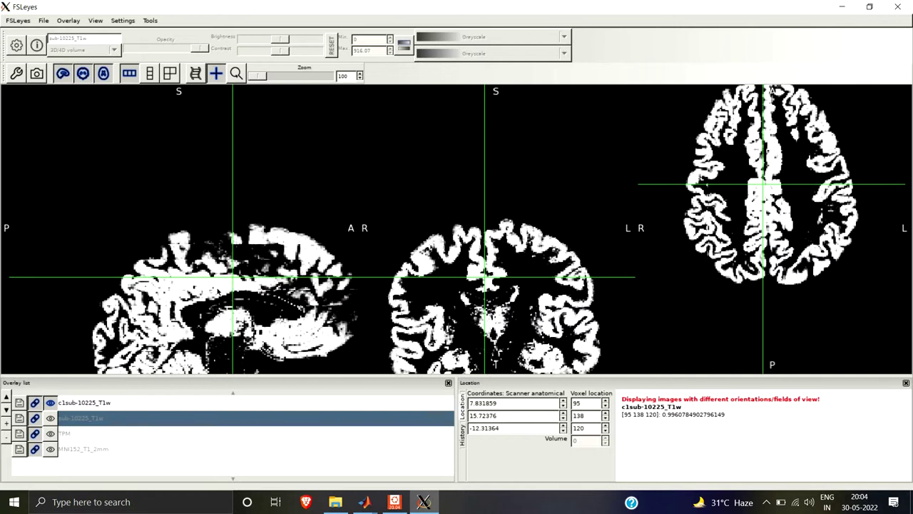
{"action": "left_click", "coordinate": [224, 281]}
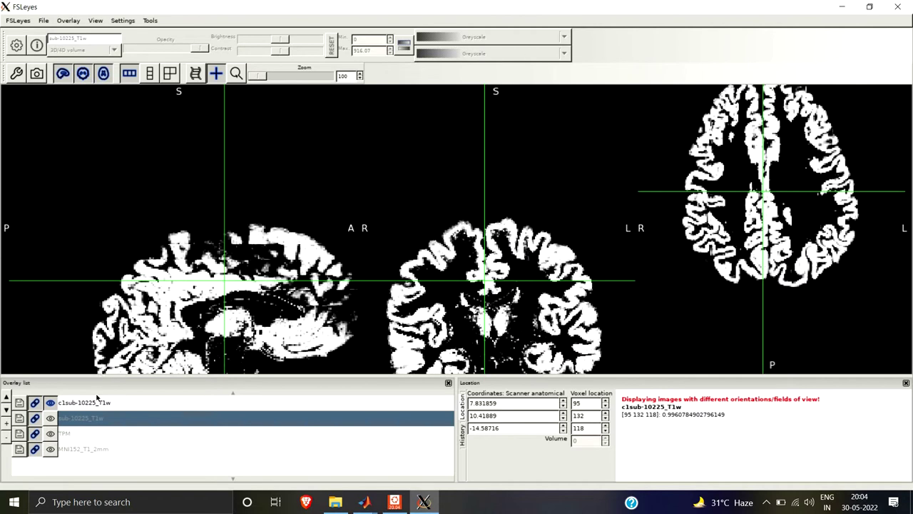
- Set the colour map of the c1sub-10225_T1w overlay to Red-Yellow
{"action": "left_click", "coordinate": [84, 403]}
{"action": "left_click", "coordinate": [545, 37]}
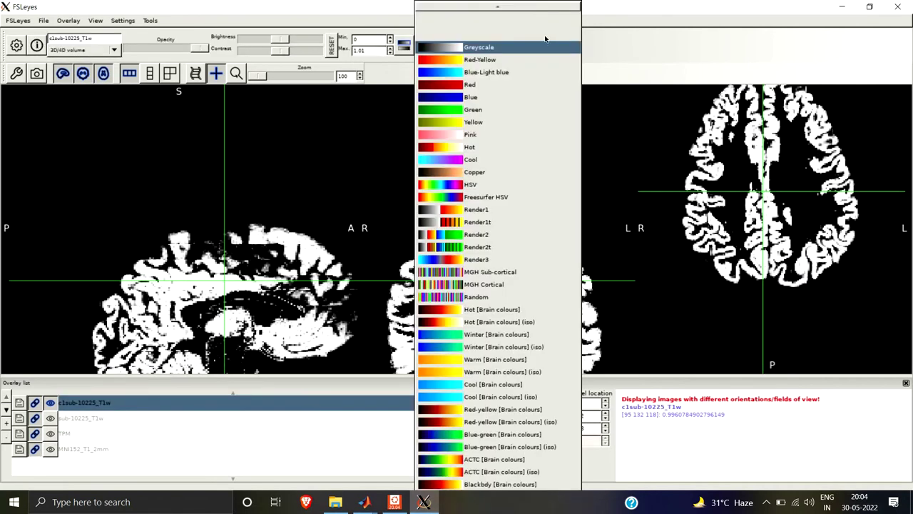
{"action": "left_click", "coordinate": [479, 59]}
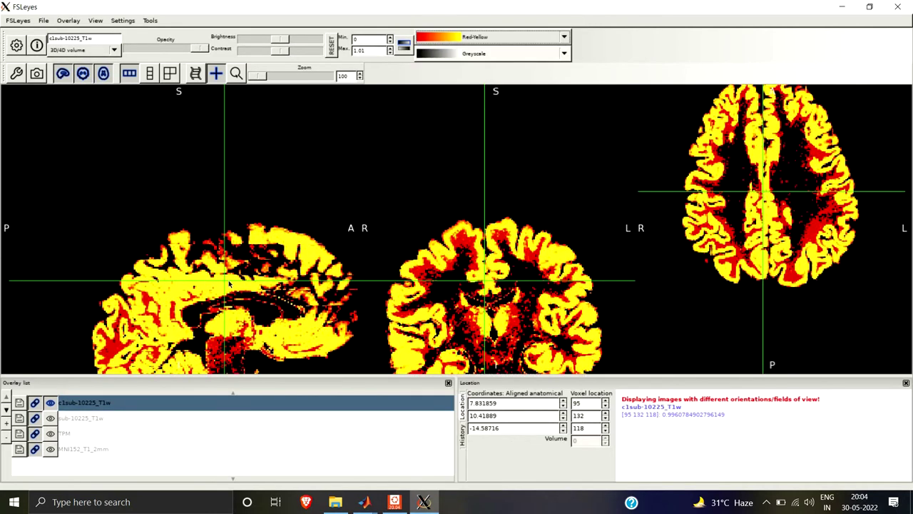
- Inspect the c1sub-10225_T1w probability values in yellow and red regions of the sagittal view
{"action": "left_click_drag", "start_coordinate": [223, 330], "coordinate": [222, 324]}
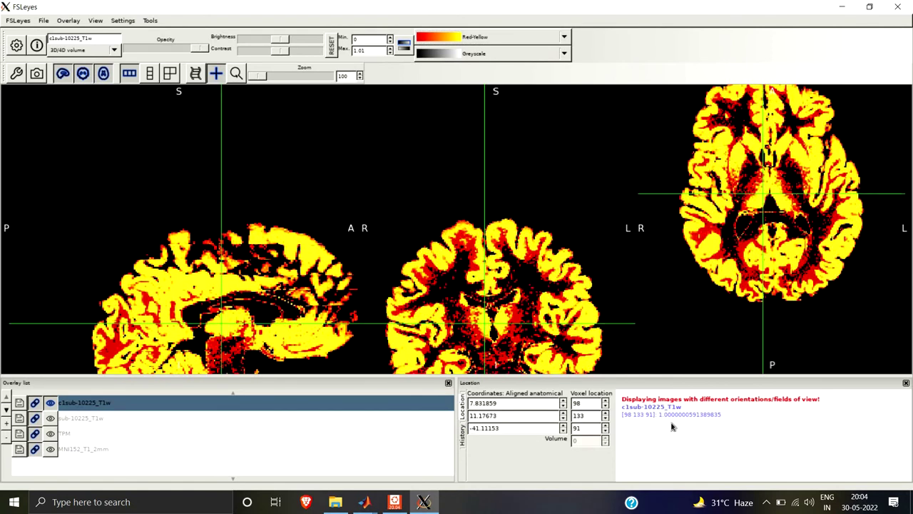
{"action": "left_click", "coordinate": [214, 347]}
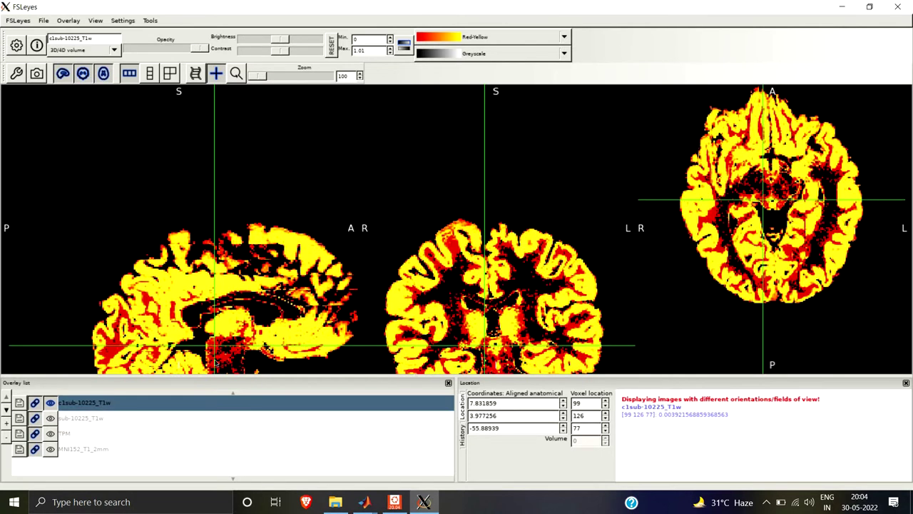
{"action": "left_click_drag", "start_coordinate": [225, 363], "coordinate": [112, 350]}
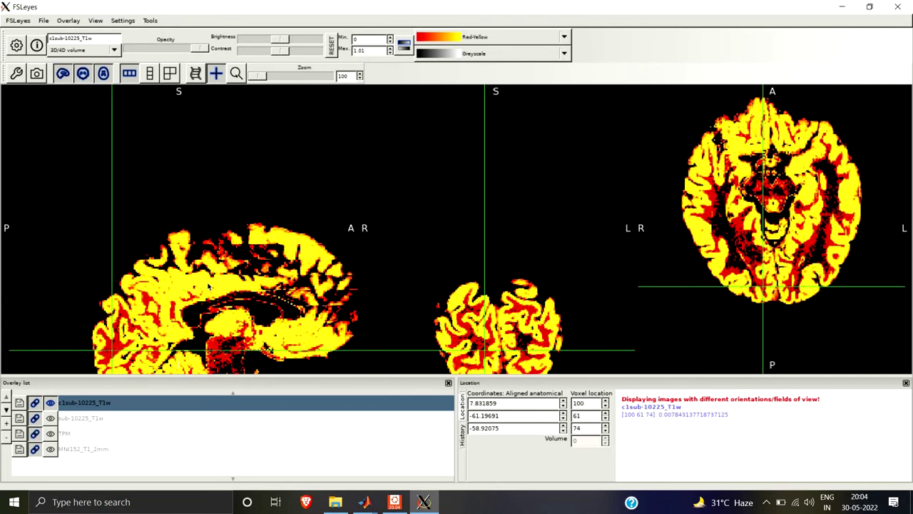
{"action": "left_click", "coordinate": [181, 290]}
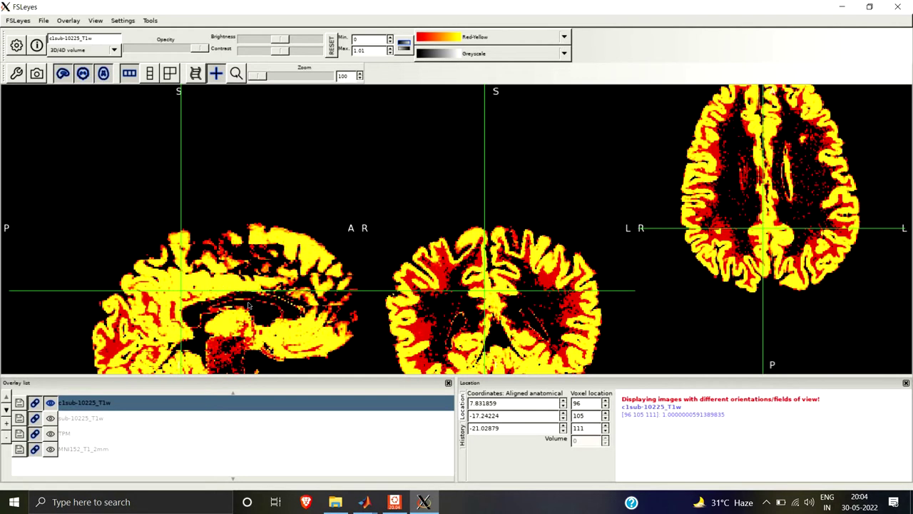
- Add c2sub-10225_T1w.nii as an overlay and hide c1sub-10225_T1w to view the white matter map alone
{"action": "left_click", "coordinate": [44, 22]}
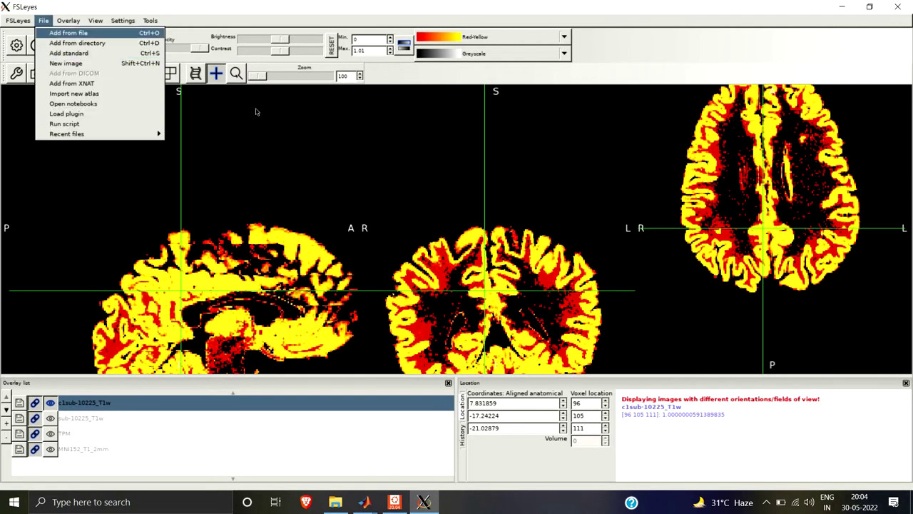
{"action": "key", "text": "Return"}
{"action": "key", "text": "Down"}
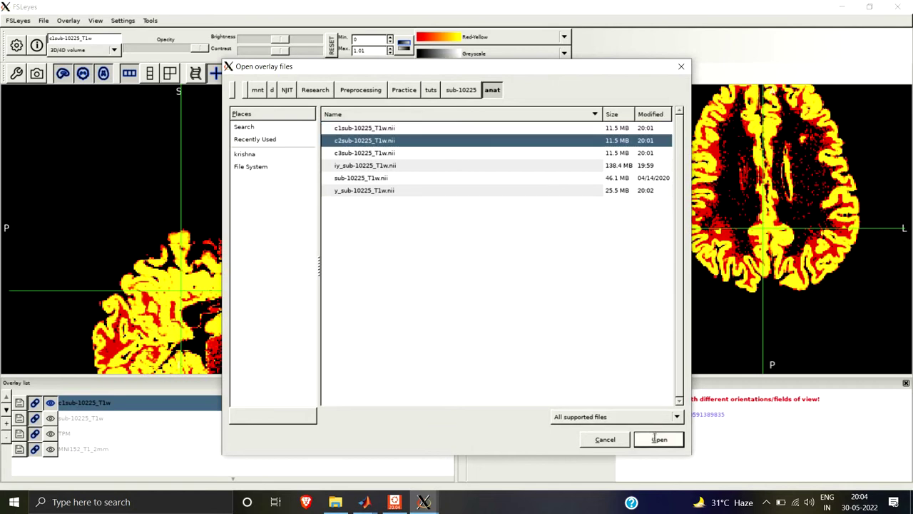
{"action": "left_click", "coordinate": [657, 439]}
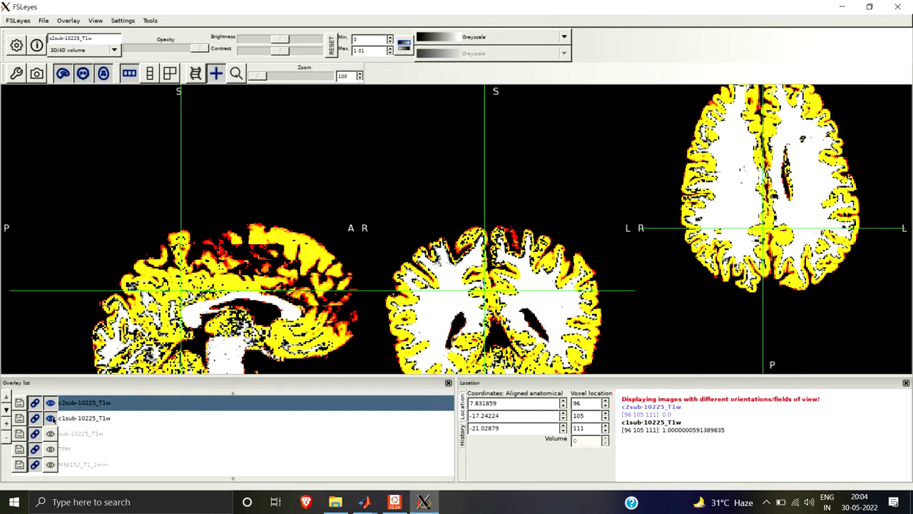
{"action": "left_click", "coordinate": [50, 417]}
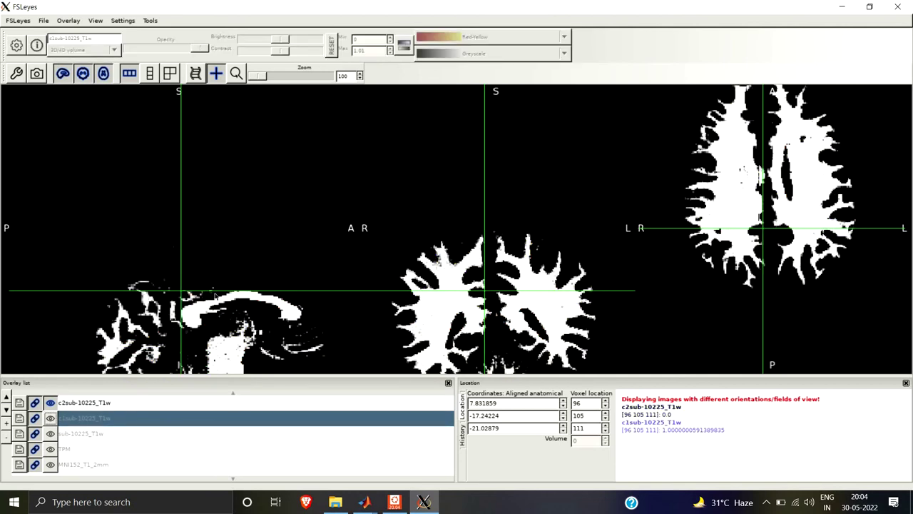
- Show sub-10225_T1w beneath c2sub-10225_T1w for comparison and set the sub-10225_T1w colour map to Red-Yellow
{"action": "left_click", "coordinate": [51, 433]}
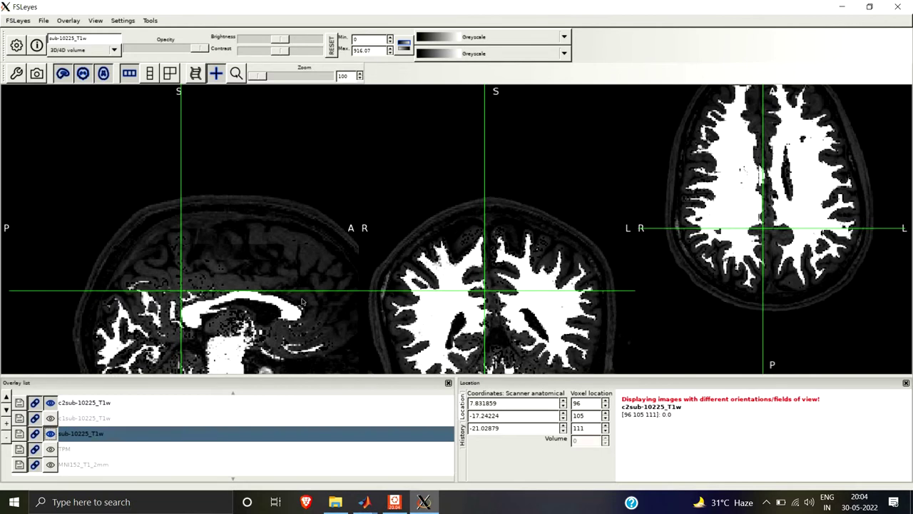
{"action": "left_click", "coordinate": [51, 433]}
{"action": "left_click", "coordinate": [51, 433]}
{"action": "left_click", "coordinate": [563, 37]}
{"action": "left_click", "coordinate": [514, 61]}
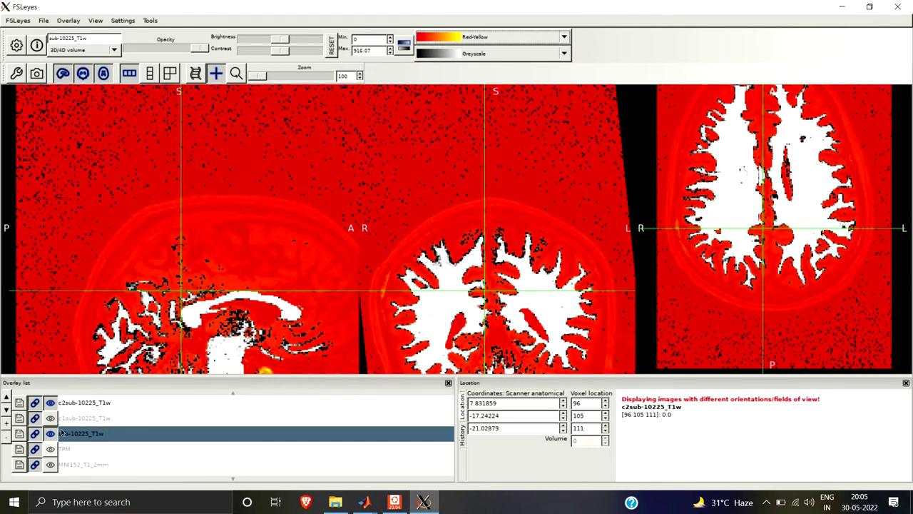
- Restore the sub-10225_T1w colour map to Greyscale and set the c2sub-10225_T1w colour map to Red-Yellow
{"action": "left_click", "coordinate": [564, 36]}
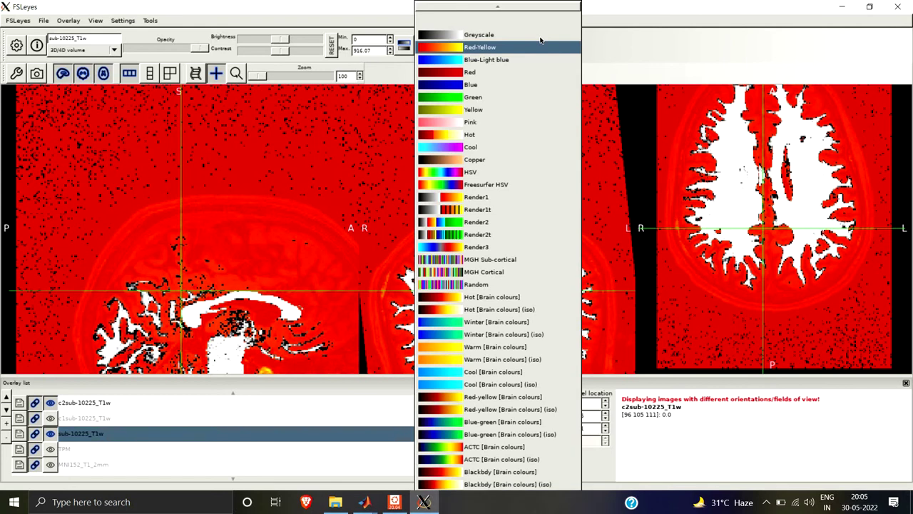
{"action": "left_click", "coordinate": [485, 27]}
{"action": "left_click", "coordinate": [107, 401]}
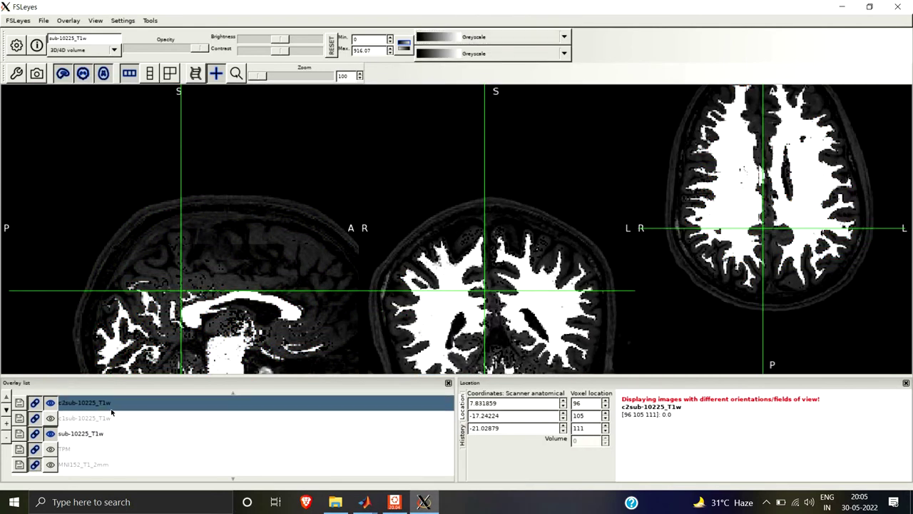
{"action": "left_click", "coordinate": [563, 36]}
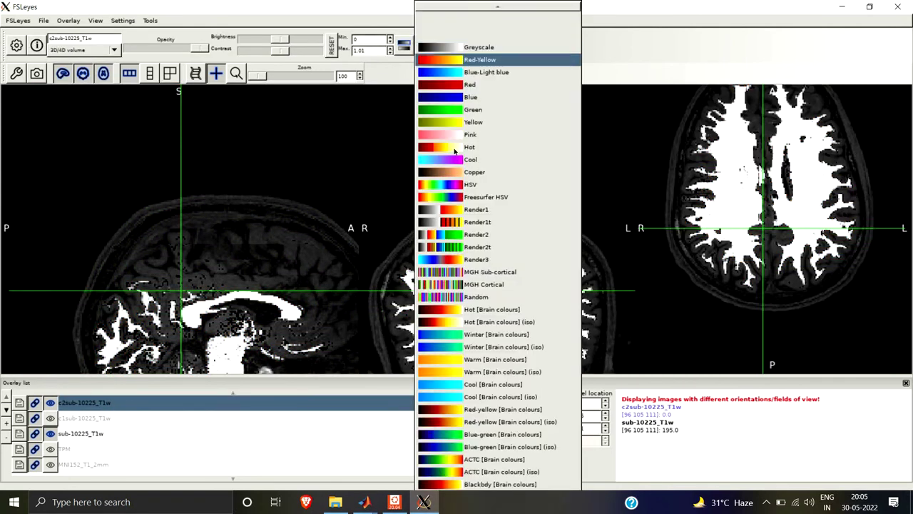
{"action": "left_click", "coordinate": [463, 57]}
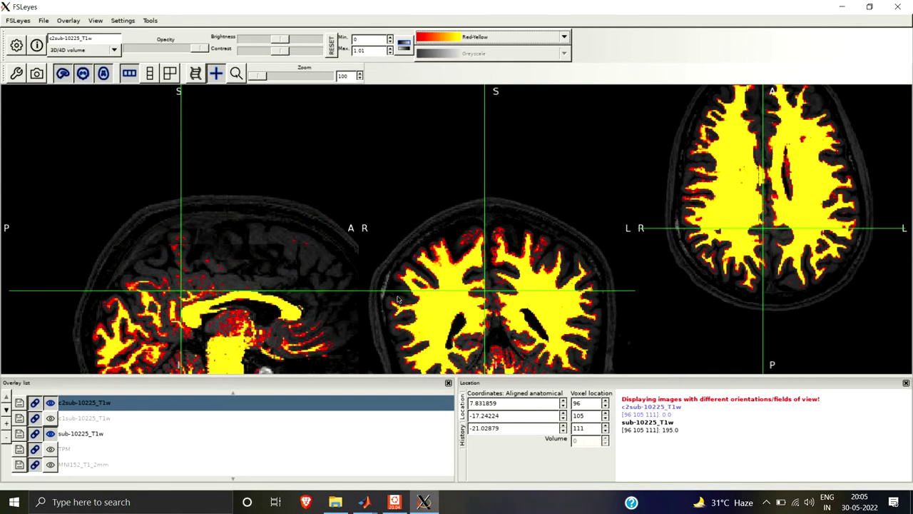
- Examine the c2sub-10225_T1w white matter probabilities at several deep and cortical locations in the coronal view
{"action": "left_click", "coordinate": [497, 354]}
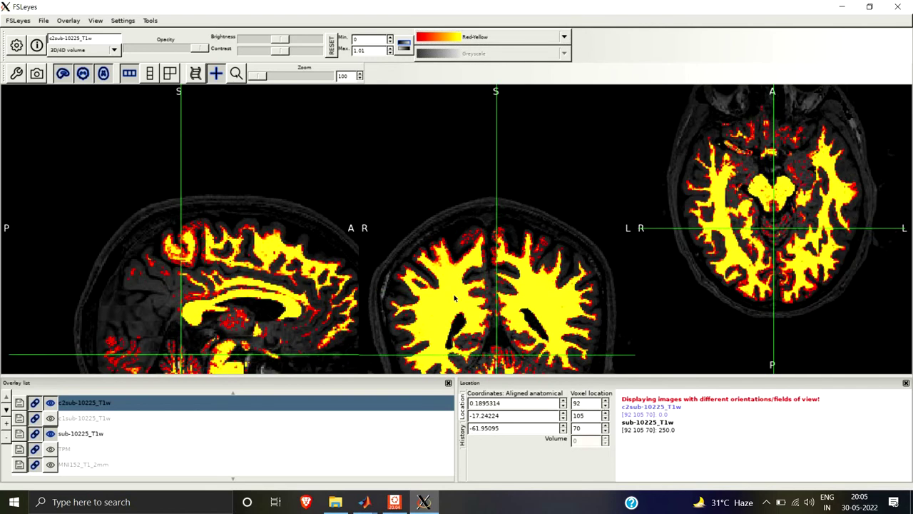
{"action": "left_click", "coordinate": [452, 305]}
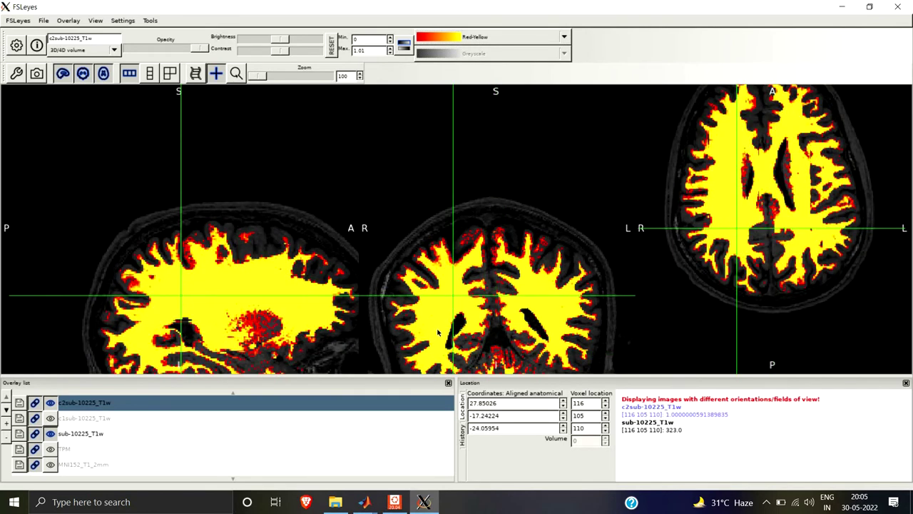
{"action": "left_click", "coordinate": [443, 306]}
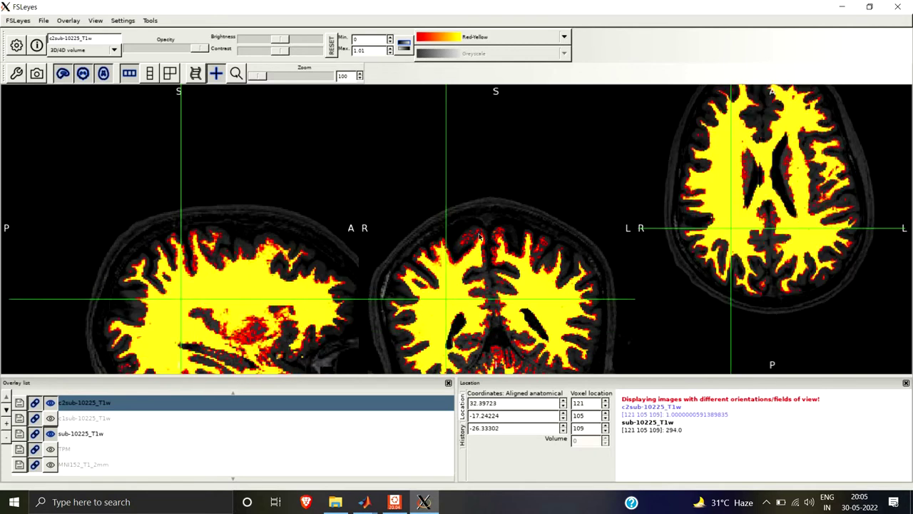
{"action": "left_click", "coordinate": [474, 239]}
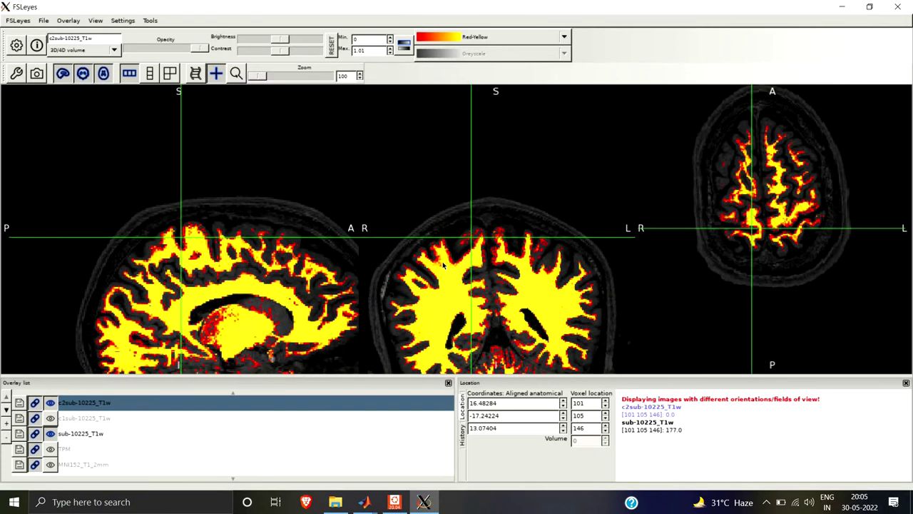
{"action": "left_click", "coordinate": [463, 244]}
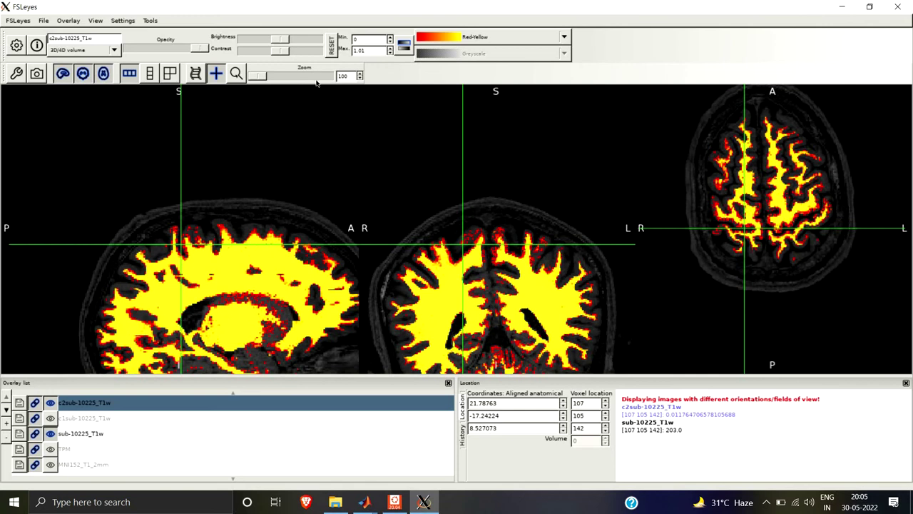
- Add c3sub-10225_T1w.nii as an overlay and hide c2sub-10225_T1w, keeping sub-10225_T1w shown beneath it
{"action": "left_click", "coordinate": [45, 21]}
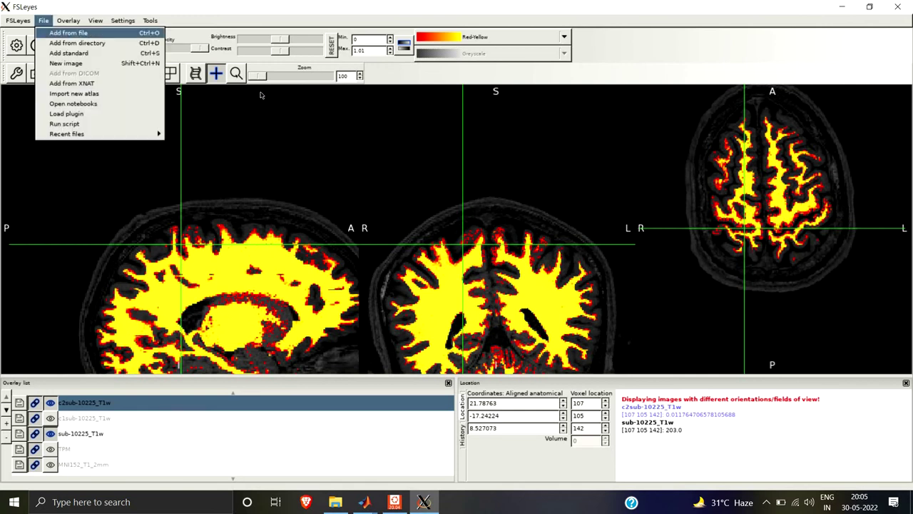
{"action": "left_click", "coordinate": [51, 32]}
{"action": "left_click", "coordinate": [360, 149]}
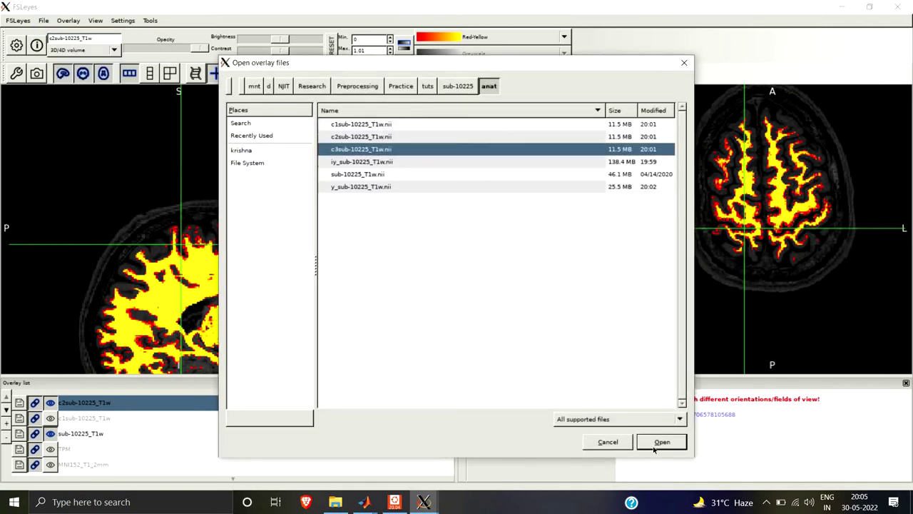
{"action": "left_click", "coordinate": [657, 445]}
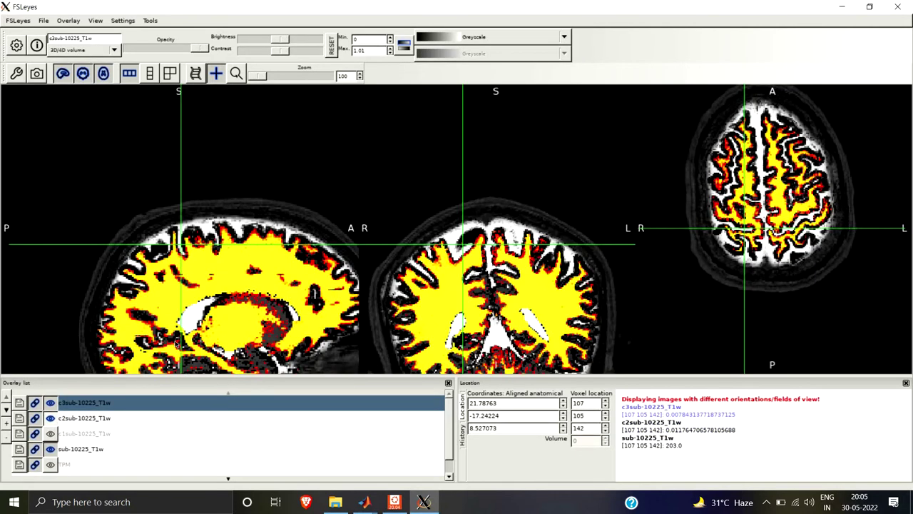
{"action": "left_click", "coordinate": [45, 418]}
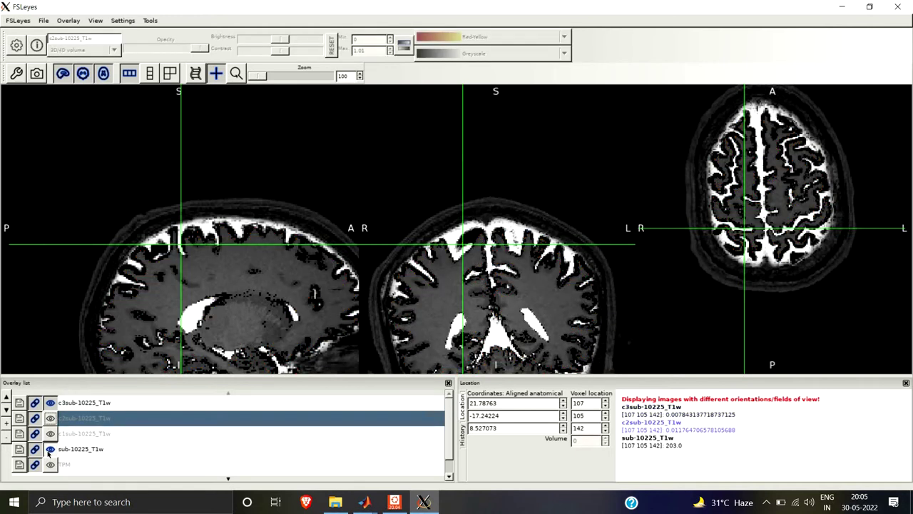
{"action": "left_click", "coordinate": [53, 452]}
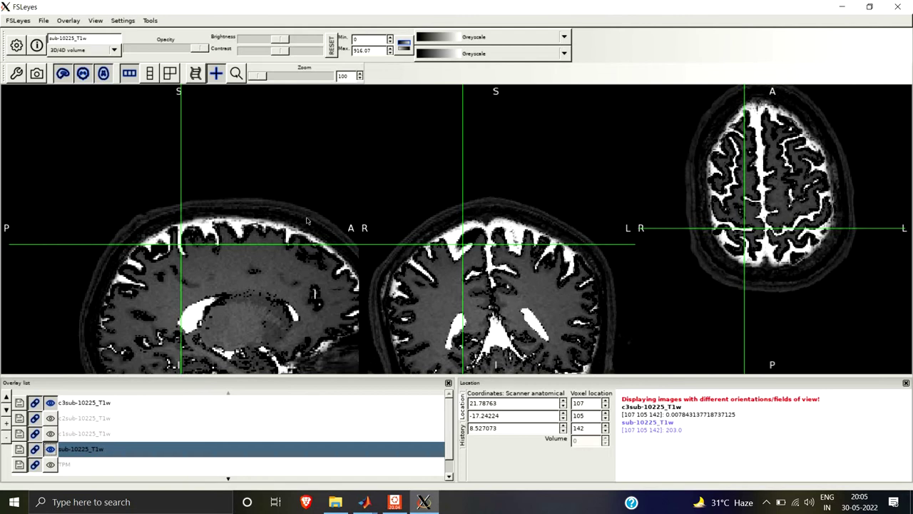
{"action": "left_click", "coordinate": [568, 41]}
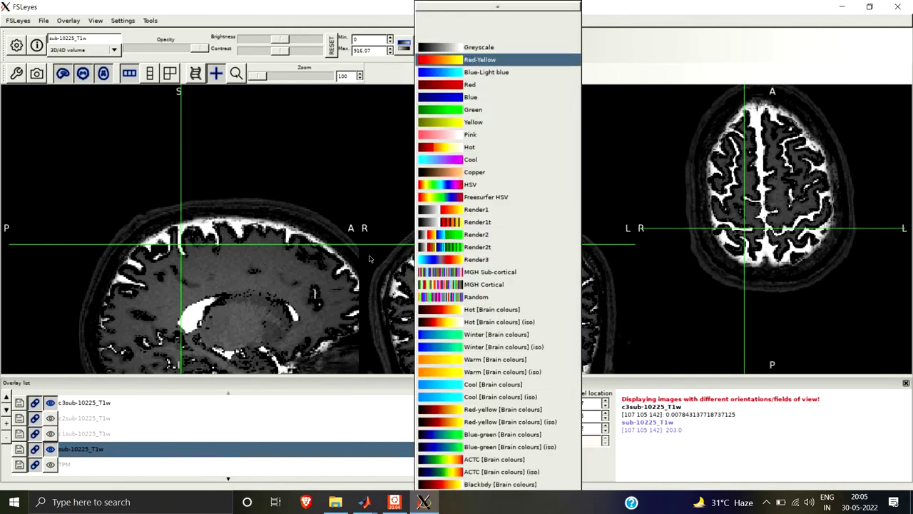
{"action": "left_click", "coordinate": [499, 59]}
{"action": "left_click", "coordinate": [55, 452]}
{"action": "left_click", "coordinate": [54, 452]}
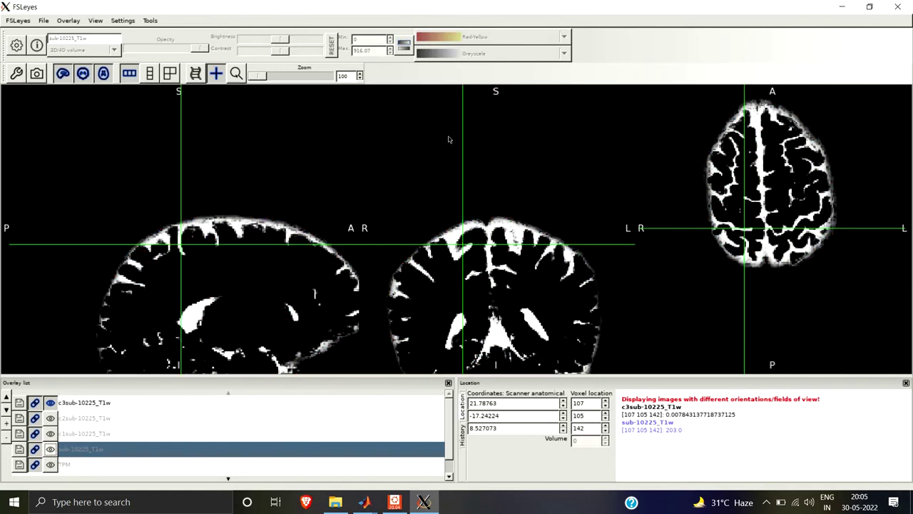
{"action": "left_click", "coordinate": [499, 37]}
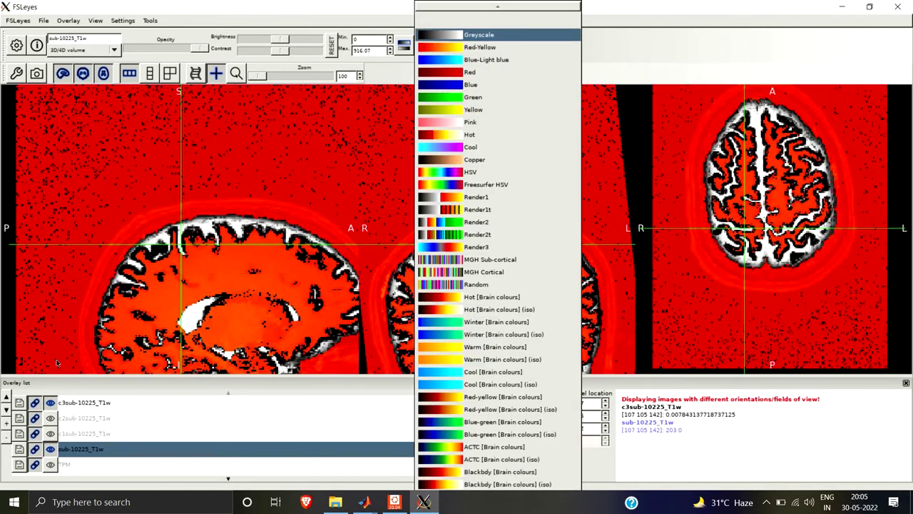
{"action": "left_click", "coordinate": [492, 33]}
- Toggle c3sub-10225_T1w off and on to compare it with the anatomy, and set its colour map to Red-Yellow
{"action": "left_click", "coordinate": [50, 403]}
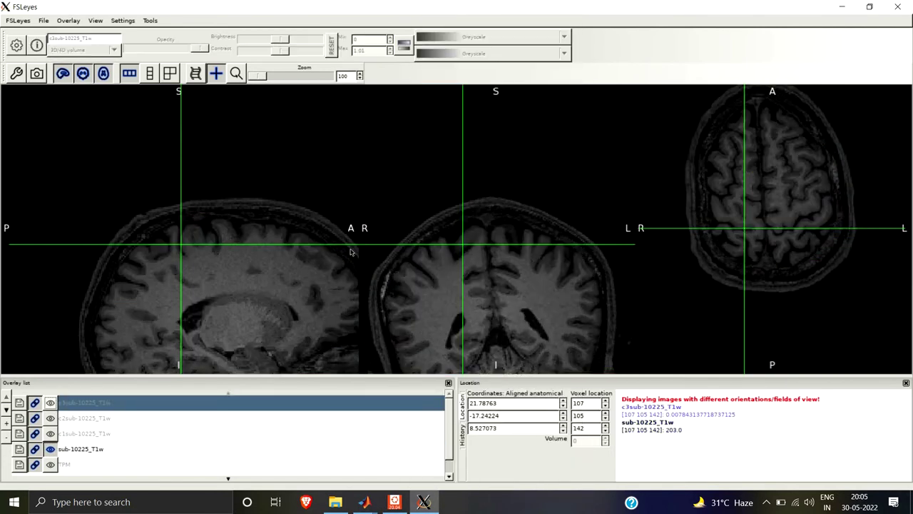
{"action": "left_click", "coordinate": [51, 403]}
{"action": "left_click", "coordinate": [563, 37]}
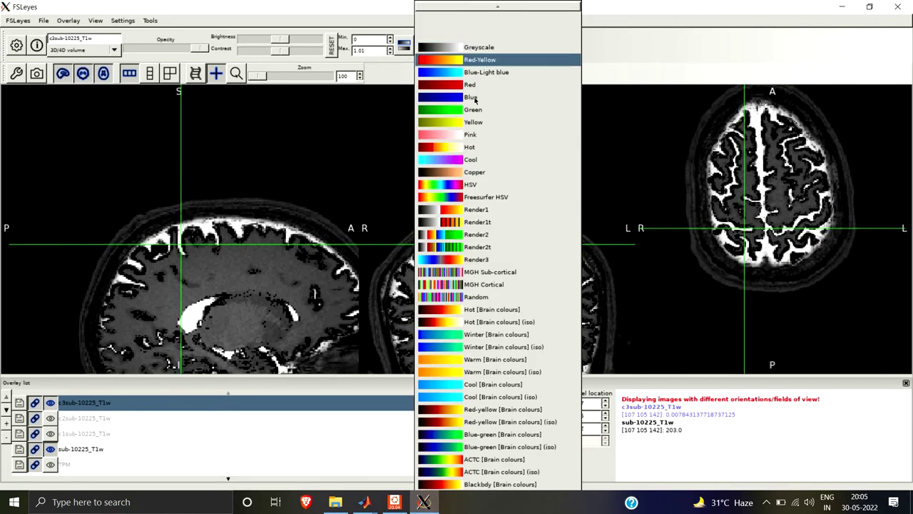
{"action": "left_click", "coordinate": [485, 60]}
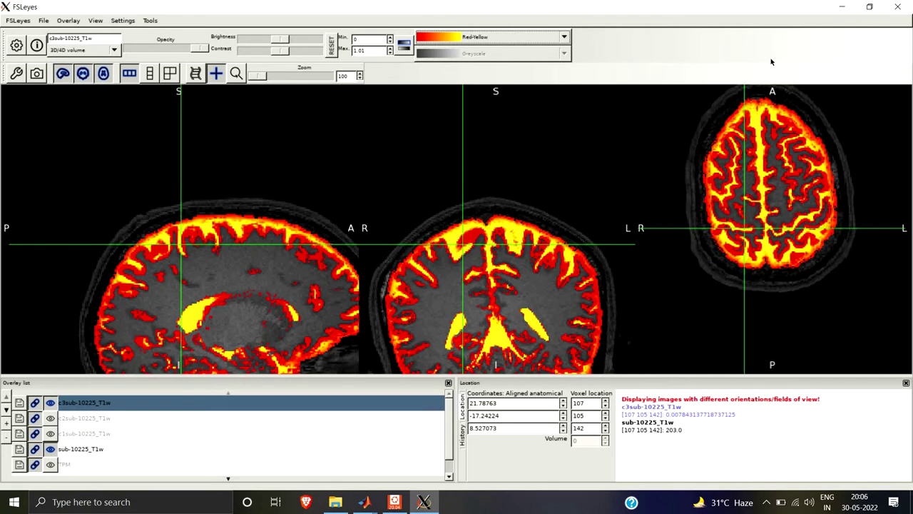
- Switch to MATLAB and begin a command assigning niftiread('') to the variable temp
{"action": "left_click", "coordinate": [843, 7]}
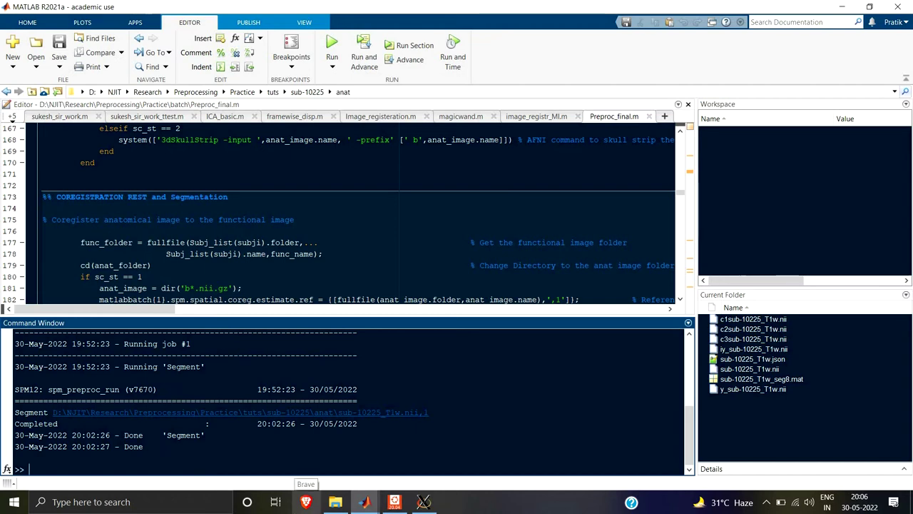
{"action": "type", "text": "temp = niftiread"}
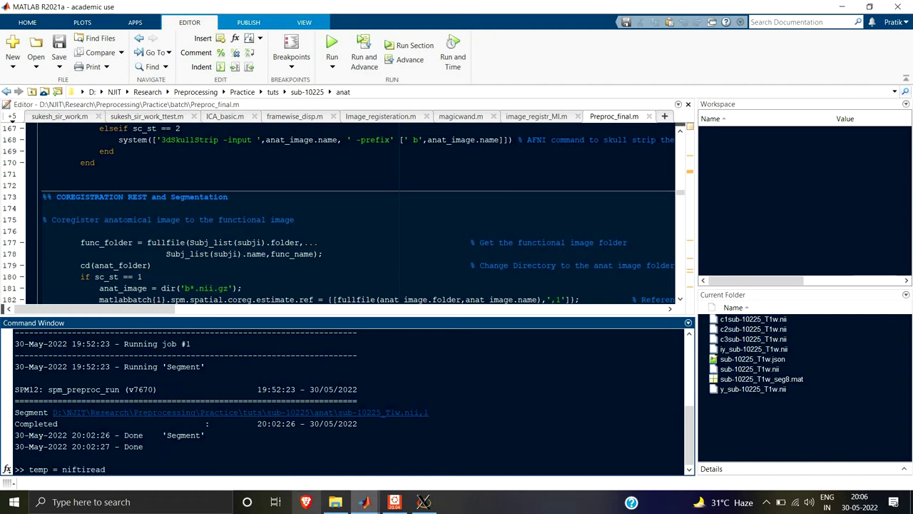
{"action": "type", "text": "()"}
{"action": "type", "text": "'"}
- Complete the niftiread path with the current anat folder and c2sub-10225_T1w.nii, and run the command
{"action": "left_click", "coordinate": [359, 91]}
{"action": "key", "text": "ctrl+c"}
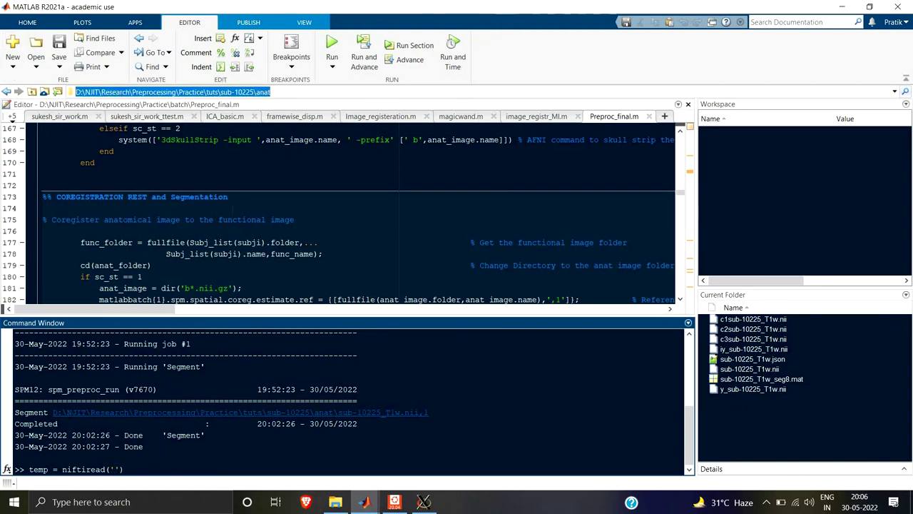
{"action": "left_click", "coordinate": [116, 468]}
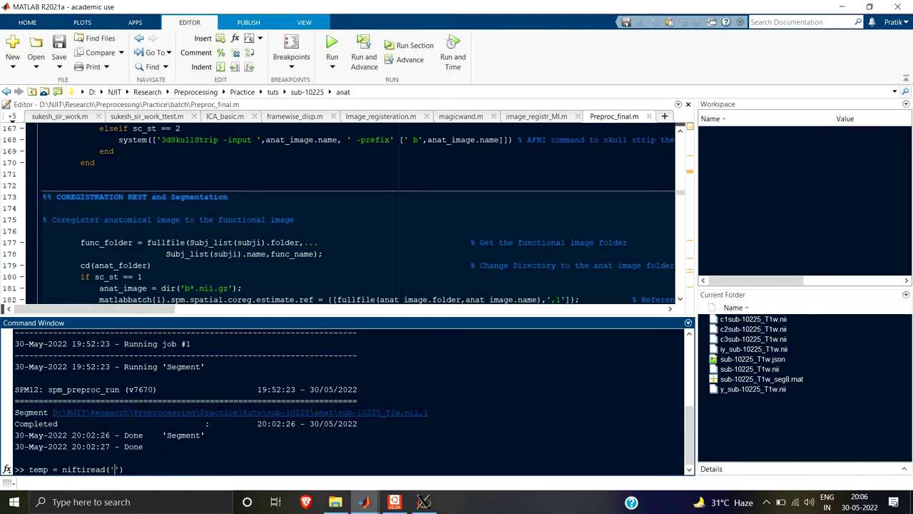
{"action": "key", "text": "ctrl+v"}
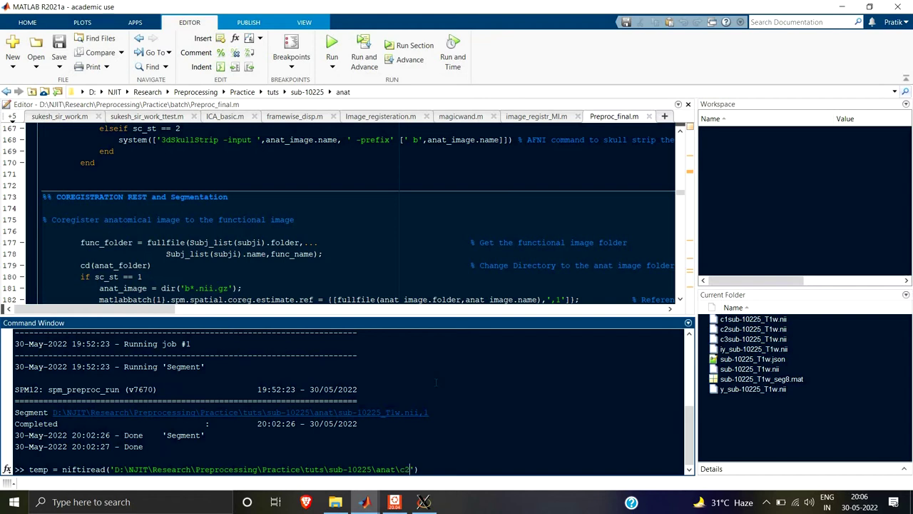
{"action": "type", "text": "\\c2"}
{"action": "key", "text": "Tab"}
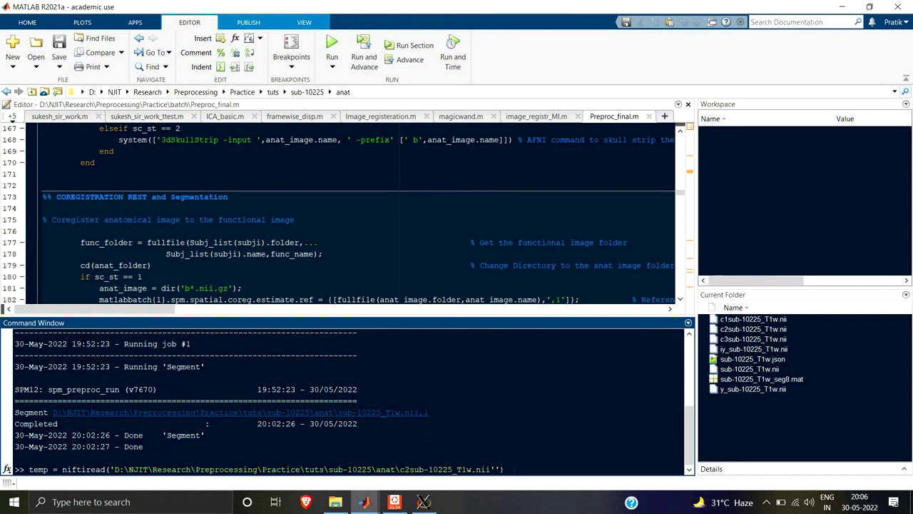
{"action": "key", "text": "BackSpace"}
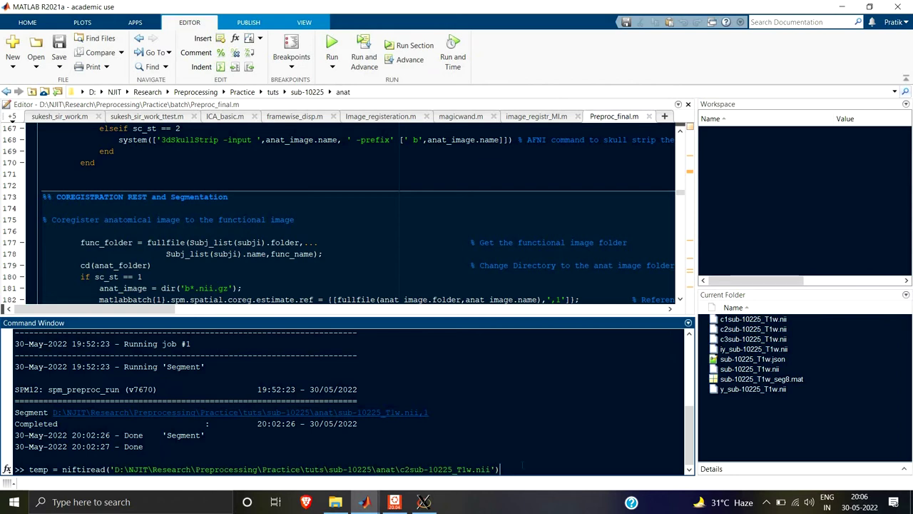
{"action": "key", "text": "Return"}
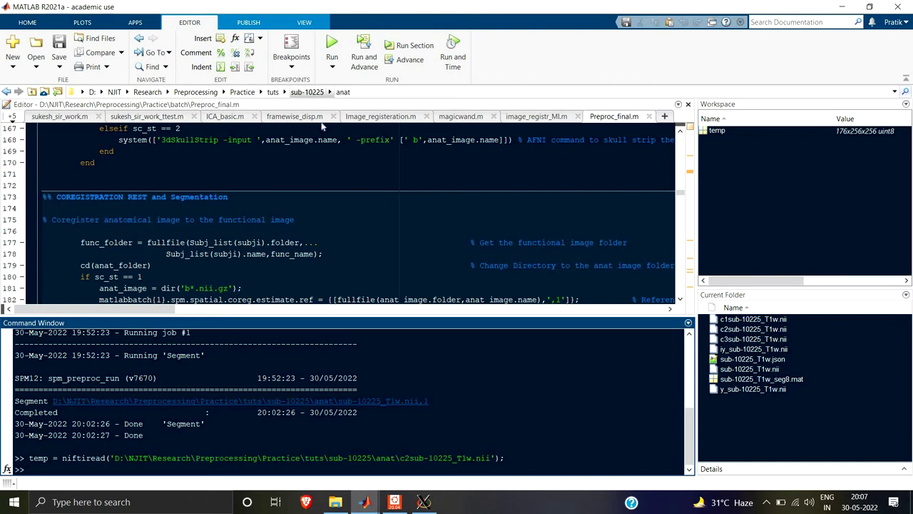
- Change MATLAB's current folder to the func folder of sub-10225
{"action": "left_click", "coordinate": [306, 92]}
{"action": "double_click", "coordinate": [727, 330]}
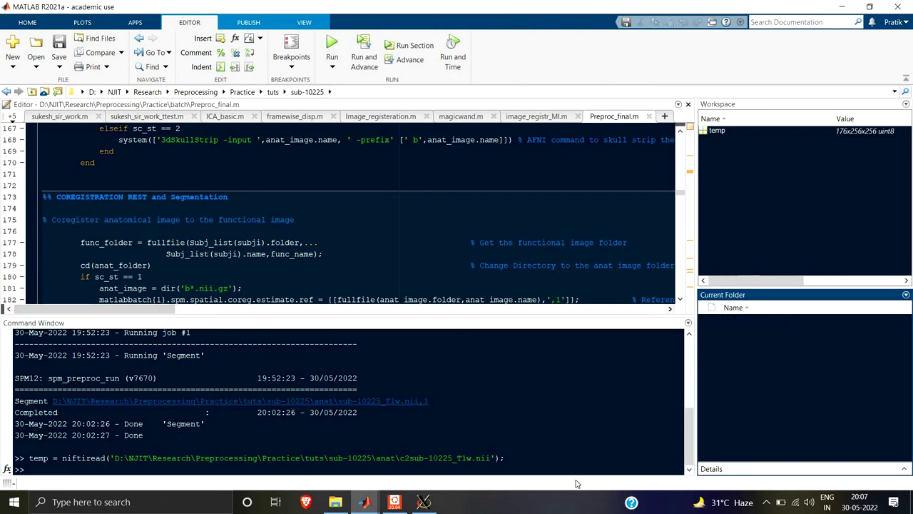
{"action": "left_click", "coordinate": [575, 399]}
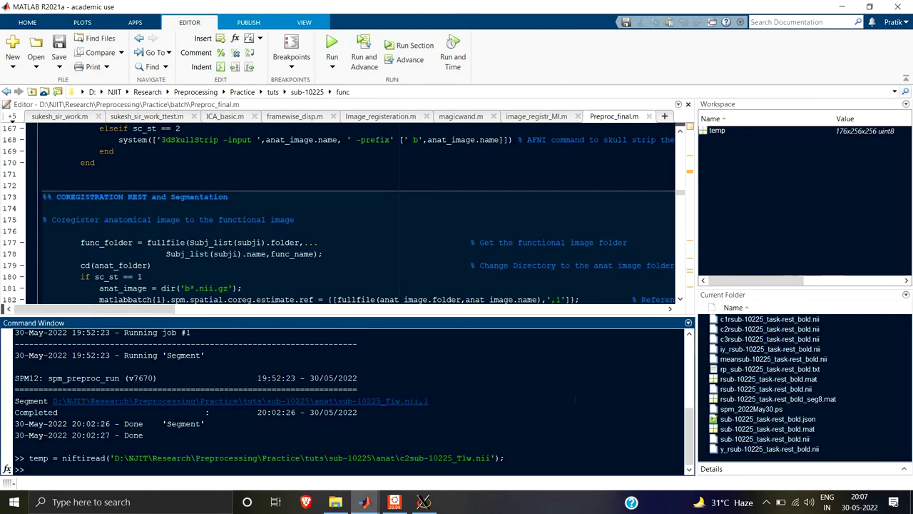
- Recall the previous niftiread command and rename its output variable to temp_func
{"action": "key", "text": "Up"}
{"action": "key", "text": "Left"}
{"action": "key", "text": "Left"}
{"action": "key", "text": "Left"}
{"action": "key", "text": "Left"}
{"action": "key", "text": "Left"}
{"action": "key", "text": "Left"}
{"action": "key", "text": "Left"}
{"action": "key", "text": "Left"}
{"action": "key", "text": "Left"}
{"action": "key", "text": "Left"}
{"action": "key", "text": "Left"}
{"action": "key", "text": "Left"}
{"action": "key", "text": "Left"}
{"action": "key", "text": "Left"}
{"action": "key", "text": "Left"}
{"action": "key", "text": "Left"}
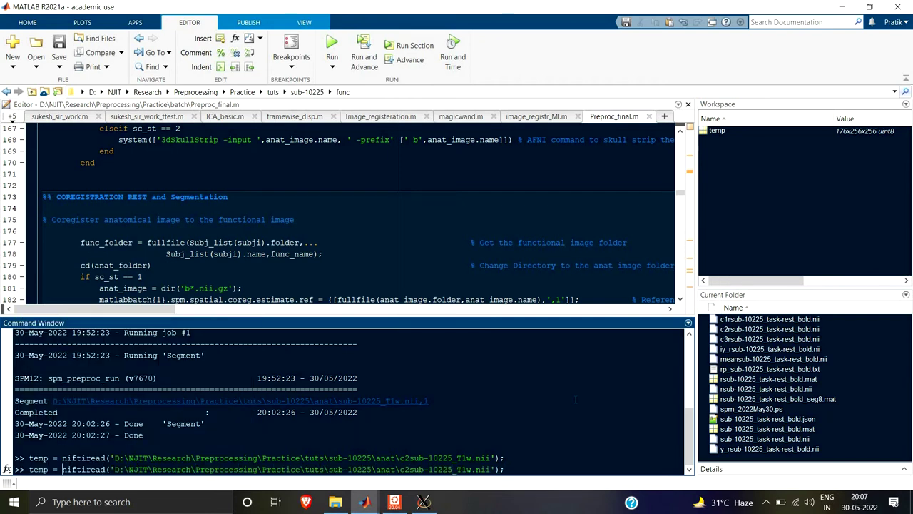
{"action": "type", "text": "_func"}
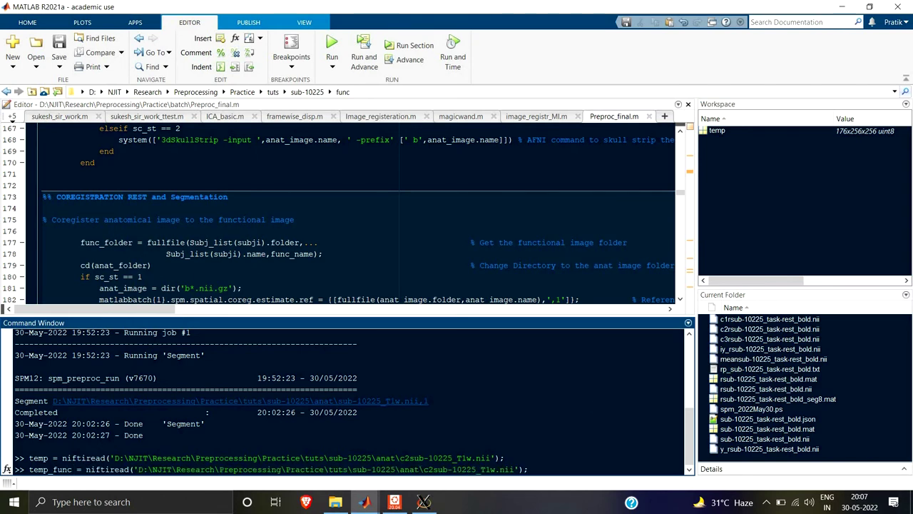
- Change the niftiread path's folder from anat to func and the file name's prefix to r
{"action": "key", "text": "BackSpace"}
{"action": "key", "text": "BackSpace"}
{"action": "key", "text": "BackSpace"}
{"action": "key", "text": "BackSpace"}
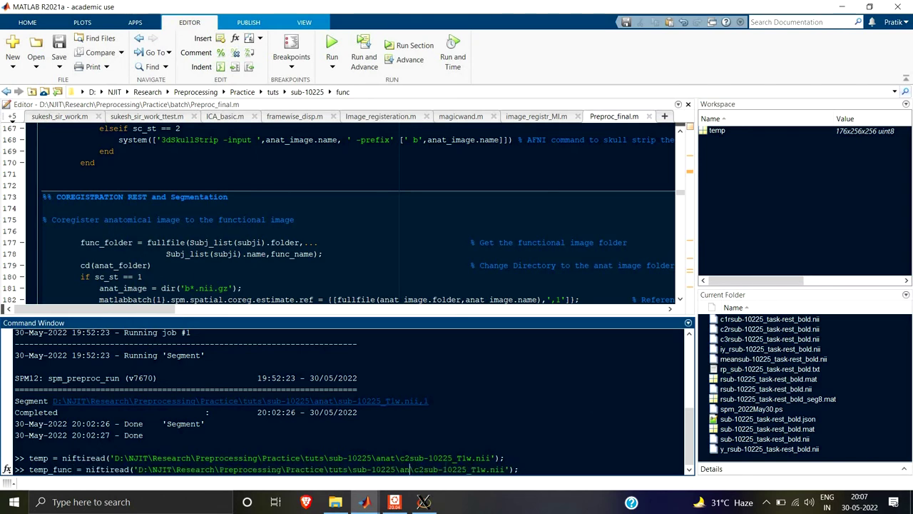
{"action": "type", "text": "func"}
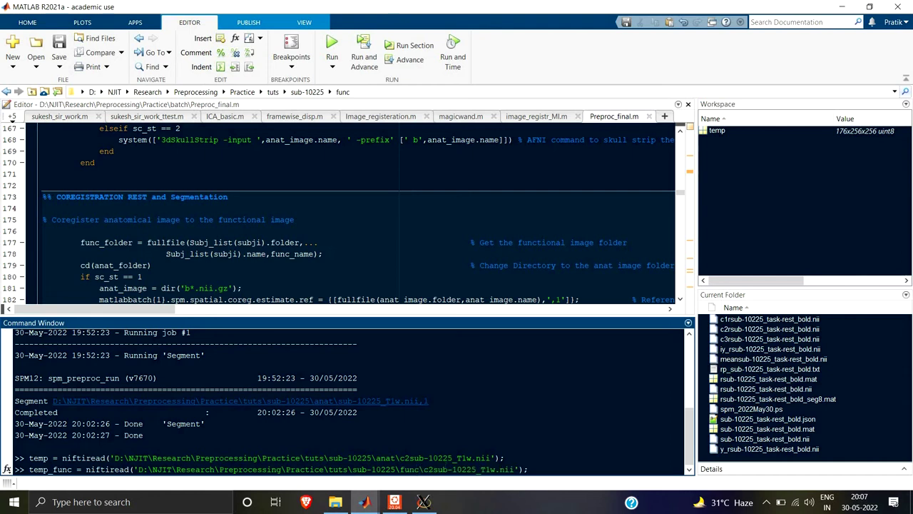
{"action": "key", "text": "BackSpace"}
{"action": "key", "text": "BackSpace"}
{"action": "type", "text": "r"}
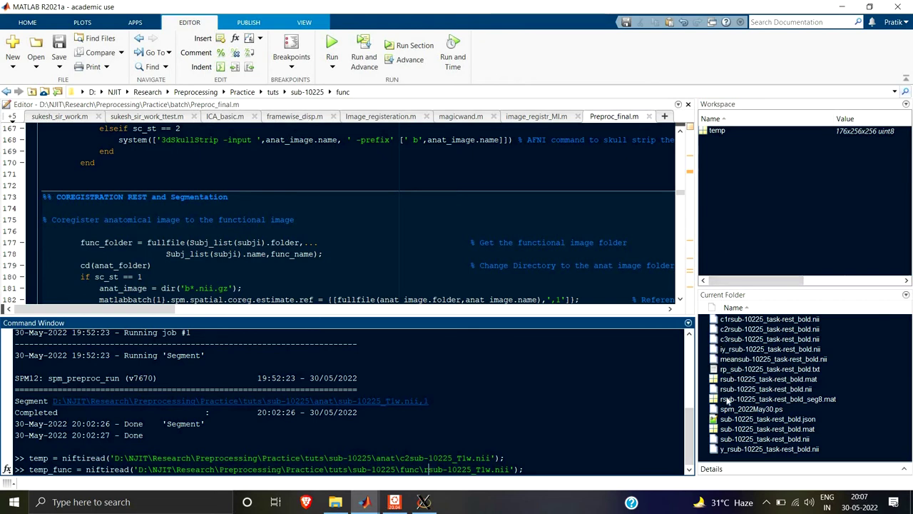
- Complete the path's file name as rsub-10225_task-rest_bold.nii, matching the realigned image in the func folder
{"action": "left_click", "coordinate": [778, 400]}
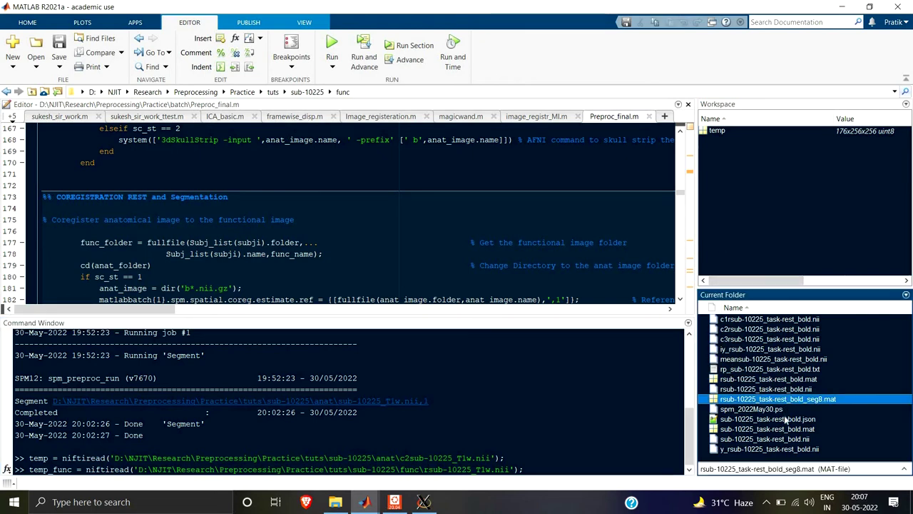
{"action": "left_click", "coordinate": [763, 380]}
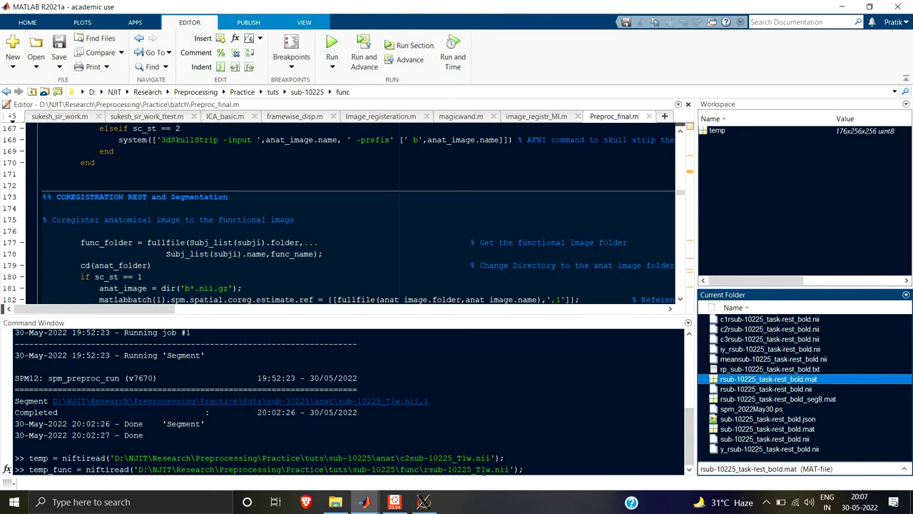
{"action": "left_click", "coordinate": [412, 472]}
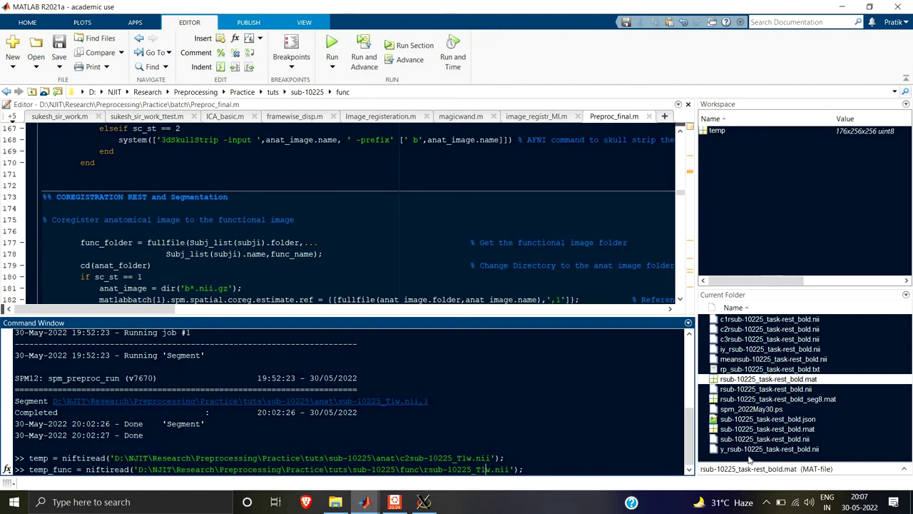
{"action": "key", "text": "End"}
{"action": "key", "text": "Left"}
{"action": "key", "text": "Left"}
{"action": "key", "text": "Left"}
{"action": "key", "text": "BackSpace"}
{"action": "key", "text": "BackSpace"}
{"action": "key", "text": "BackSpace"}
{"action": "type", "text": "rest"}
{"action": "key", "text": "BackSpace"}
{"action": "key", "text": "BackSpace"}
{"action": "key", "text": "BackSpace"}
{"action": "key", "text": "BackSpace"}
{"action": "key", "text": "Tab"}
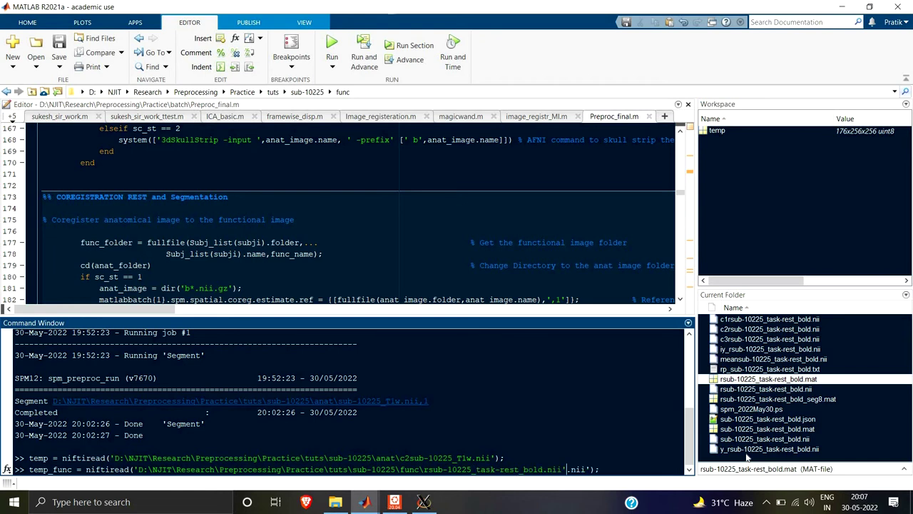
- Remove the leftover .nii' text after the completed file name and run the temp_func niftiread command
{"action": "key", "text": "Delete"}
{"action": "key", "text": "Delete"}
{"action": "key", "text": "Delete"}
{"action": "key", "text": "Delete"}
{"action": "key", "text": "Delete"}
{"action": "key", "text": "Delete"}
{"action": "key", "text": "Return"}
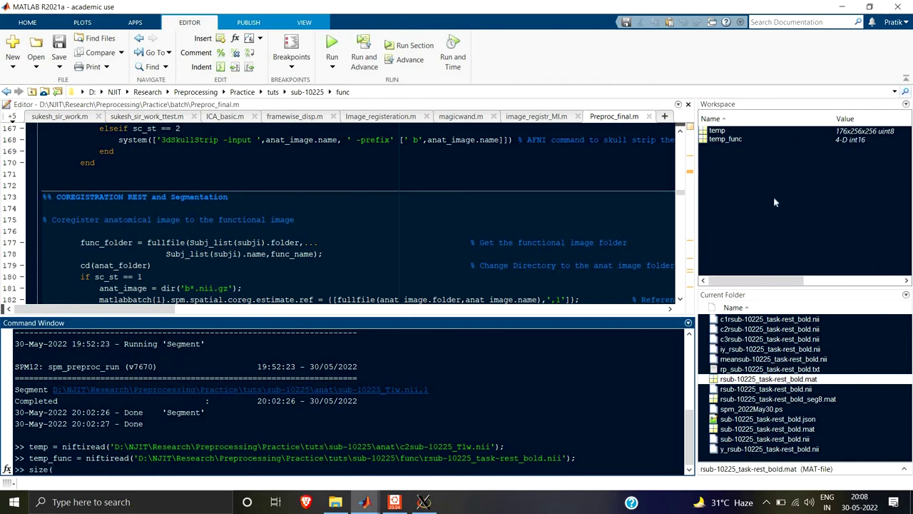
- Run size(temp_func) and compare the functional image's dimensions with those of temp
{"action": "type", "text": "size(temp_func)"}
{"action": "key", "text": "Return"}
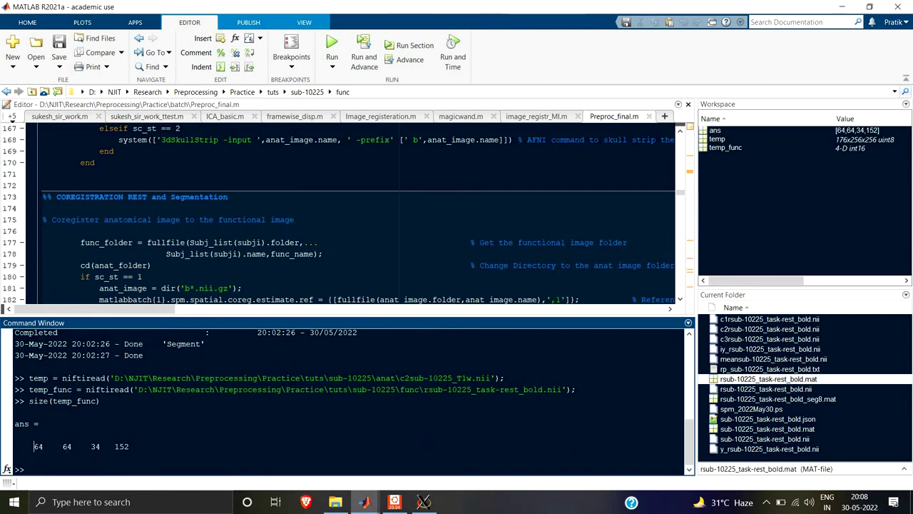
{"action": "left_click_drag", "start_coordinate": [33, 446], "coordinate": [130, 446]}
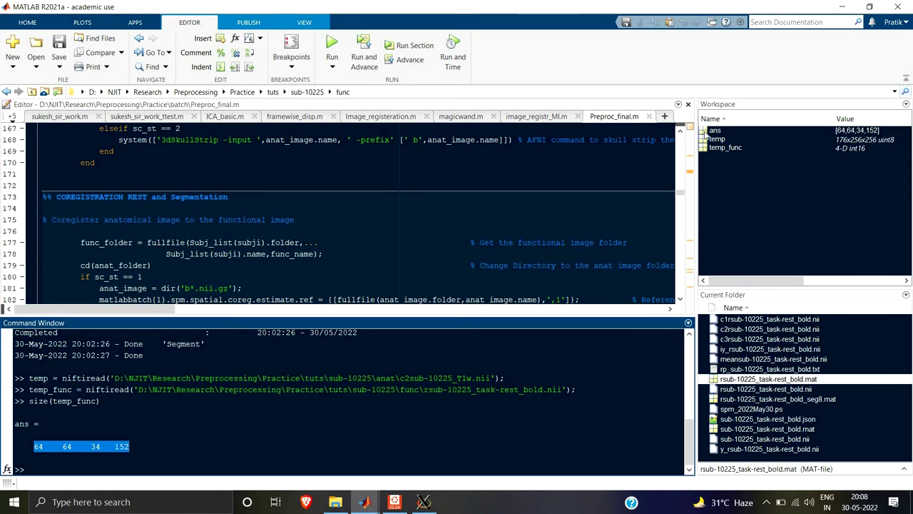
{"action": "left_click", "coordinate": [896, 133]}
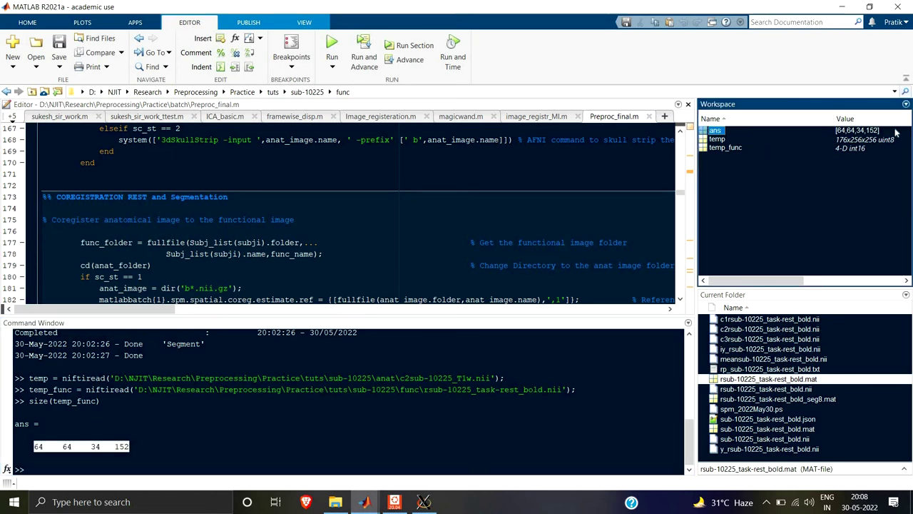
{"action": "left_click", "coordinate": [856, 141]}
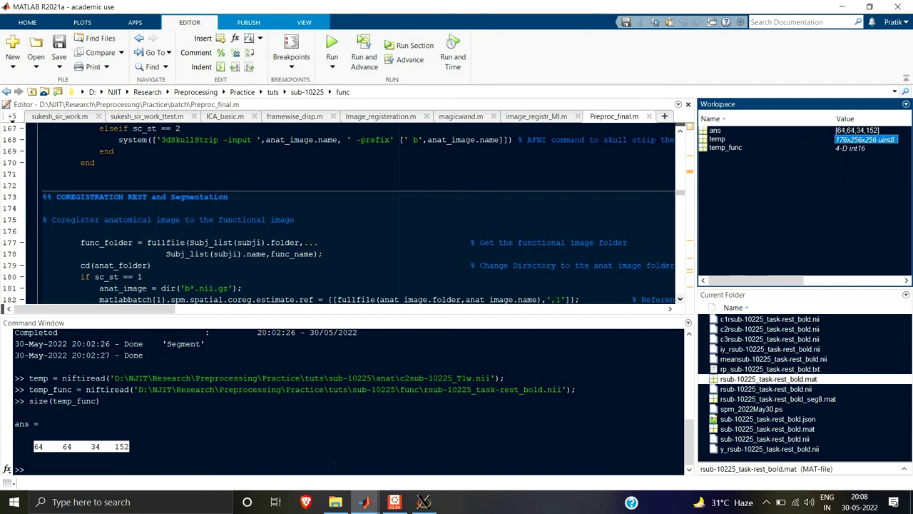
- Bring the SPM12 windows and the Batch Editor to the front
{"action": "left_click", "coordinate": [364, 501]}
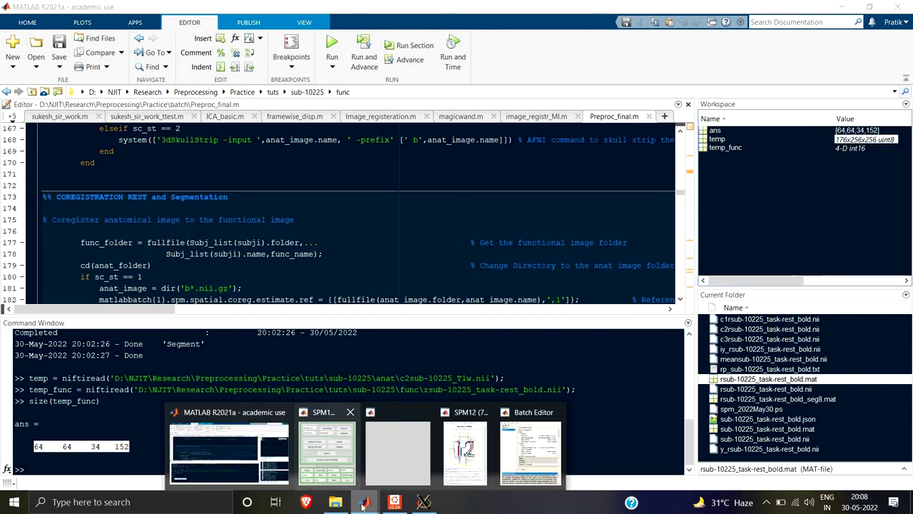
{"action": "left_click", "coordinate": [326, 451]}
{"action": "left_click", "coordinate": [364, 501]}
{"action": "left_click", "coordinate": [397, 450]}
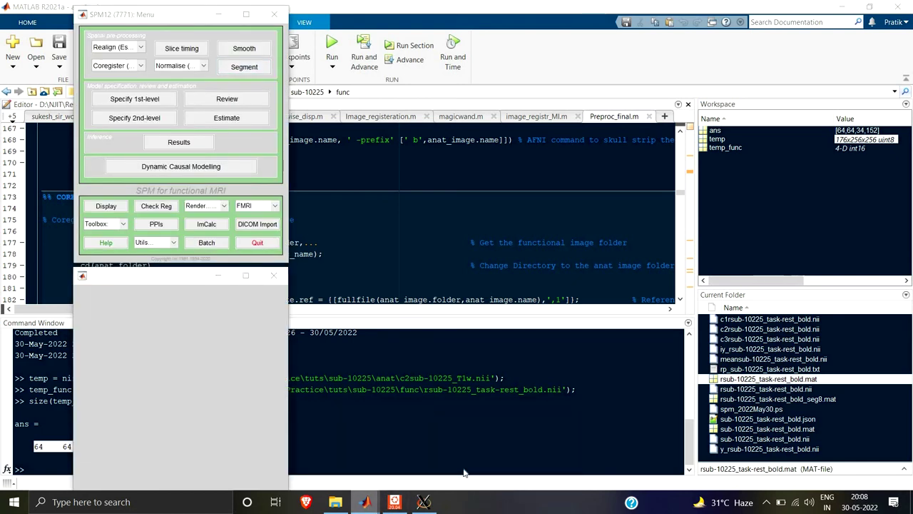
{"action": "left_click", "coordinate": [365, 502]}
{"action": "left_click", "coordinate": [421, 451]}
{"action": "left_click", "coordinate": [365, 501]}
{"action": "left_click", "coordinate": [519, 451]}
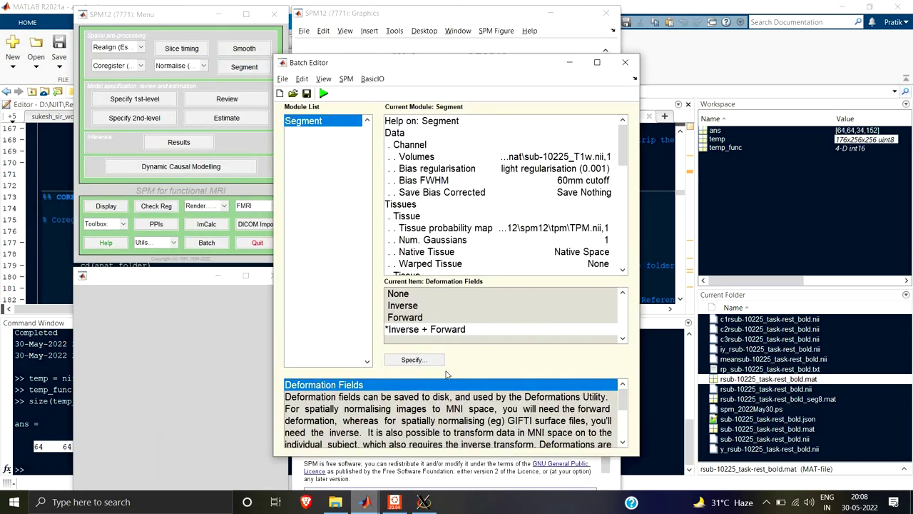
- Add an Image Calculator module to the batch and delete the Segment module
{"action": "left_click", "coordinate": [346, 79]}
{"action": "mouse_move", "coordinate": [355, 150]}
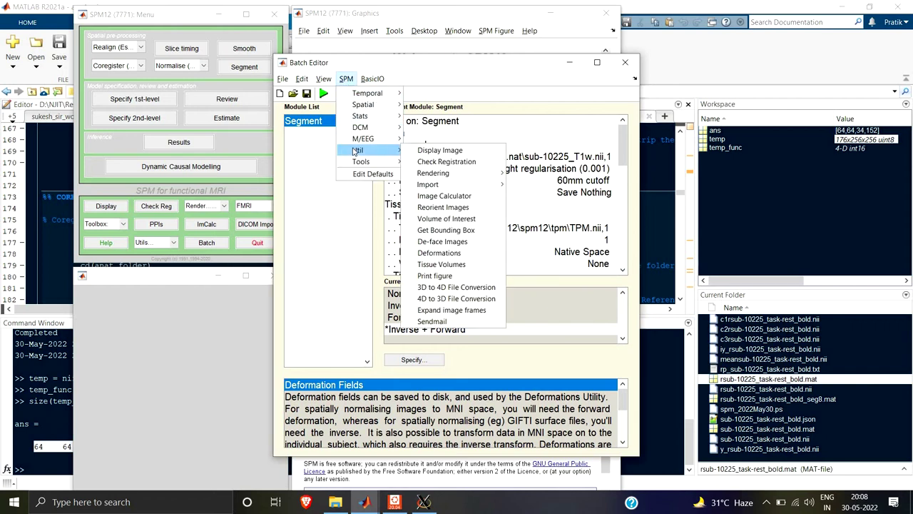
{"action": "left_click", "coordinate": [440, 230]}
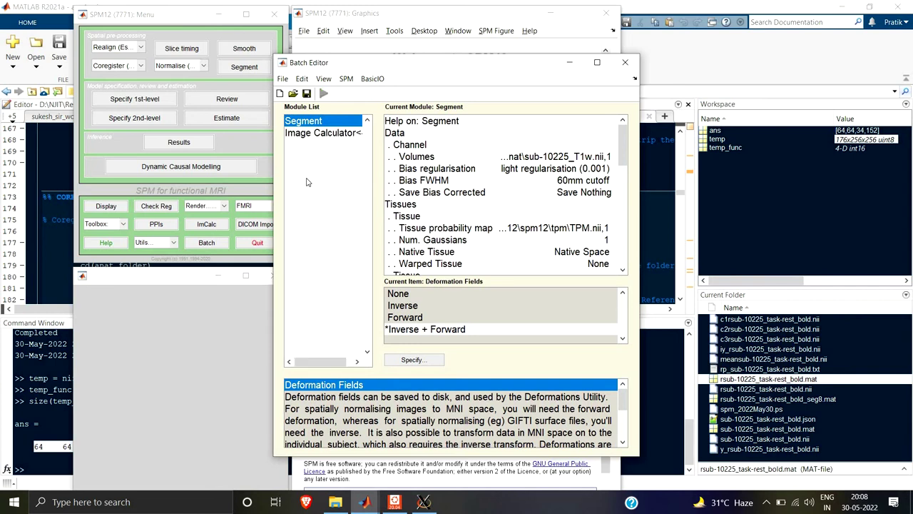
{"action": "left_click", "coordinate": [321, 132]}
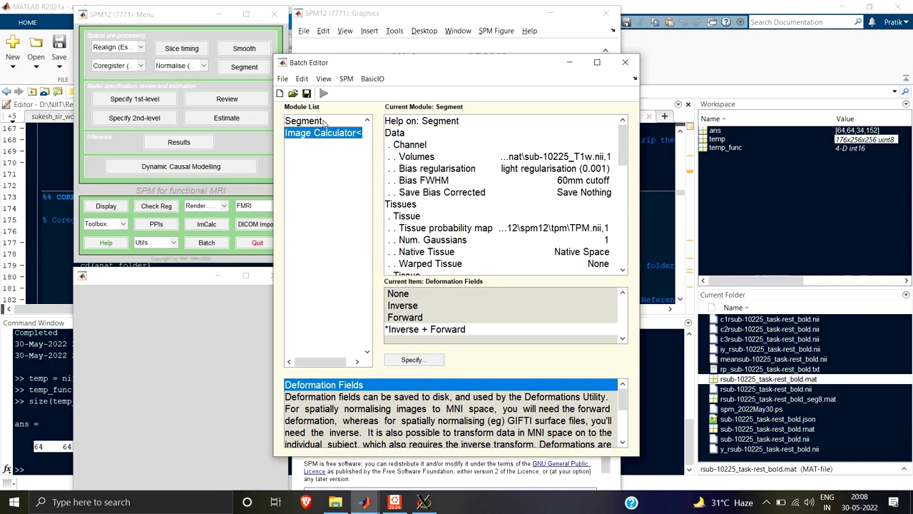
{"action": "left_click", "coordinate": [319, 121]}
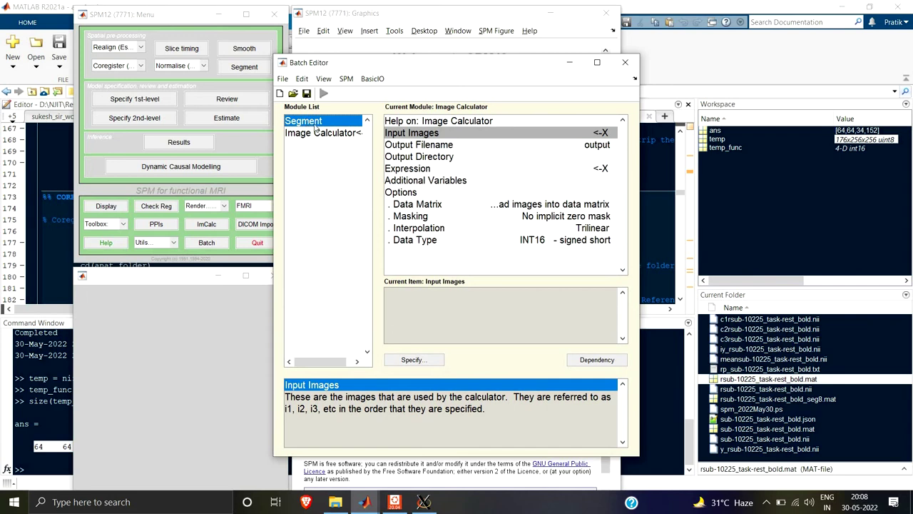
{"action": "right_click", "coordinate": [317, 127]}
{"action": "left_click", "coordinate": [333, 136]}
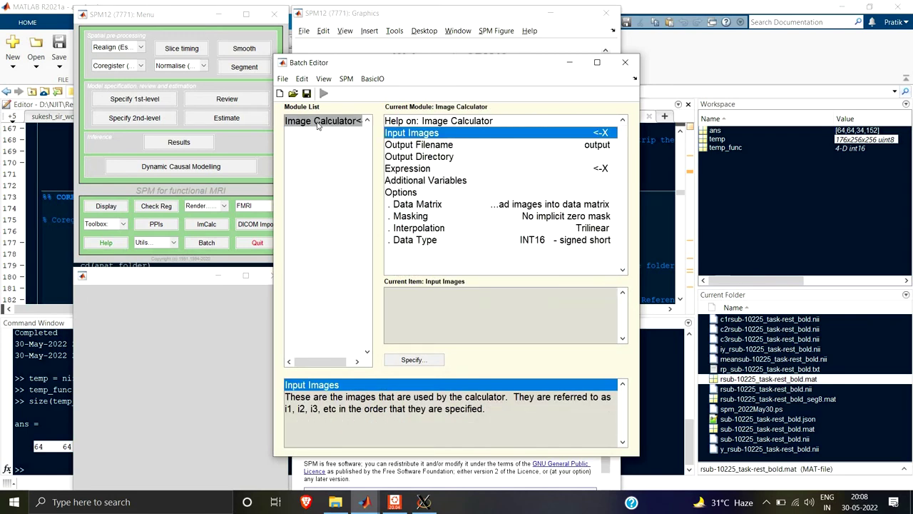
- Set the Image Calculator's input images to rsub-10225_task-rest_bold.nii,1 from func, followed by c2sub-10225_T1w.nii,1 from anat
{"action": "double_click", "coordinate": [415, 136]}
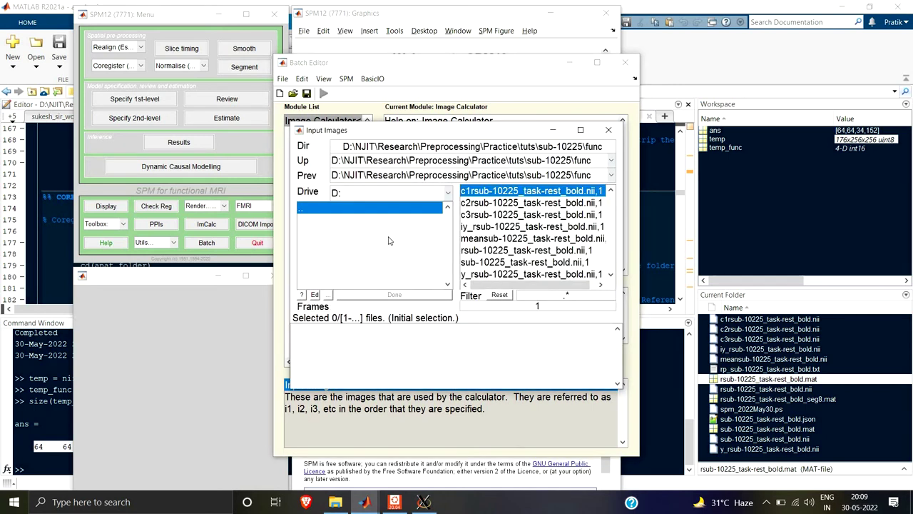
{"action": "left_click", "coordinate": [472, 251]}
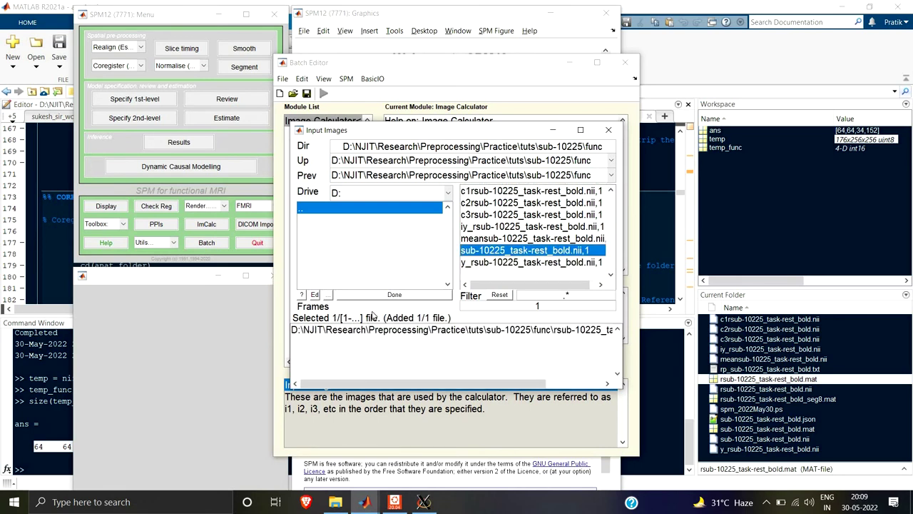
{"action": "double_click", "coordinate": [357, 208]}
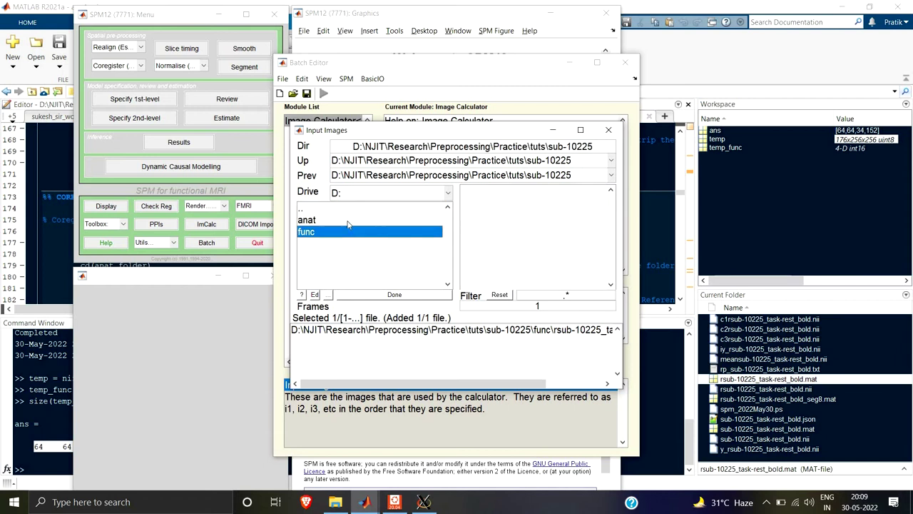
{"action": "left_click", "coordinate": [362, 221]}
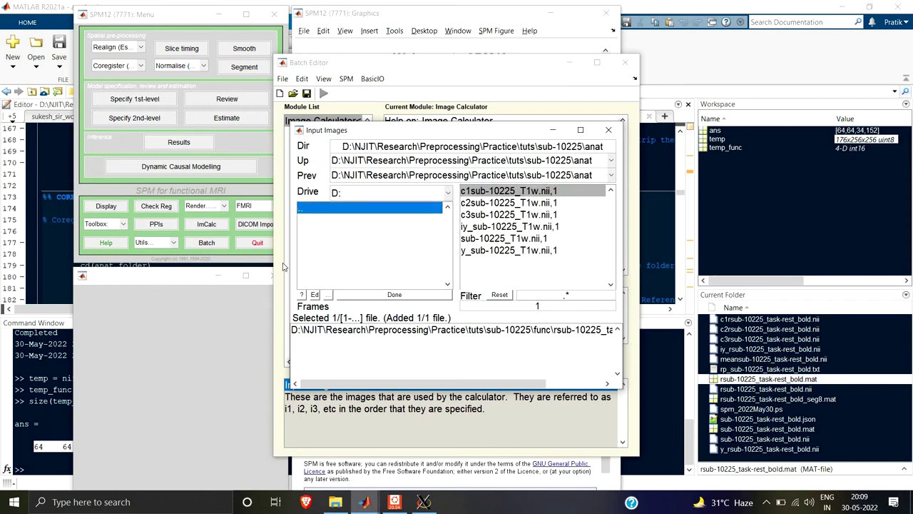
{"action": "left_click", "coordinate": [482, 203]}
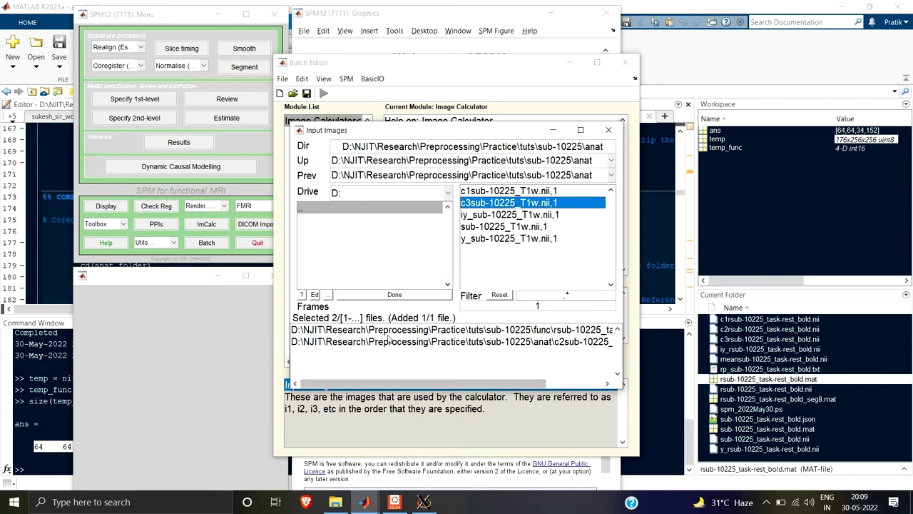
{"action": "left_click", "coordinate": [395, 295]}
- Set the Image Calculator's output filename to WM_MASK99
{"action": "left_click", "coordinate": [436, 145]}
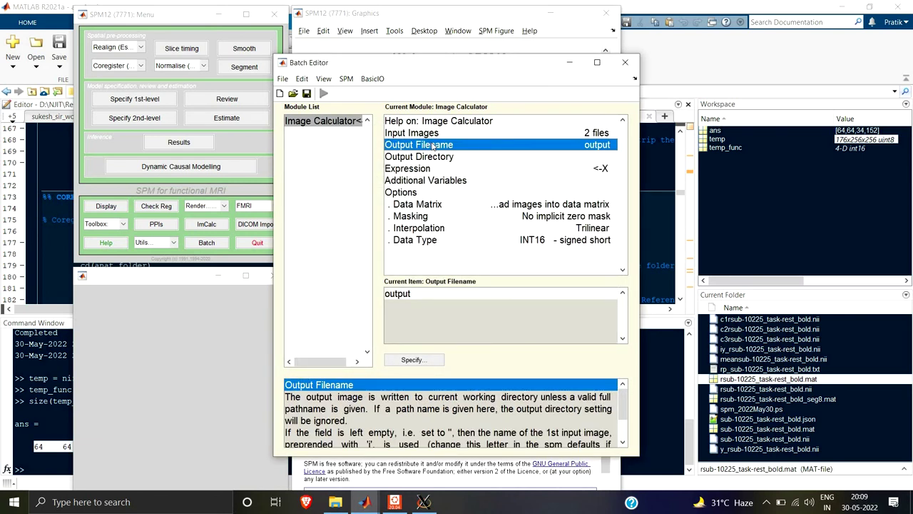
{"action": "double_click", "coordinate": [433, 145]}
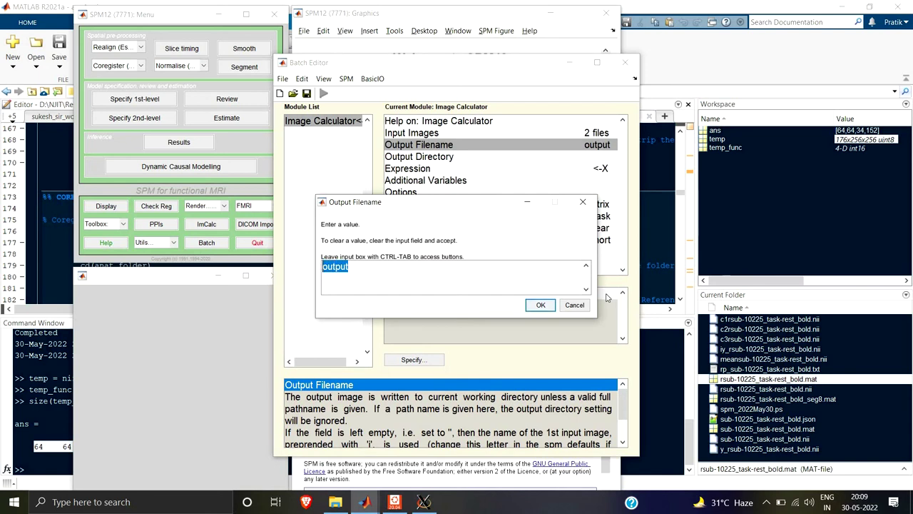
{"action": "type", "text": "WM"}
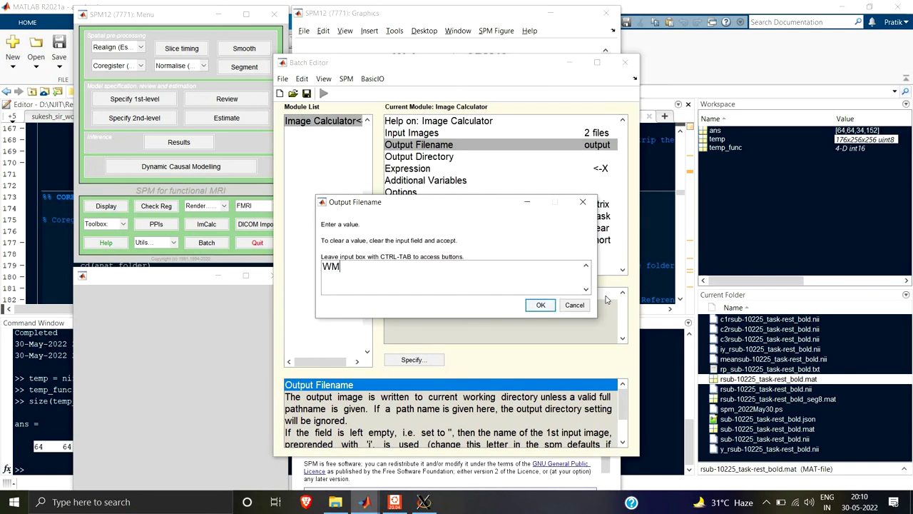
{"action": "type", "text": "_MASK99"}
{"action": "left_click", "coordinate": [540, 305]}
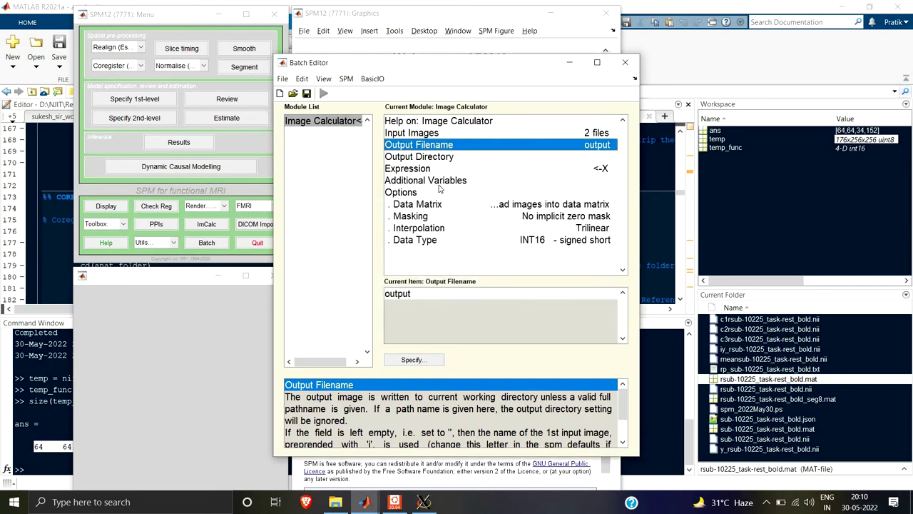
- Set the output directory to the anat folder of sub-10225
{"action": "double_click", "coordinate": [436, 158]}
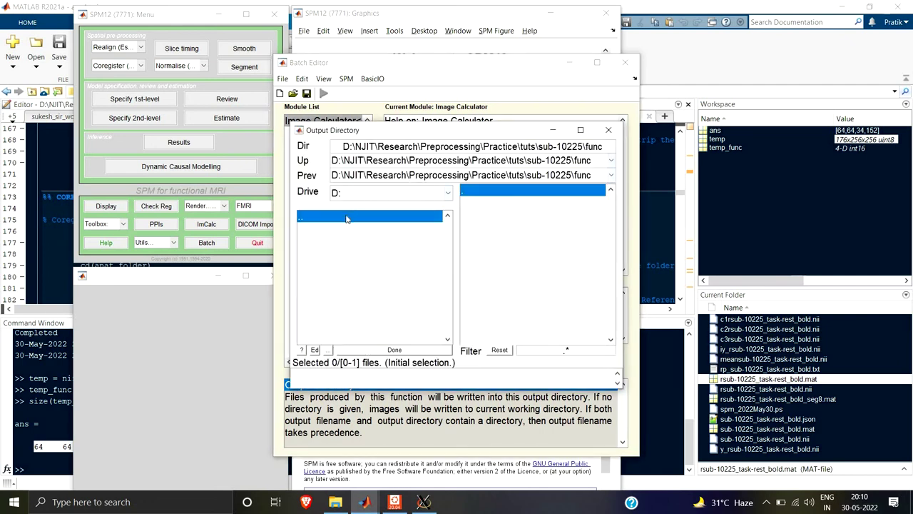
{"action": "double_click", "coordinate": [349, 217]}
{"action": "left_click", "coordinate": [349, 230]}
{"action": "double_click", "coordinate": [349, 230]}
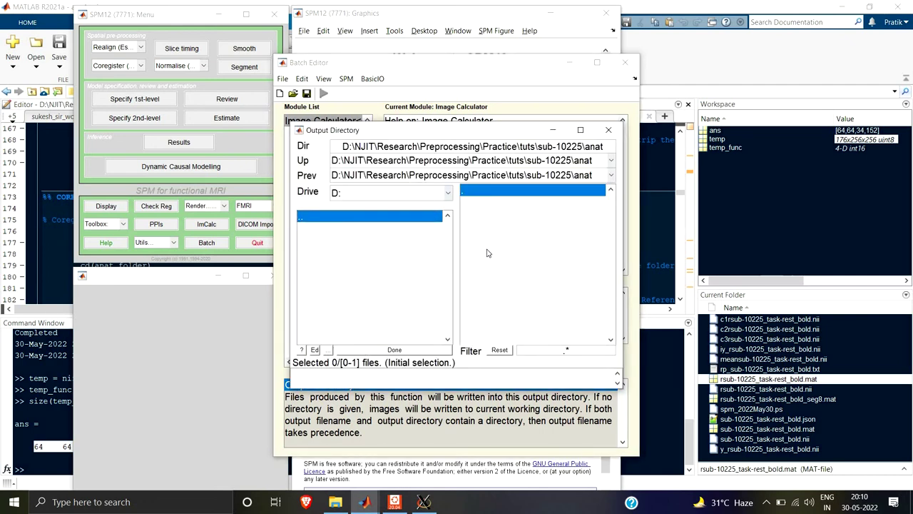
{"action": "left_click", "coordinate": [495, 292]}
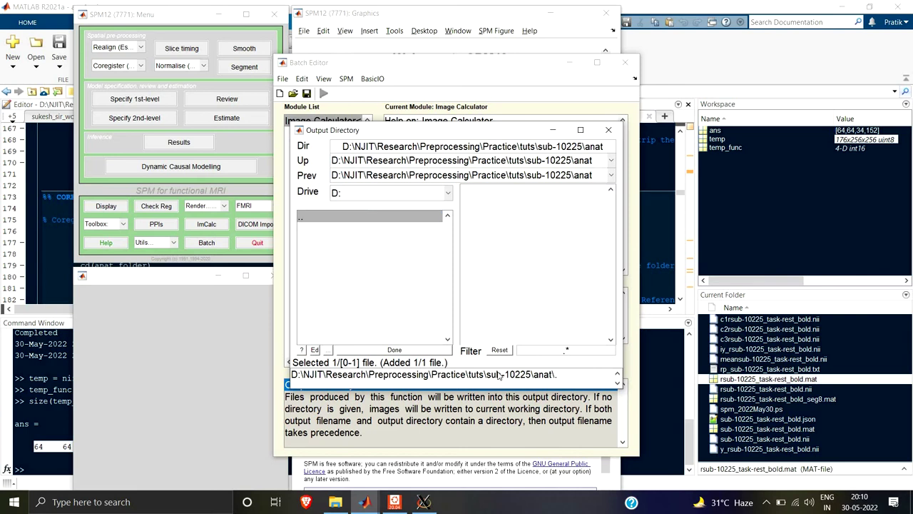
{"action": "left_click", "coordinate": [394, 350]}
- Review the Image Calculator's example expressions and check the order of the two selected input images
{"action": "left_click", "coordinate": [417, 169]}
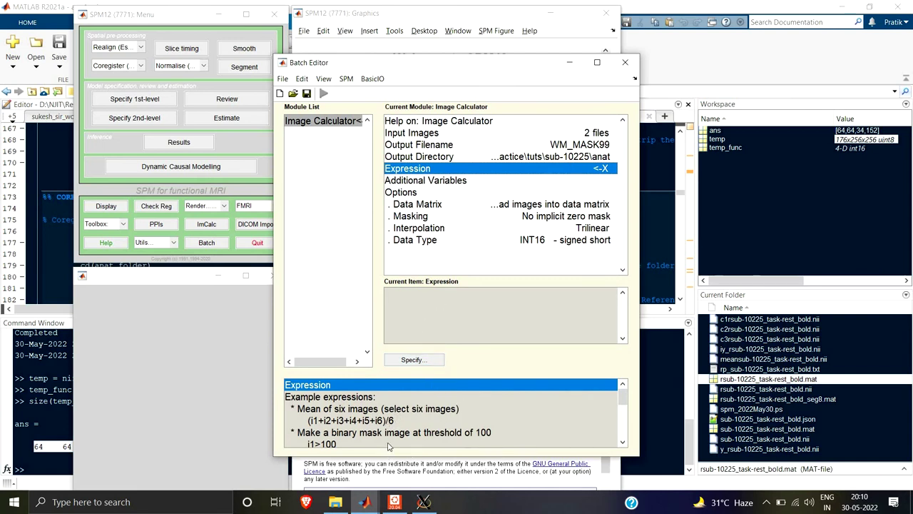
{"action": "scroll", "coordinate": [390, 442], "scroll_direction": "down", "scroll_amount": 1}
{"action": "scroll", "coordinate": [356, 431], "scroll_direction": "up", "scroll_amount": 1}
{"action": "scroll", "coordinate": [332, 421], "scroll_direction": "down", "scroll_amount": 1}
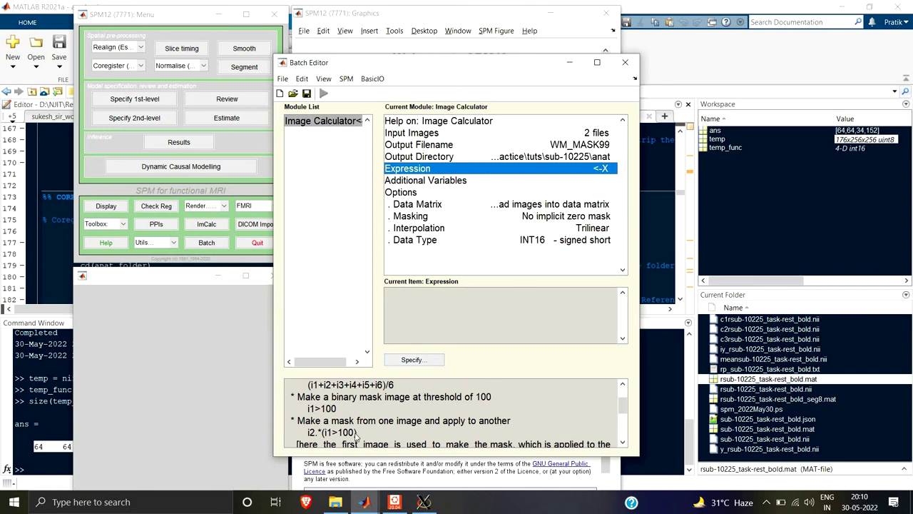
{"action": "double_click", "coordinate": [587, 133]}
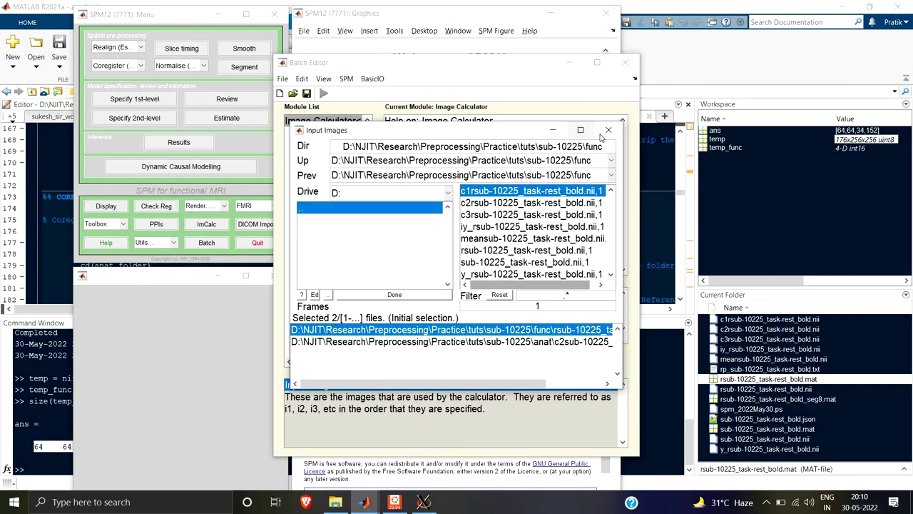
{"action": "left_click", "coordinate": [607, 130]}
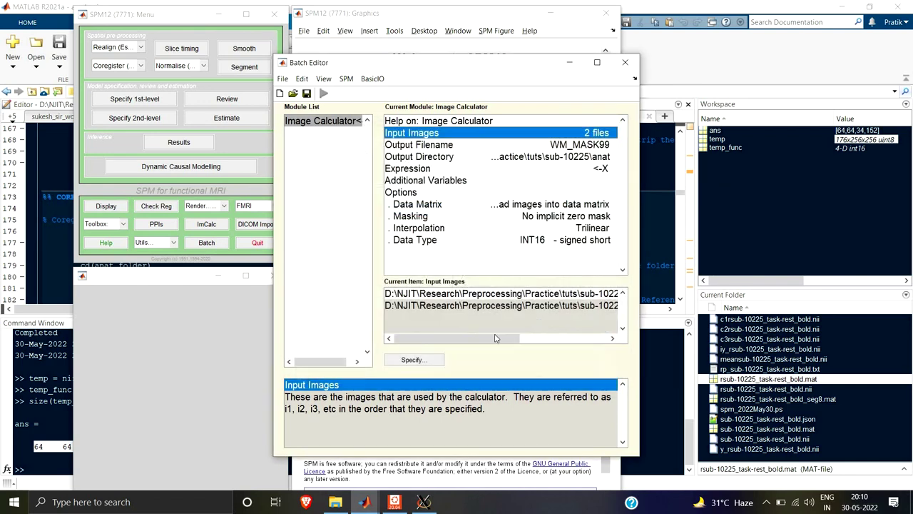
{"action": "left_click", "coordinate": [556, 343]}
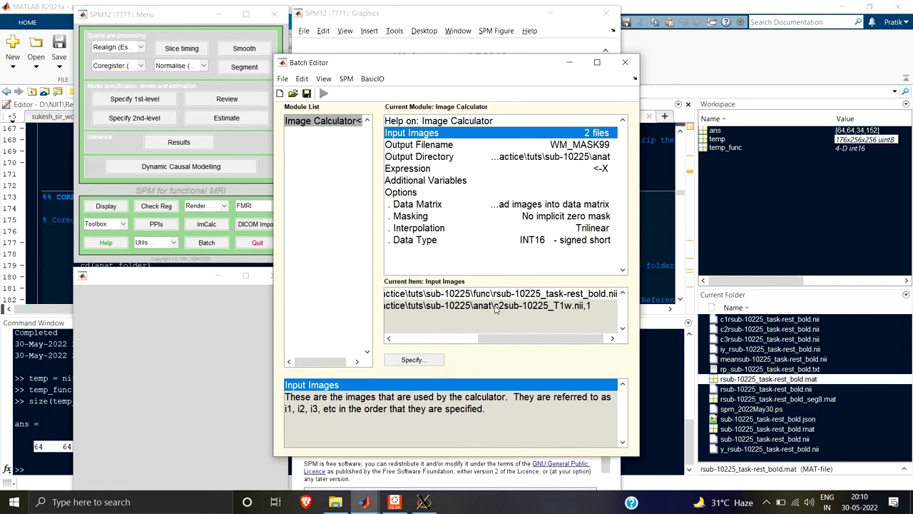
- Set the Image Calculator's expression to i2>0.99 to threshold the white matter map
{"action": "left_click", "coordinate": [410, 171]}
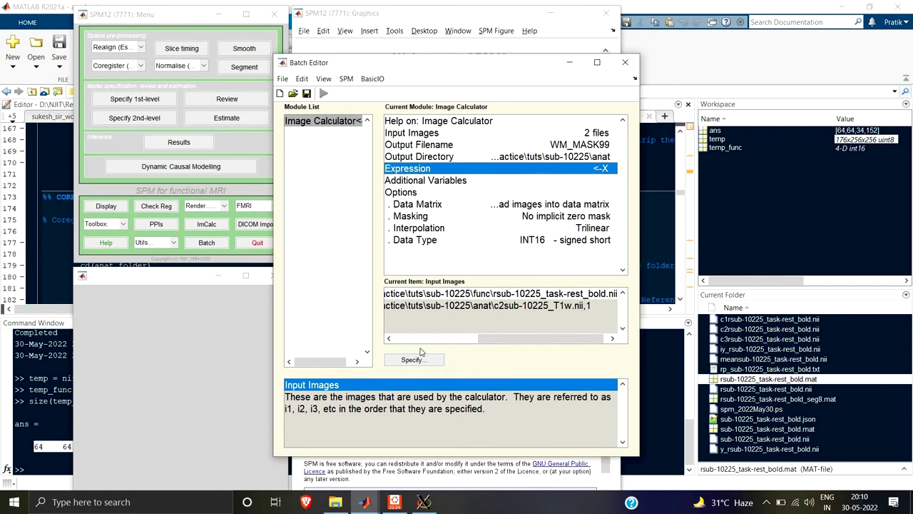
{"action": "left_click", "coordinate": [414, 360]}
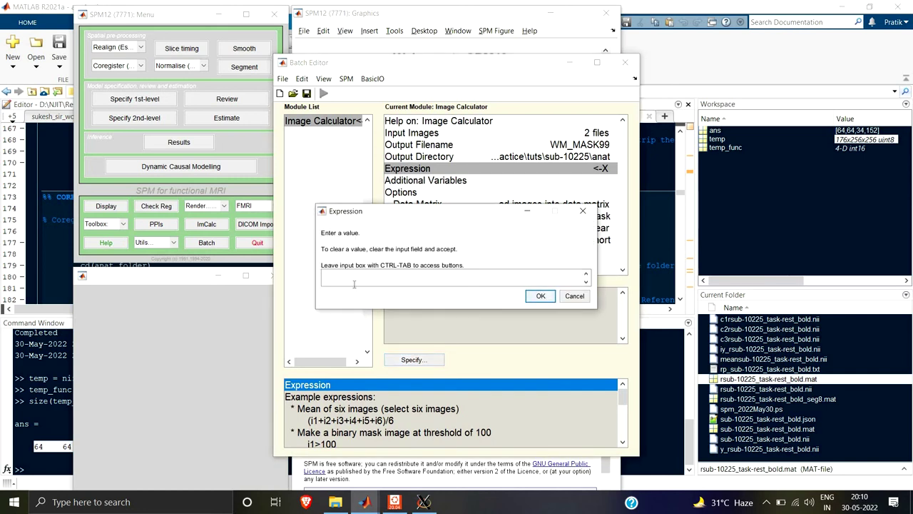
{"action": "type", "text": "i2"}
{"action": "type", "text": ">0"}
{"action": "type", "text": "/99"}
{"action": "key", "text": "BackSpace"}
{"action": "key", "text": "BackSpace"}
{"action": "key", "text": "BackSpace"}
{"action": "type", "text": ".99"}
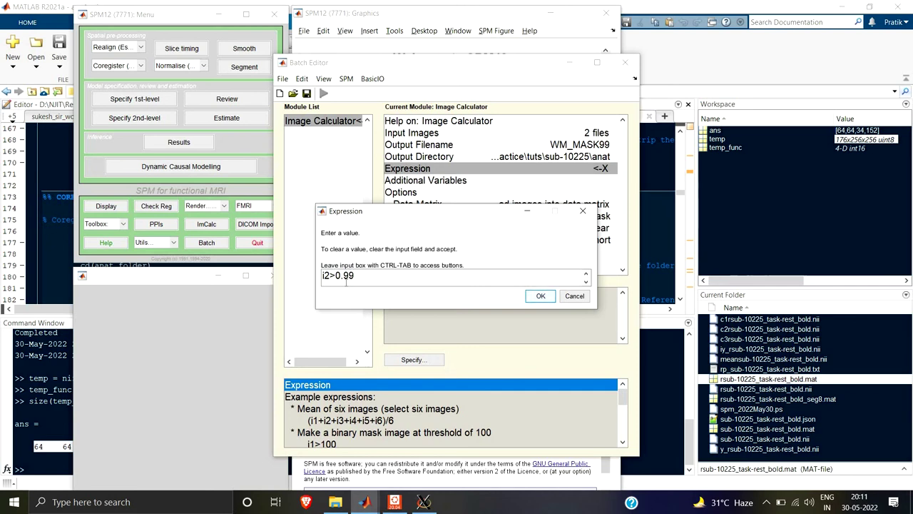
{"action": "left_click", "coordinate": [539, 296]}
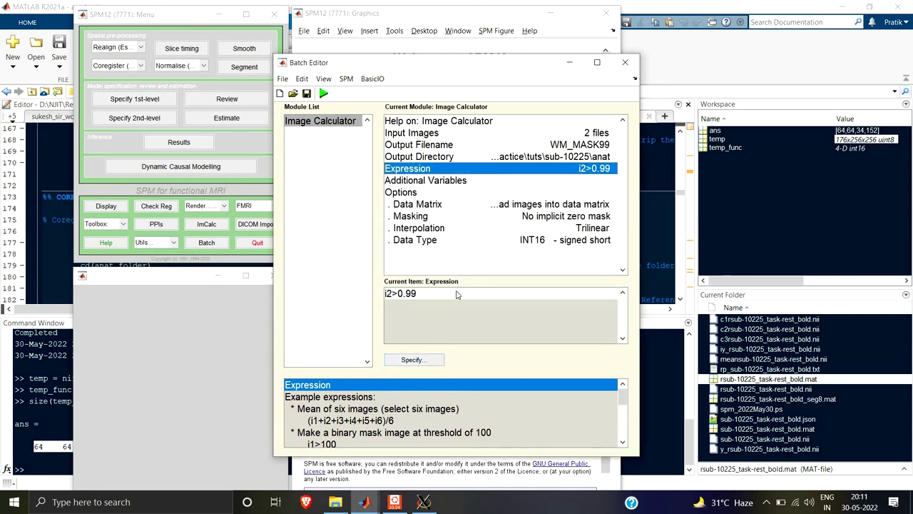
- Check the white matter module's input image paths, additional variables, data matrix and data type settings
{"action": "left_click", "coordinate": [421, 134]}
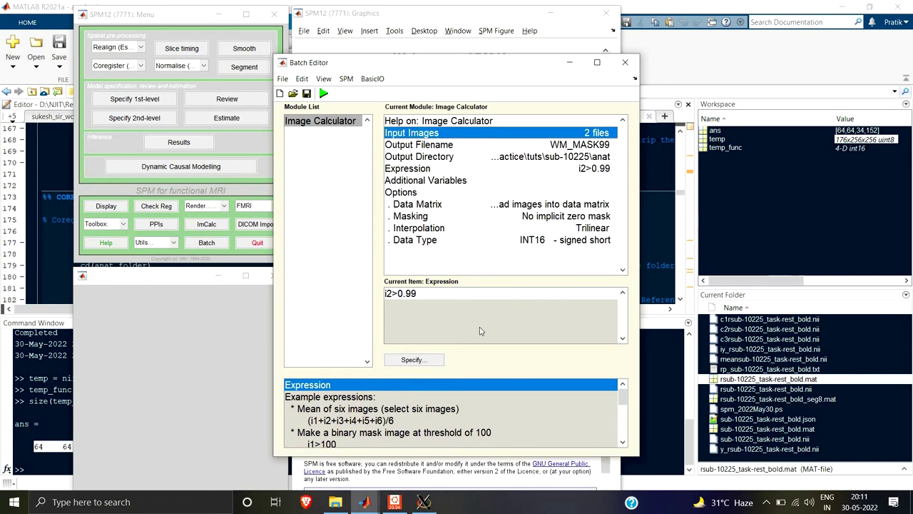
{"action": "left_click_drag", "start_coordinate": [437, 340], "coordinate": [573, 354]}
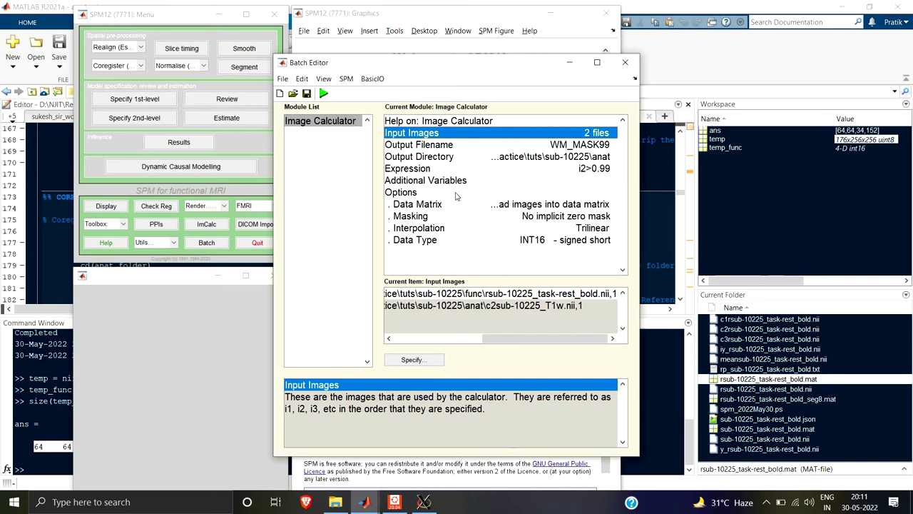
{"action": "left_click", "coordinate": [432, 182]}
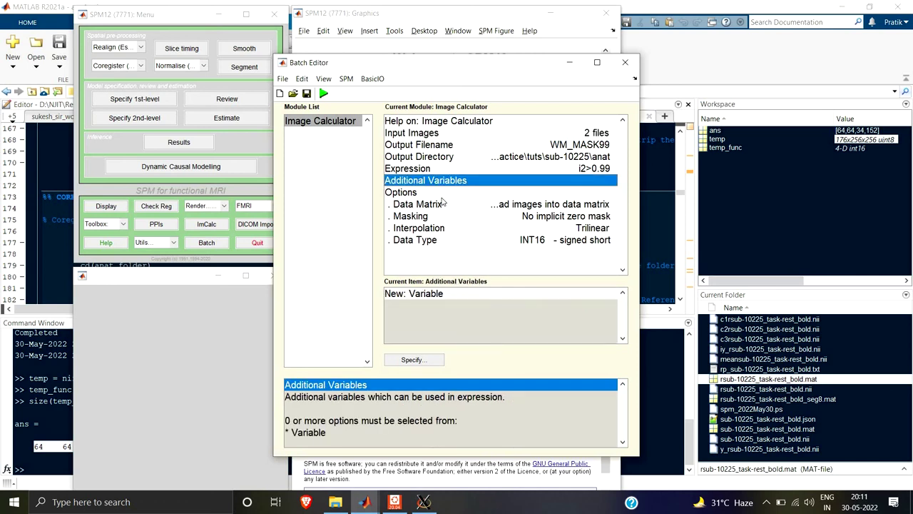
{"action": "left_click", "coordinate": [419, 192]}
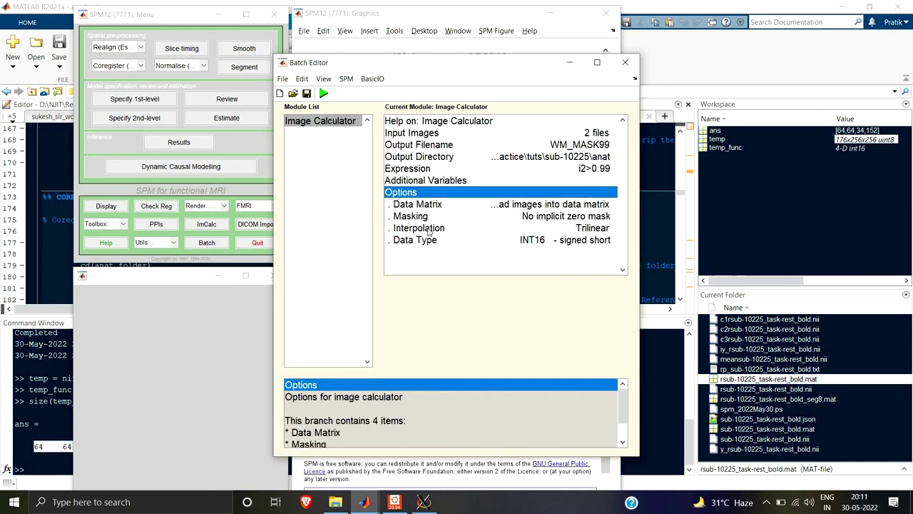
{"action": "left_click", "coordinate": [411, 205]}
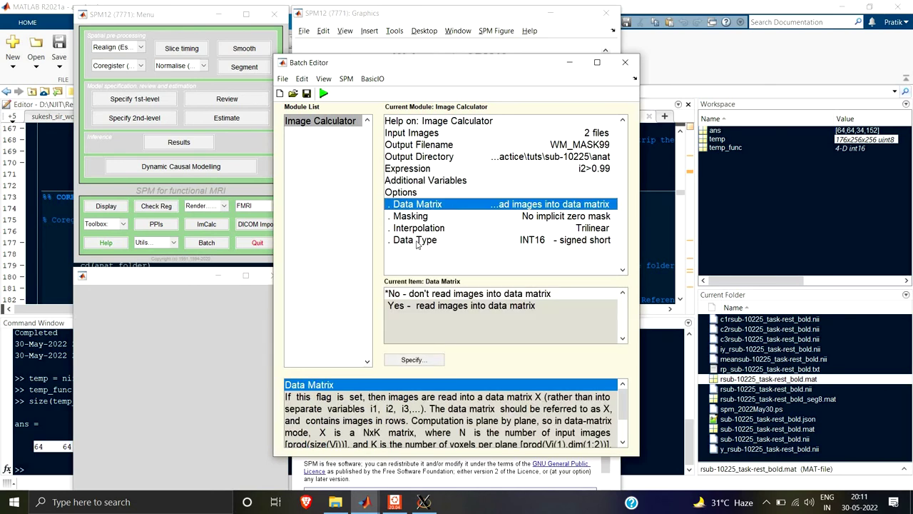
{"action": "left_click", "coordinate": [542, 240]}
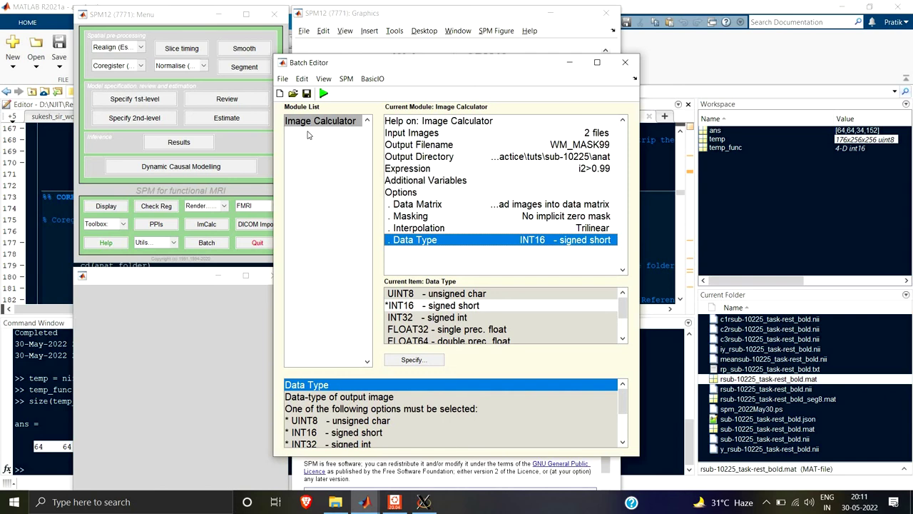
- Add a second Image Calculator module to the batch and select it for editing
{"action": "left_click", "coordinate": [354, 84]}
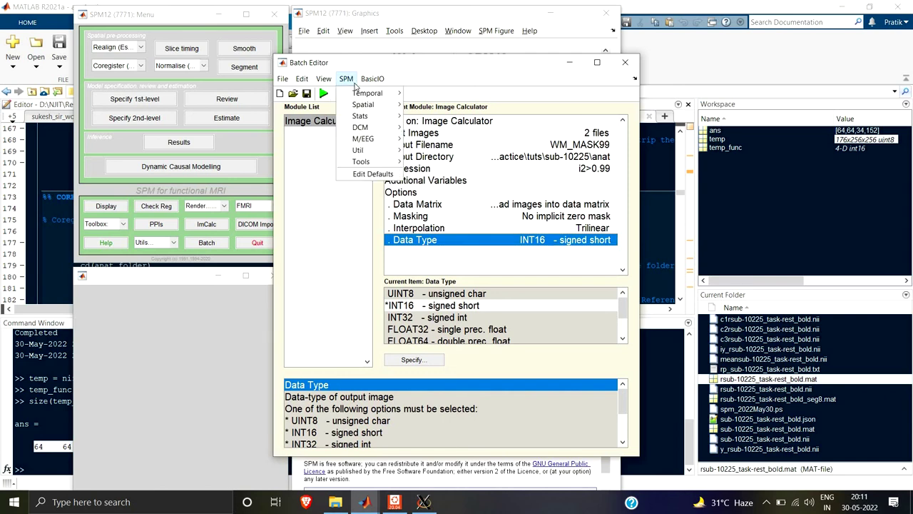
{"action": "mouse_move", "coordinate": [360, 150]}
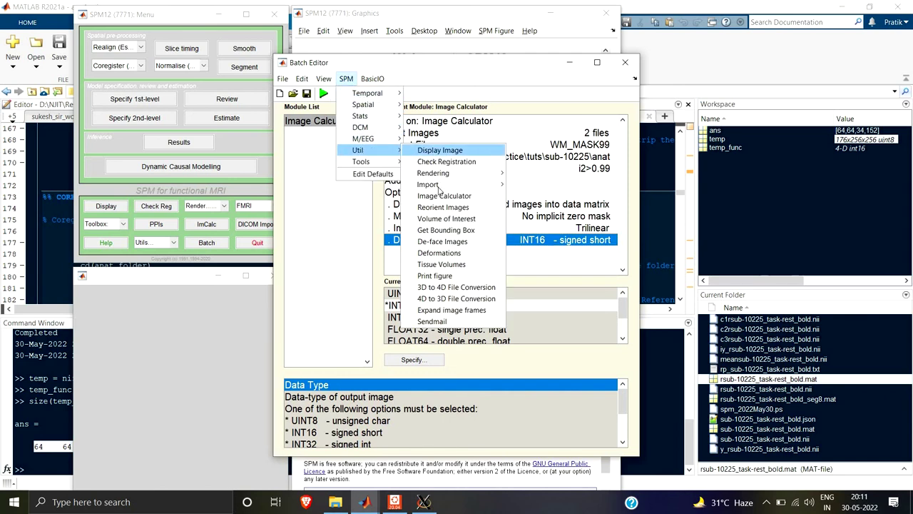
{"action": "left_click", "coordinate": [442, 195]}
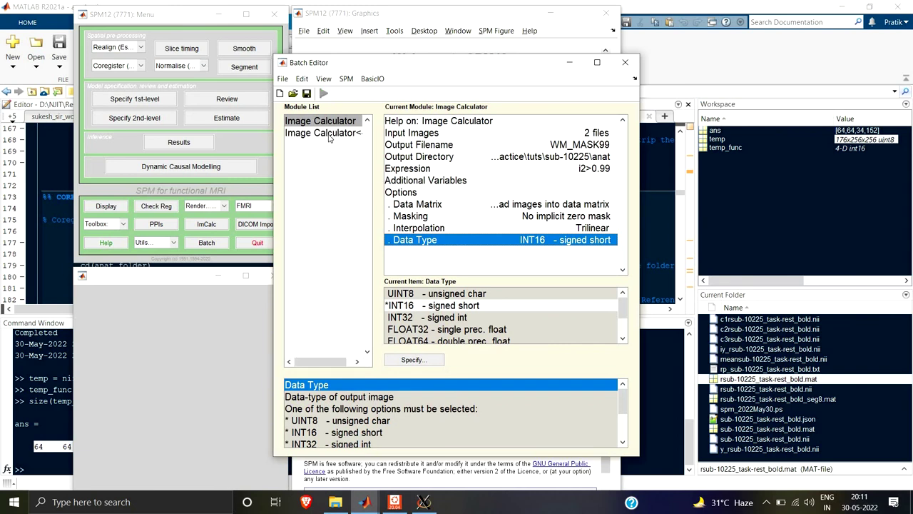
{"action": "left_click", "coordinate": [330, 135]}
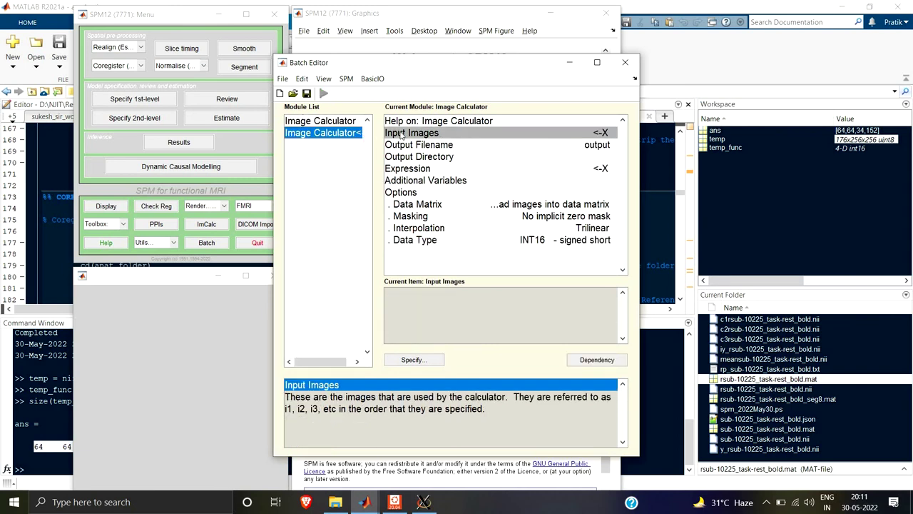
- Set the second module's input images to rsub-10225_task-rest_bold.nii,1 from func, followed by c3sub-10225_T1w.nii,1 from anat
{"action": "left_click", "coordinate": [402, 136]}
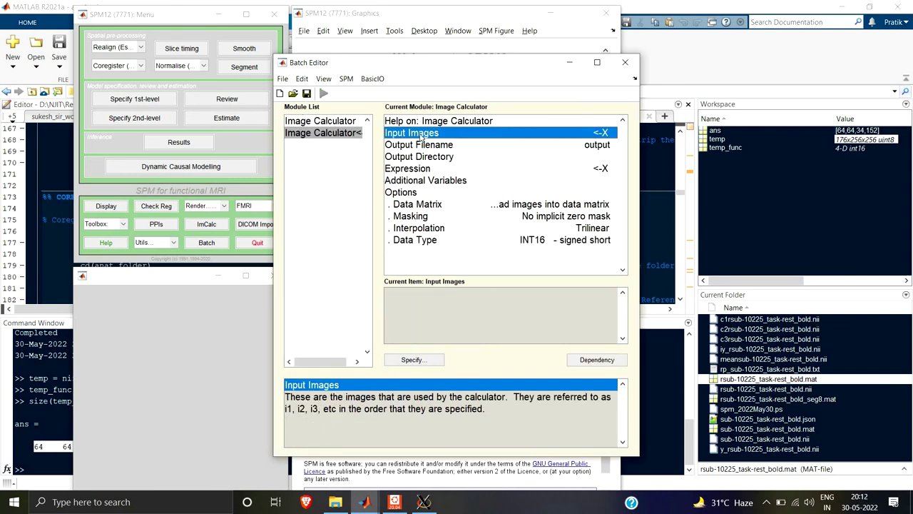
{"action": "double_click", "coordinate": [421, 137]}
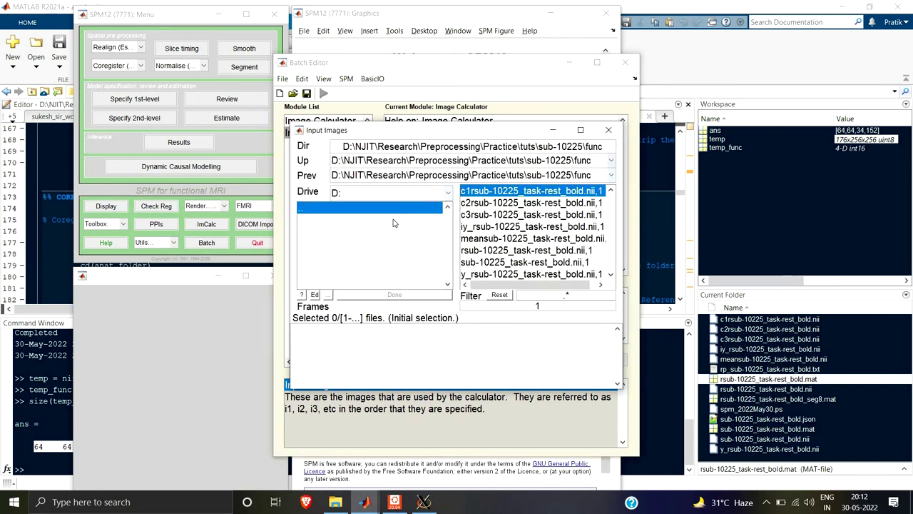
{"action": "double_click", "coordinate": [366, 210]}
{"action": "left_click", "coordinate": [317, 236]}
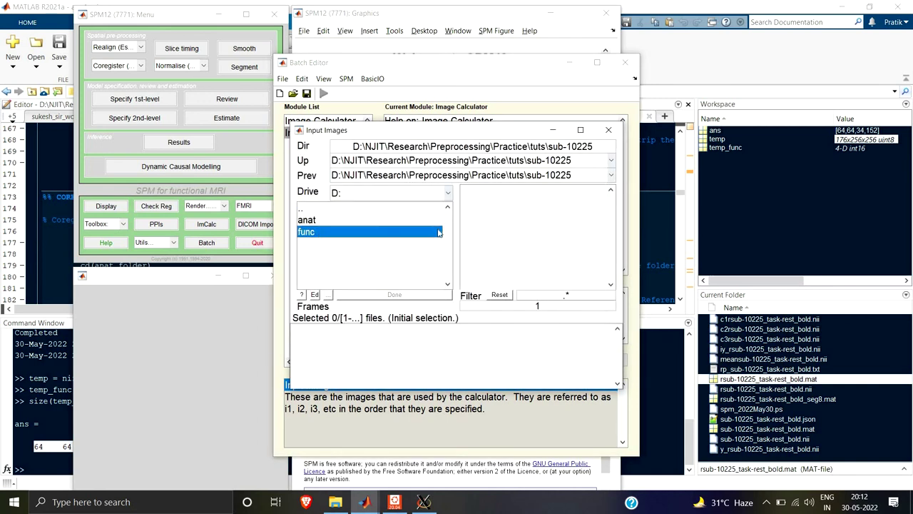
{"action": "double_click", "coordinate": [438, 232]}
{"action": "left_click", "coordinate": [479, 250]}
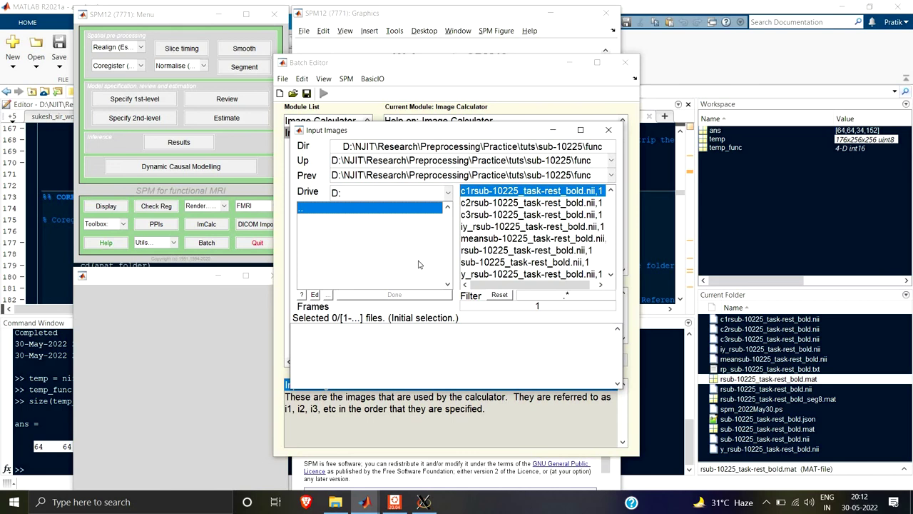
{"action": "double_click", "coordinate": [309, 208]}
{"action": "double_click", "coordinate": [310, 223]}
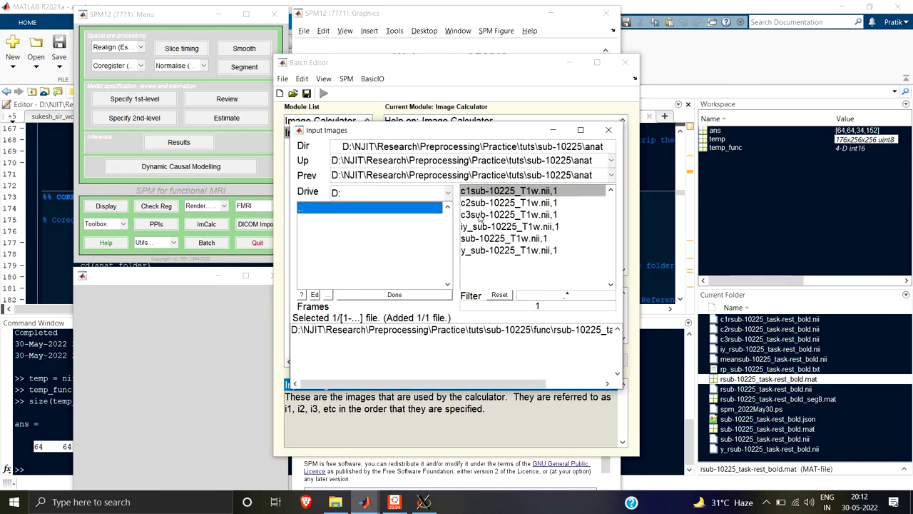
{"action": "left_click", "coordinate": [481, 215]}
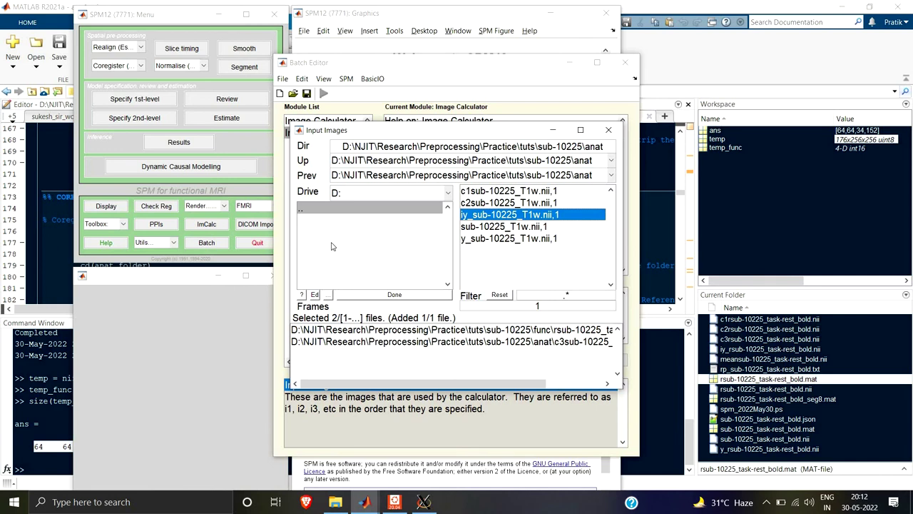
{"action": "left_click", "coordinate": [379, 297]}
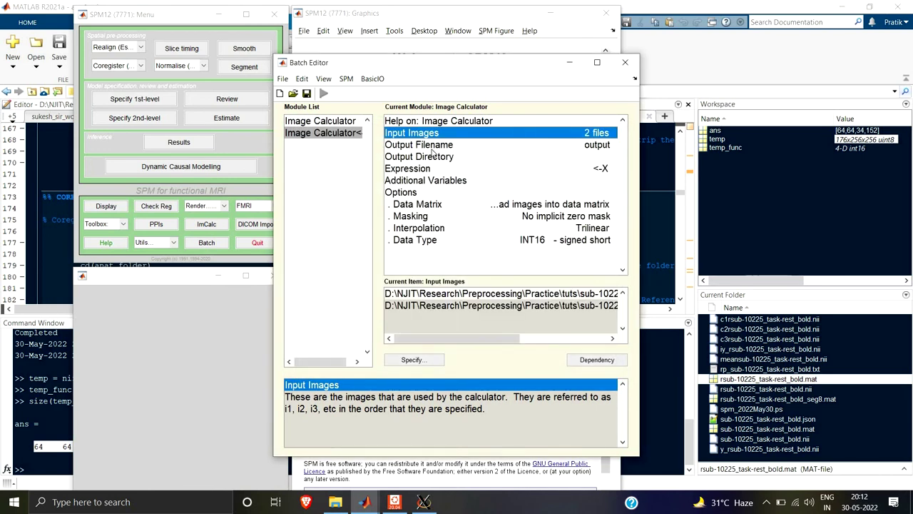
- Set the second Image Calculator module's output filename to CSF_MASK99
{"action": "left_click", "coordinate": [431, 147]}
{"action": "left_click", "coordinate": [413, 359]}
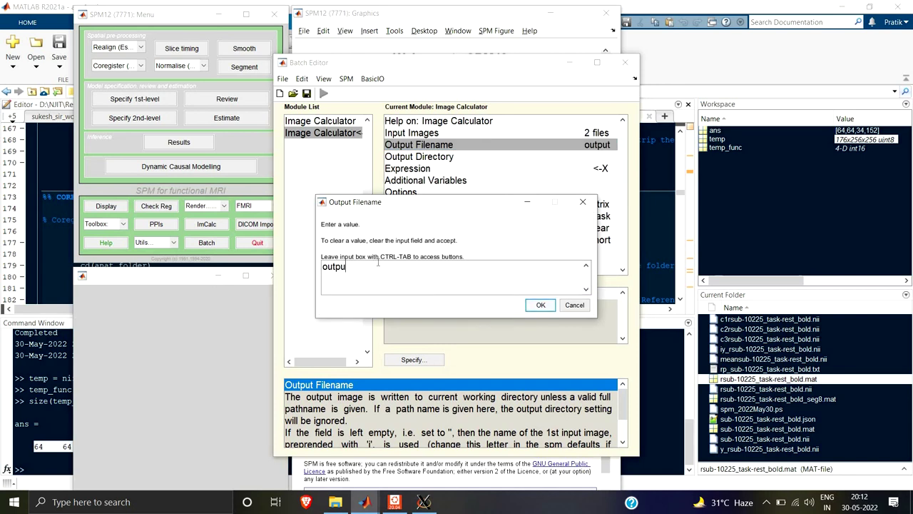
{"action": "key", "text": "ctrl+a"}
{"action": "key", "text": "BackSpace"}
{"action": "type", "text": "CSF_MASK99"}
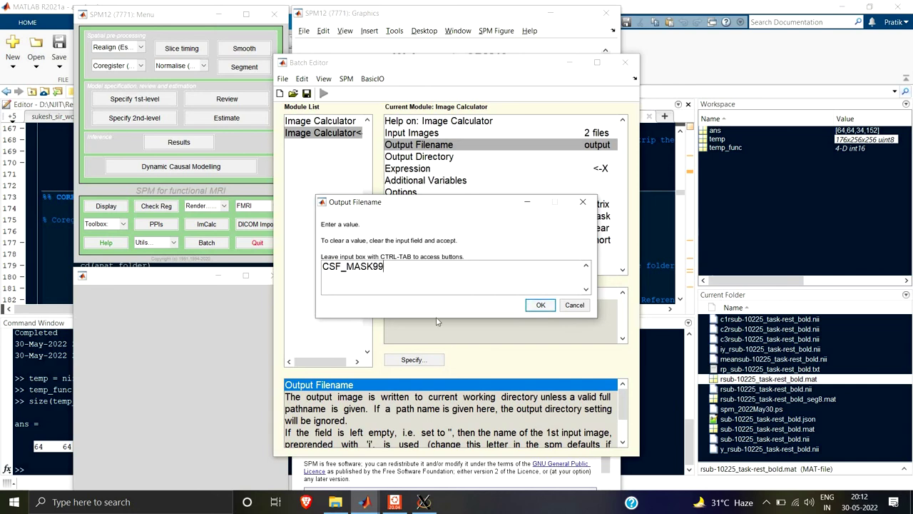
{"action": "left_click", "coordinate": [541, 304]}
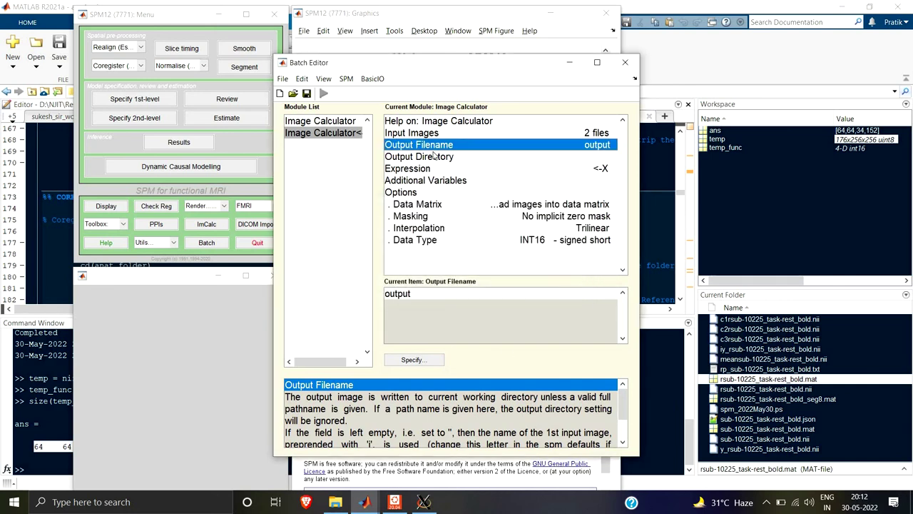
- Set the second module's output directory to the anat folder of sub-10225
{"action": "left_click", "coordinate": [431, 158]}
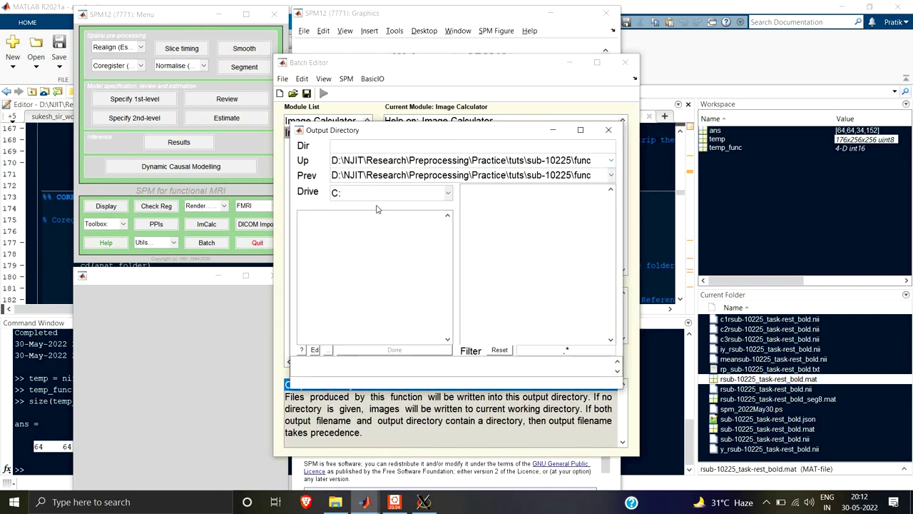
{"action": "left_click", "coordinate": [364, 219]}
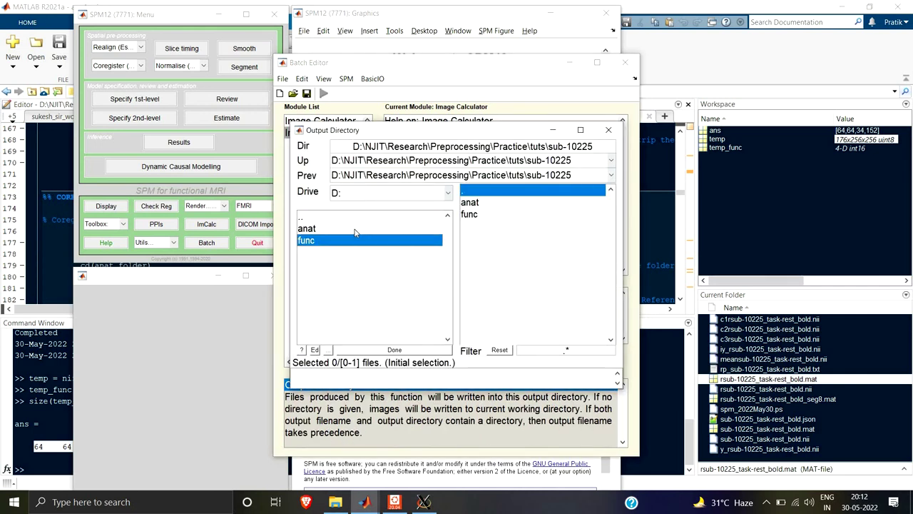
{"action": "left_click", "coordinate": [365, 226]}
{"action": "left_click", "coordinate": [525, 287]}
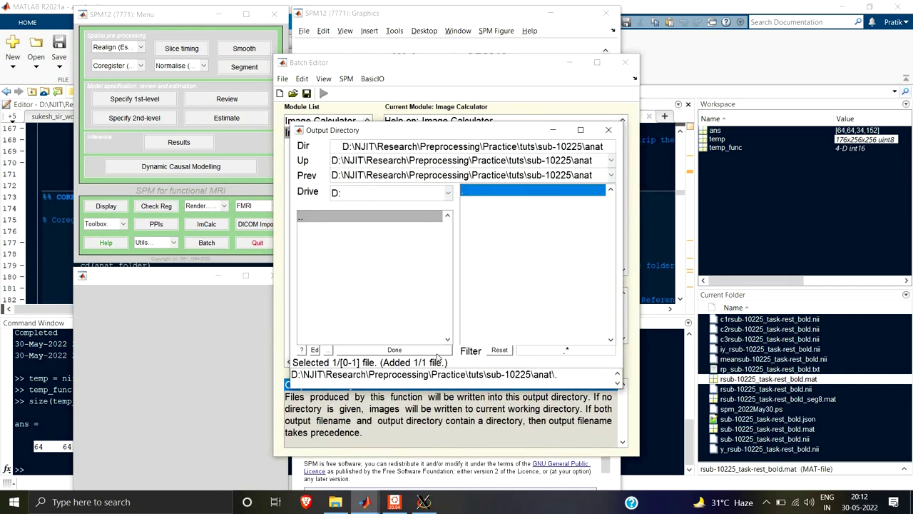
{"action": "left_click", "coordinate": [396, 350]}
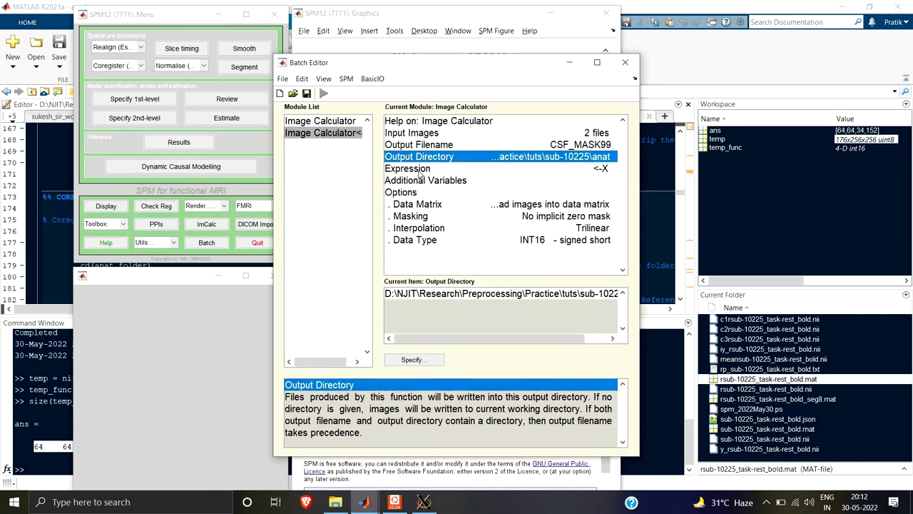
- Set the second Image Calculator module's expression to i2>0.99
{"action": "left_click", "coordinate": [417, 169]}
{"action": "left_click", "coordinate": [412, 360]}
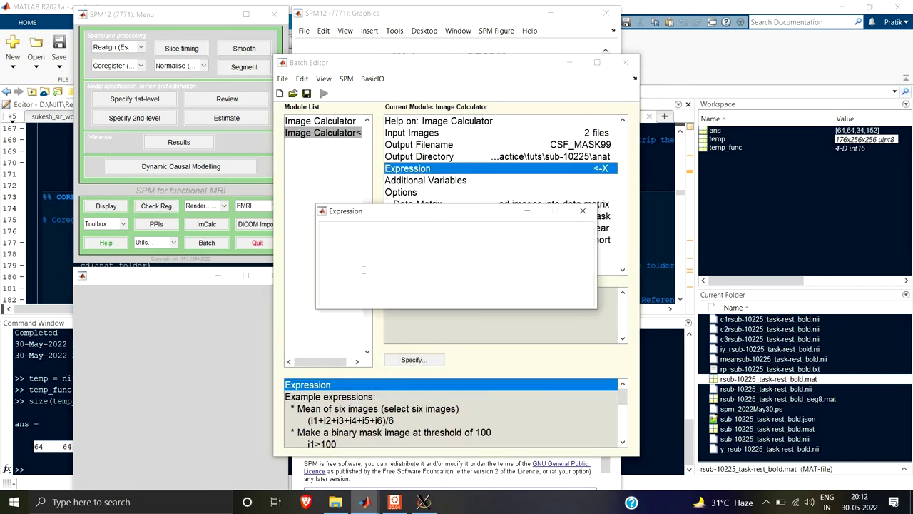
{"action": "type", "text": "i2"}
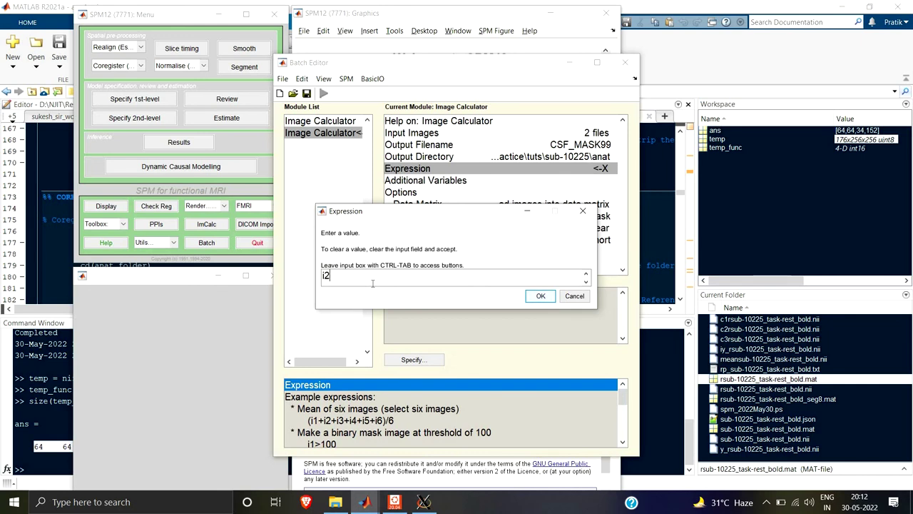
{"action": "type", "text": ">0.99"}
{"action": "left_click", "coordinate": [541, 296]}
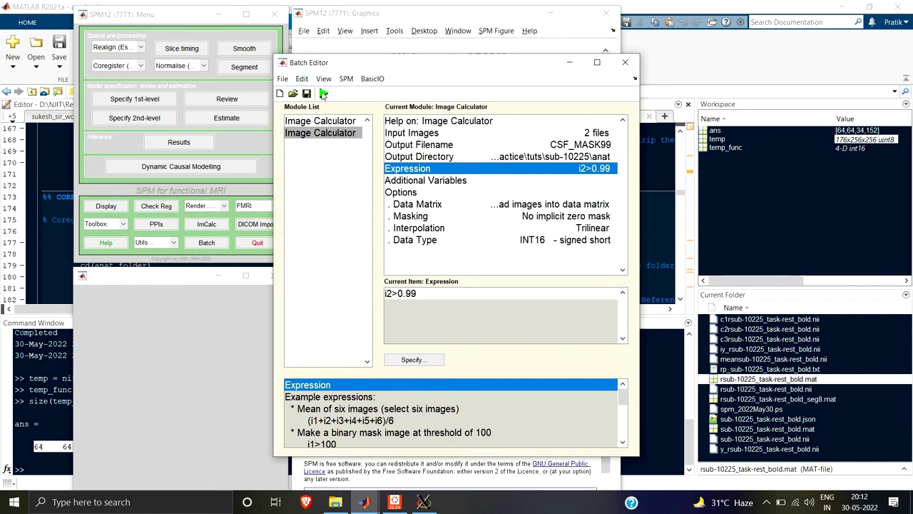
- Run the batch with both Image Calculator modules and review its output log in MATLAB's Command Window
{"action": "left_click", "coordinate": [320, 120]}
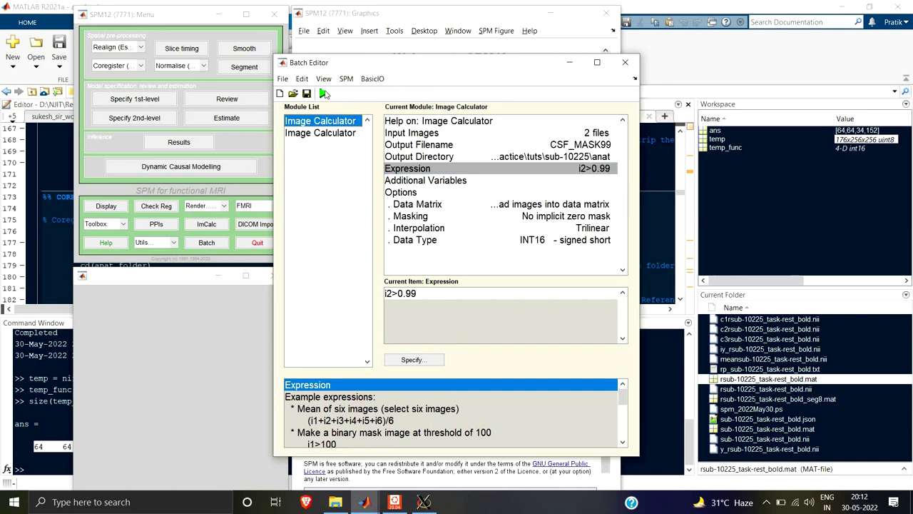
{"action": "left_click", "coordinate": [324, 93]}
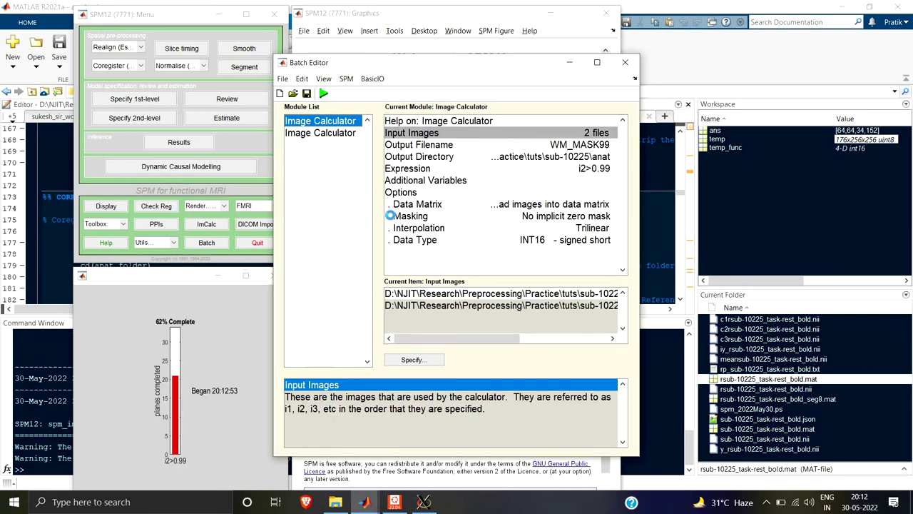
{"action": "left_click", "coordinate": [75, 435]}
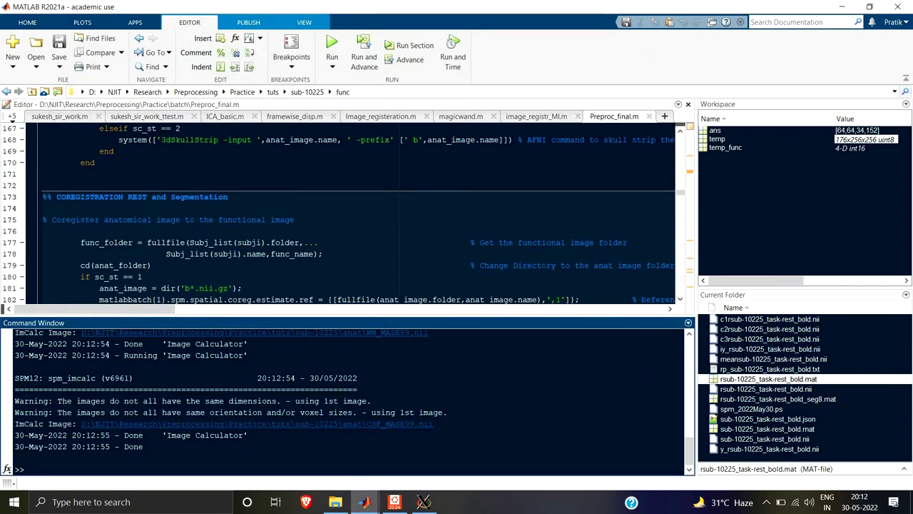
{"action": "left_click_drag", "start_coordinate": [57, 401], "coordinate": [277, 401]}
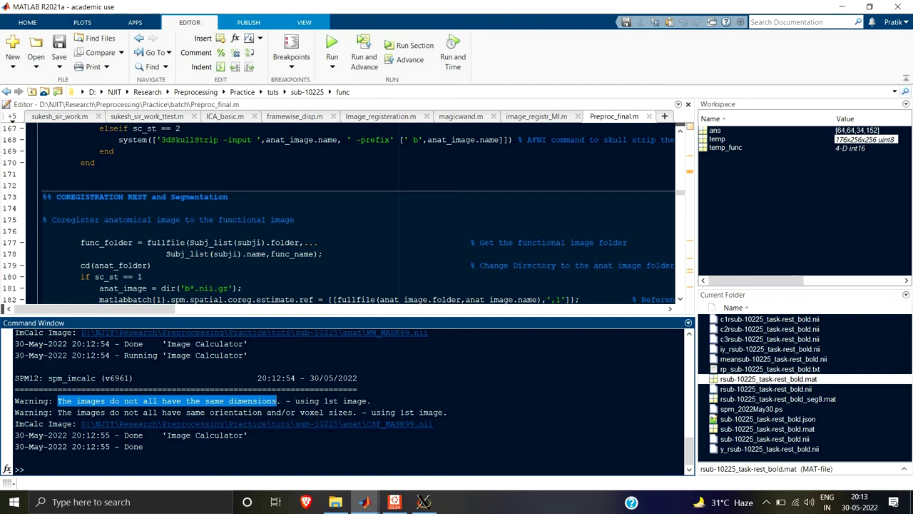
{"action": "left_click_drag", "start_coordinate": [291, 401], "coordinate": [371, 401]}
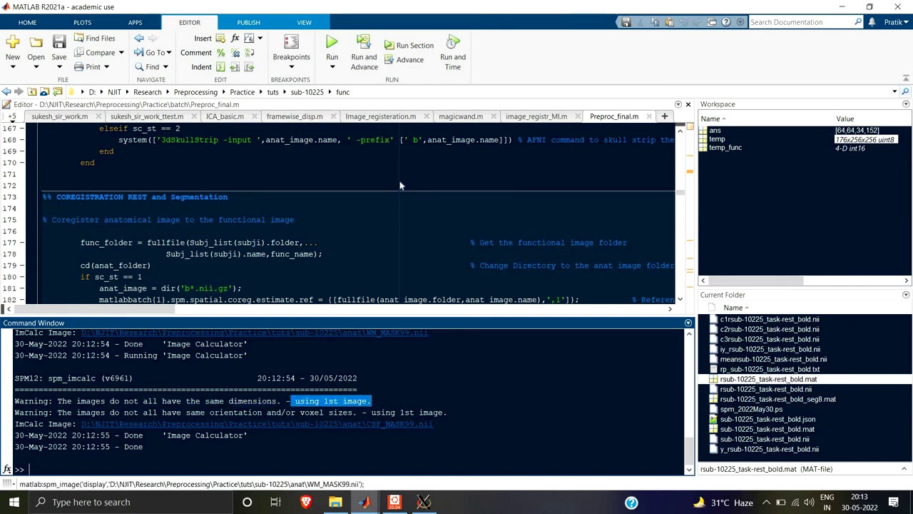
- Change MATLAB's current folder to sub-10225's anat folder and locate CSF_MASK99.nii and WM_MASK99.nii
{"action": "left_click", "coordinate": [306, 91]}
{"action": "double_click", "coordinate": [726, 319]}
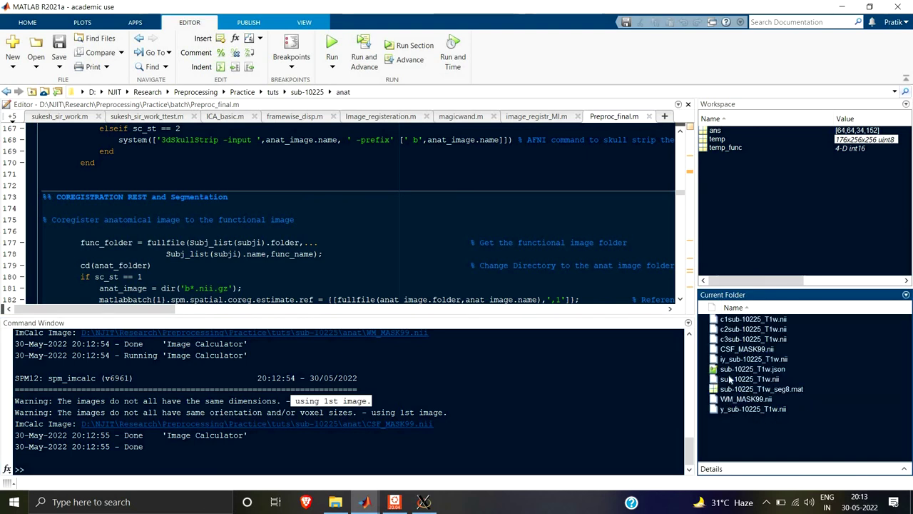
{"action": "left_click", "coordinate": [728, 349]}
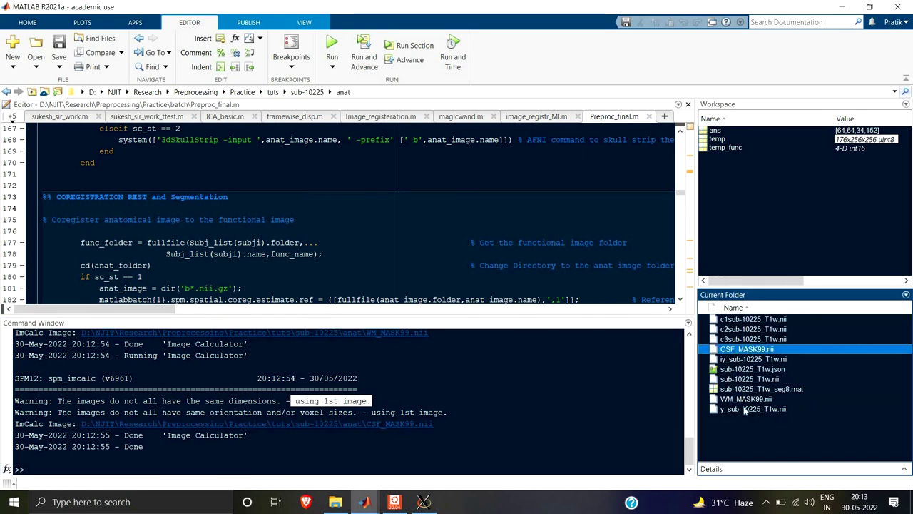
{"action": "left_click", "coordinate": [717, 399]}
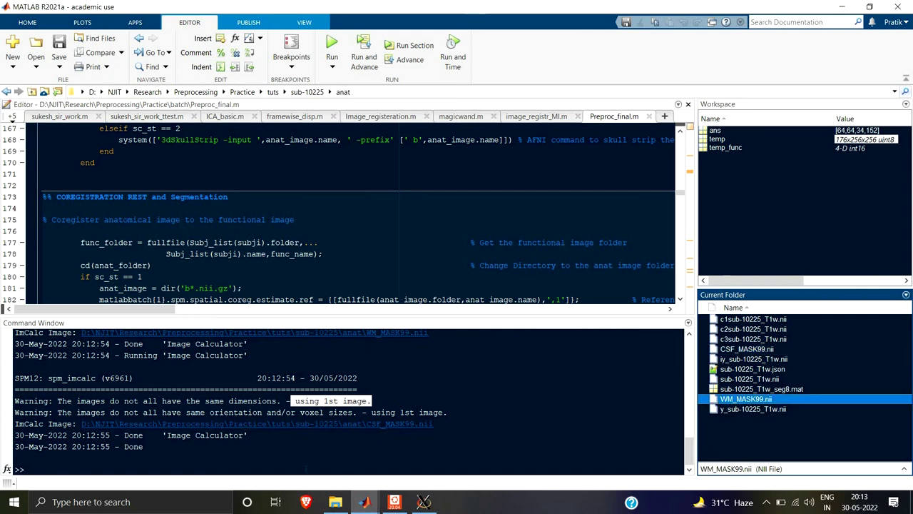
- Recall the temp_func niftiread command and change its file path to WM_MASK99.nii in sub-10225's anat folder
{"action": "key", "text": "ctrl+0"}
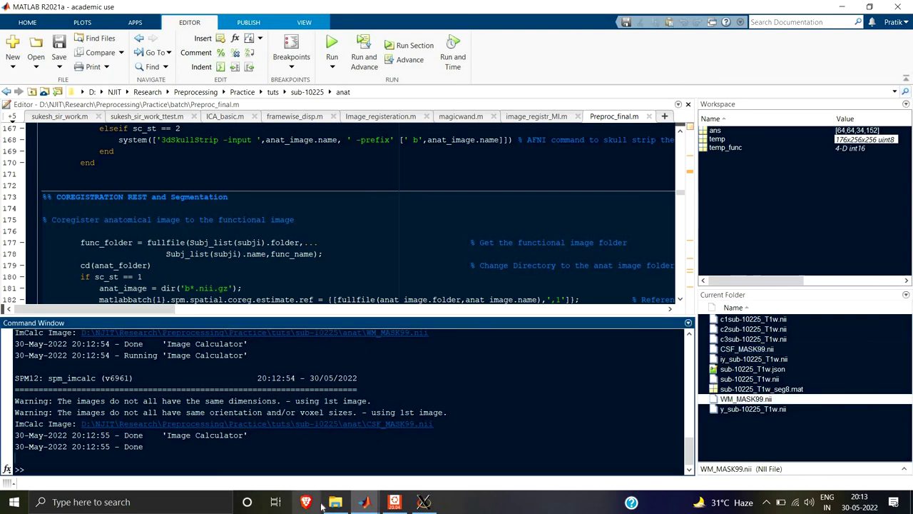
{"action": "key", "text": "Up"}
{"action": "key", "text": "Up"}
{"action": "key", "text": "Left"}
{"action": "key", "text": "Left"}
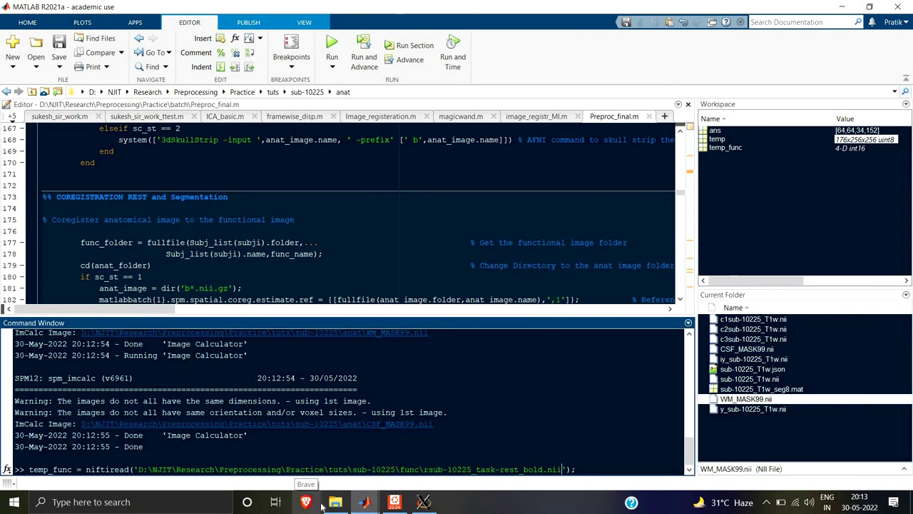
{"action": "key", "text": "BackSpace"}
{"action": "key", "text": "BackSpace"}
{"action": "key", "text": "BackSpace"}
{"action": "key", "text": "BackSpace"}
{"action": "key", "text": "BackSpace"}
{"action": "key", "text": "BackSpace"}
{"action": "key", "text": "BackSpace"}
{"action": "key", "text": "BackSpace"}
{"action": "key", "text": "BackSpace"}
{"action": "key", "text": "BackSpace"}
{"action": "key", "text": "BackSpace"}
{"action": "key", "text": "BackSpace"}
{"action": "key", "text": "BackSpace"}
{"action": "key", "text": "BackSpace"}
{"action": "key", "text": "BackSpace"}
{"action": "key", "text": "BackSpace"}
{"action": "key", "text": "BackSpace"}
{"action": "key", "text": "BackSpace"}
{"action": "key", "text": "BackSpace"}
{"action": "key", "text": "BackSpace"}
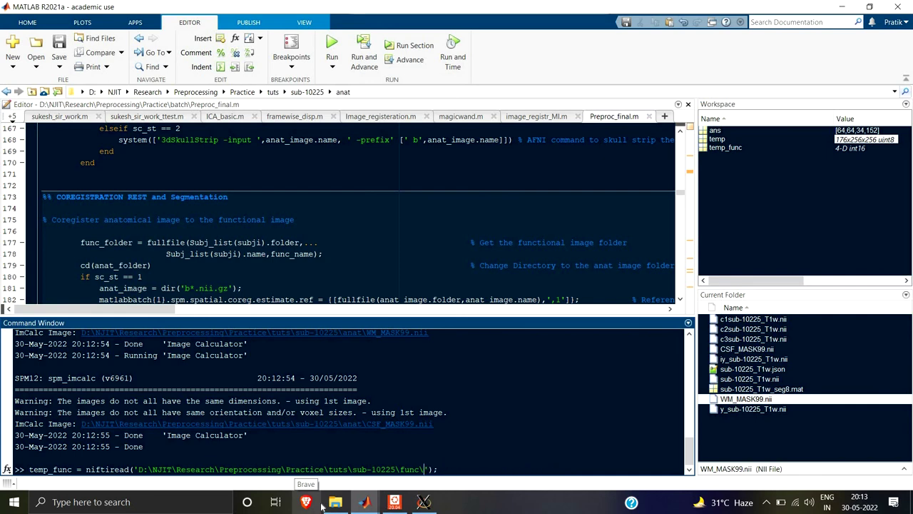
{"action": "key", "text": "BackSpace"}
{"action": "key", "text": "BackSpace"}
{"action": "key", "text": "BackSpace"}
{"action": "key", "text": "BackSpace"}
{"action": "key", "text": "BackSpace"}
{"action": "type", "text": "anat"}
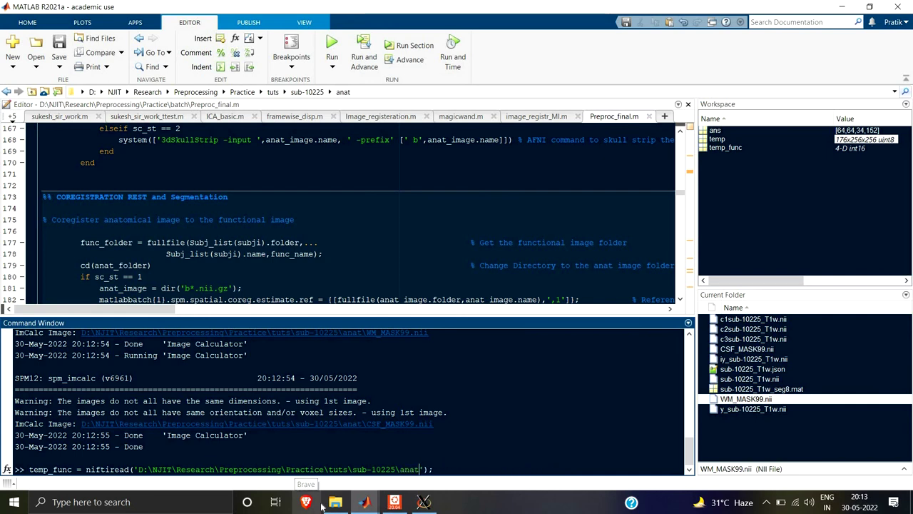
{"action": "key", "text": "Return"}
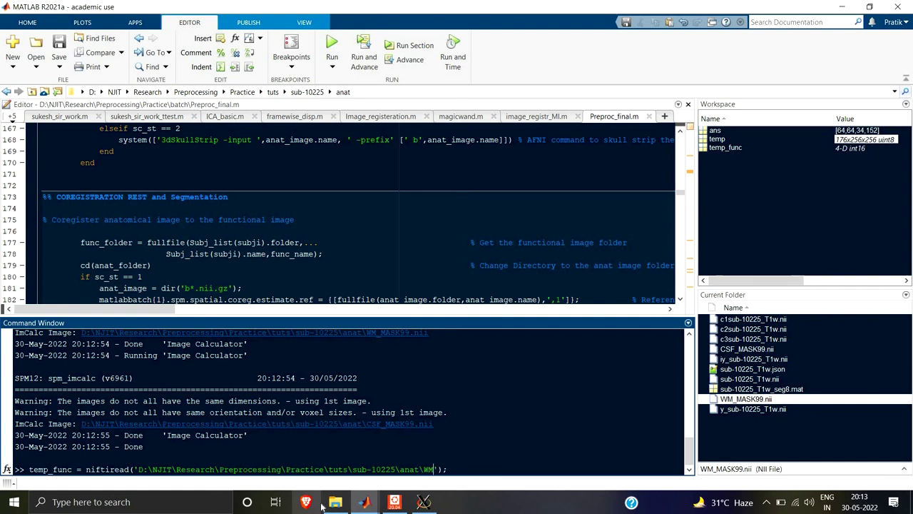
{"action": "key", "text": "Tab"}
{"action": "key", "text": "Delete"}
- Rename the command's output variable to temp_WM and run it to load the white matter mask
{"action": "key", "text": "Left"}
{"action": "key", "text": "Left"}
{"action": "key", "text": "Left"}
{"action": "key", "text": "Left"}
{"action": "key", "text": "Left"}
{"action": "key", "text": "Left"}
{"action": "key", "text": "Left"}
{"action": "key", "text": "Left"}
{"action": "key", "text": "Left"}
{"action": "key", "text": "Left"}
{"action": "key", "text": "Left"}
{"action": "key", "text": "Left"}
{"action": "key", "text": "Left"}
{"action": "key", "text": "Left"}
{"action": "key", "text": "Left"}
{"action": "key", "text": "Left"}
{"action": "key", "text": "Left"}
{"action": "key", "text": "Left"}
{"action": "key", "text": "Left"}
{"action": "key", "text": "Left"}
{"action": "key", "text": "Left"}
{"action": "key", "text": "Left"}
{"action": "key", "text": "Left"}
{"action": "key", "text": "Left"}
{"action": "key", "text": "Left"}
{"action": "key", "text": "Left"}
{"action": "key", "text": "Left"}
{"action": "key", "text": "Left"}
{"action": "key", "text": "Left"}
{"action": "key", "text": "Left"}
{"action": "key", "text": "BackSpace"}
{"action": "key", "text": "BackSpace"}
{"action": "key", "text": "BackSpace"}
{"action": "key", "text": "BackSpace"}
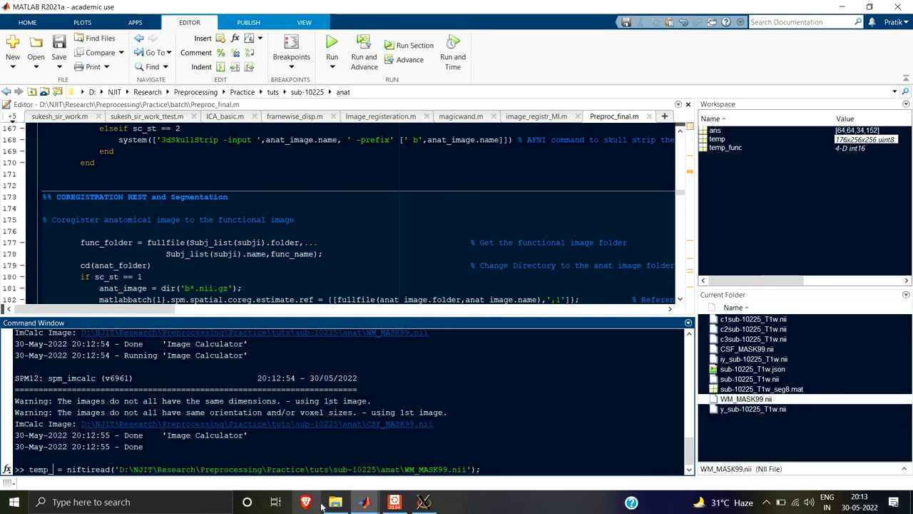
{"action": "type", "text": "WM"}
{"action": "key", "text": "Return"}
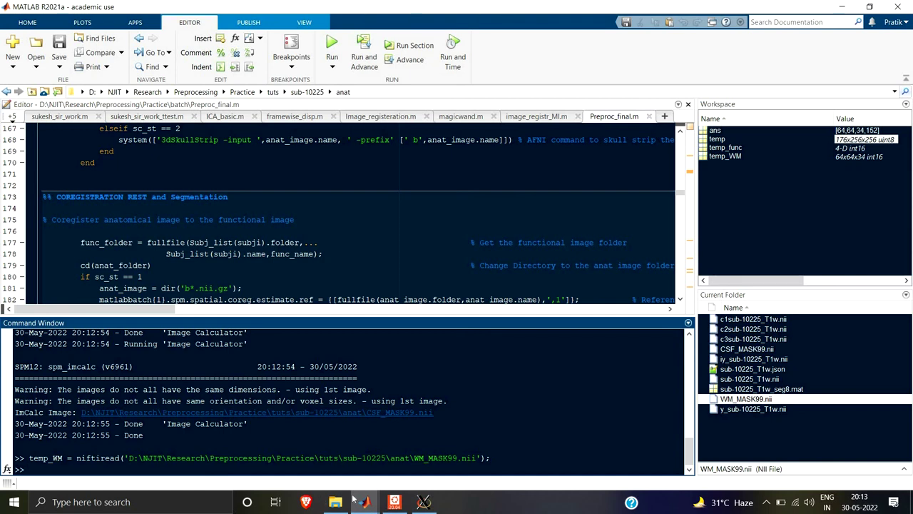
- Switch to FSLeyes, add WM_MASK99.nii from the anat folder as an overlay, and hide the c3sub-10225_T1w overlay
{"action": "left_click", "coordinate": [426, 501]}
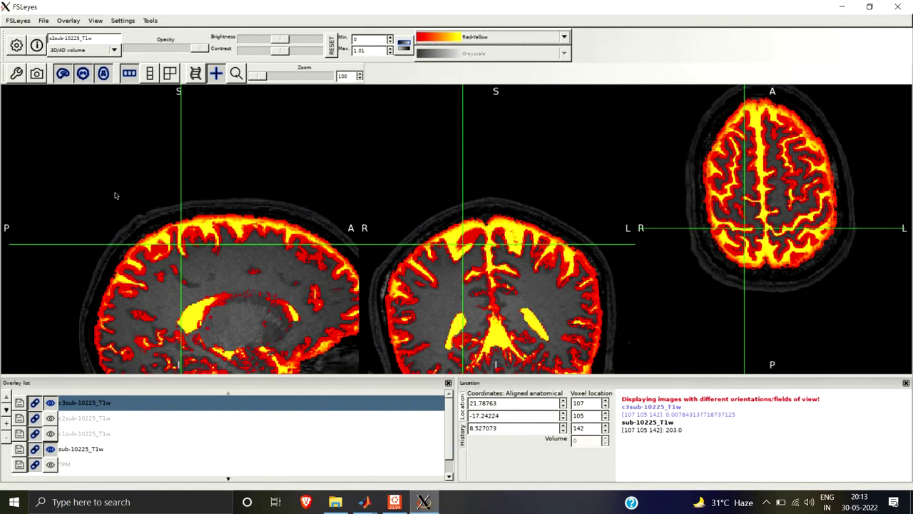
{"action": "left_click", "coordinate": [43, 21]}
{"action": "key", "text": "Right"}
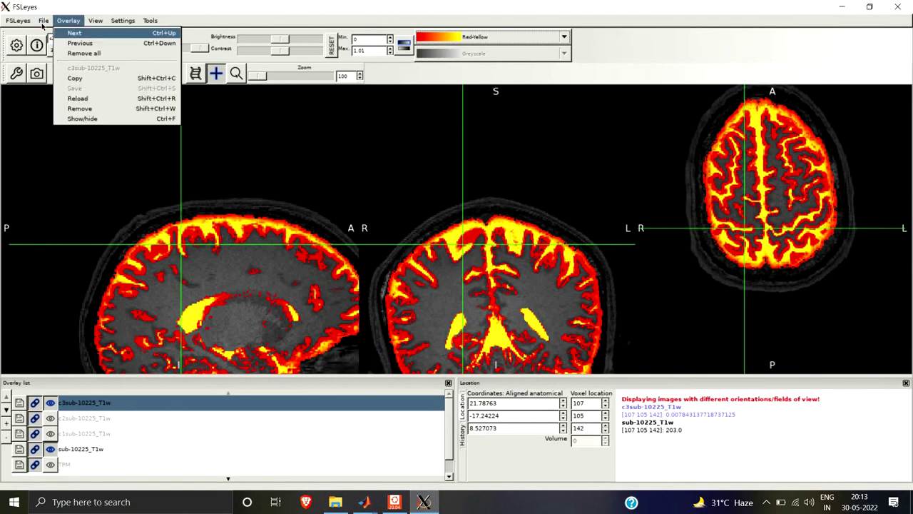
{"action": "left_click", "coordinate": [43, 22]}
{"action": "left_click", "coordinate": [46, 33]}
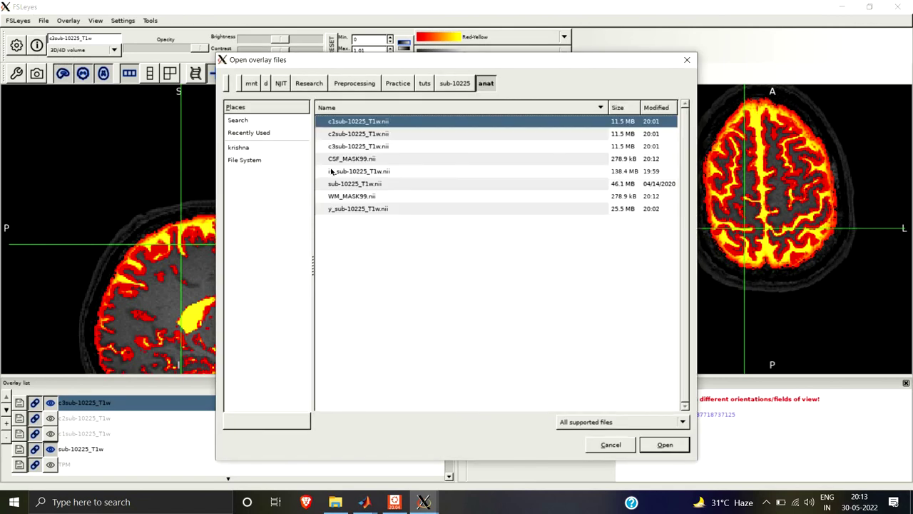
{"action": "left_click", "coordinate": [348, 198]}
{"action": "left_click", "coordinate": [665, 445]}
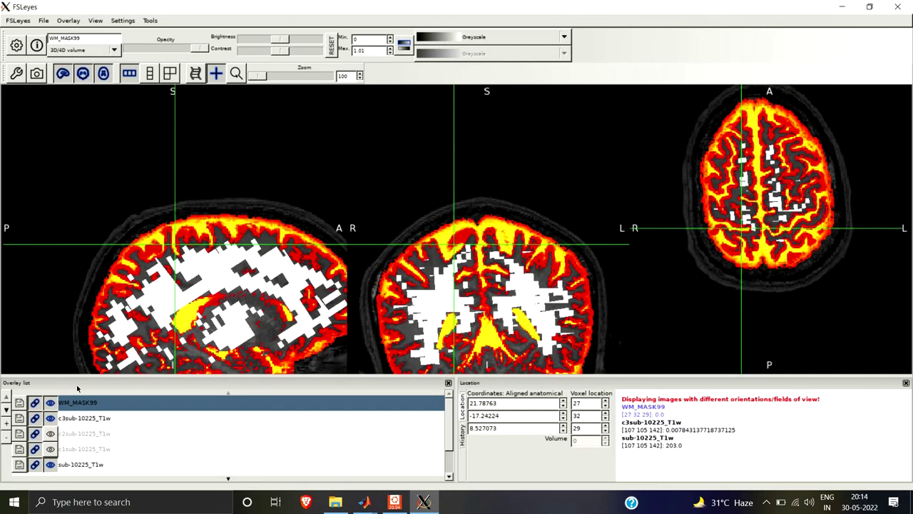
{"action": "left_click", "coordinate": [51, 419]}
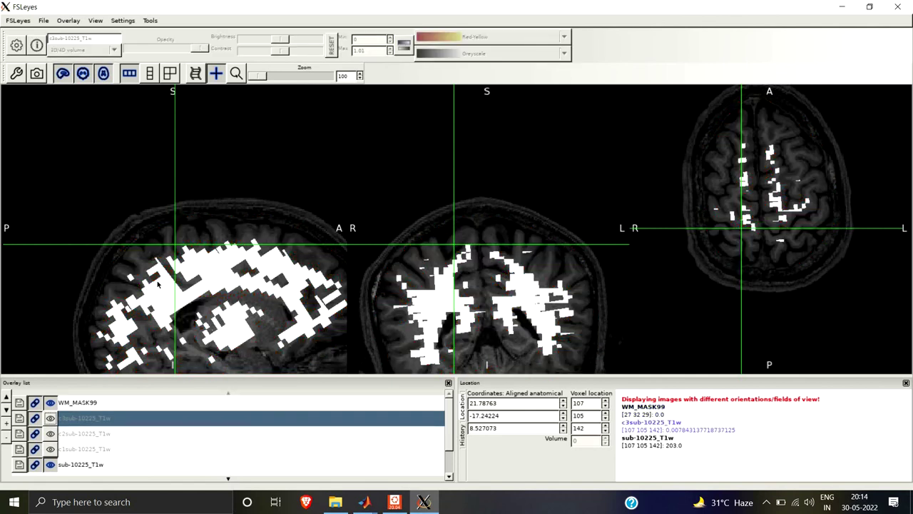